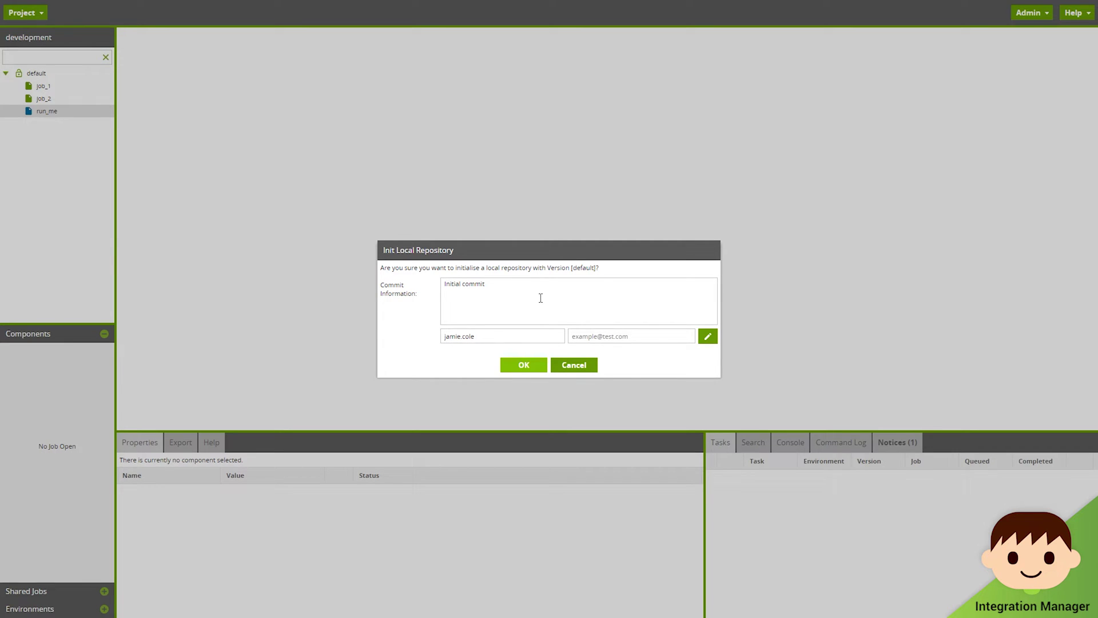
Step: Append the developer's first name to the commit message and set their e-mail as default author
click(506, 287)
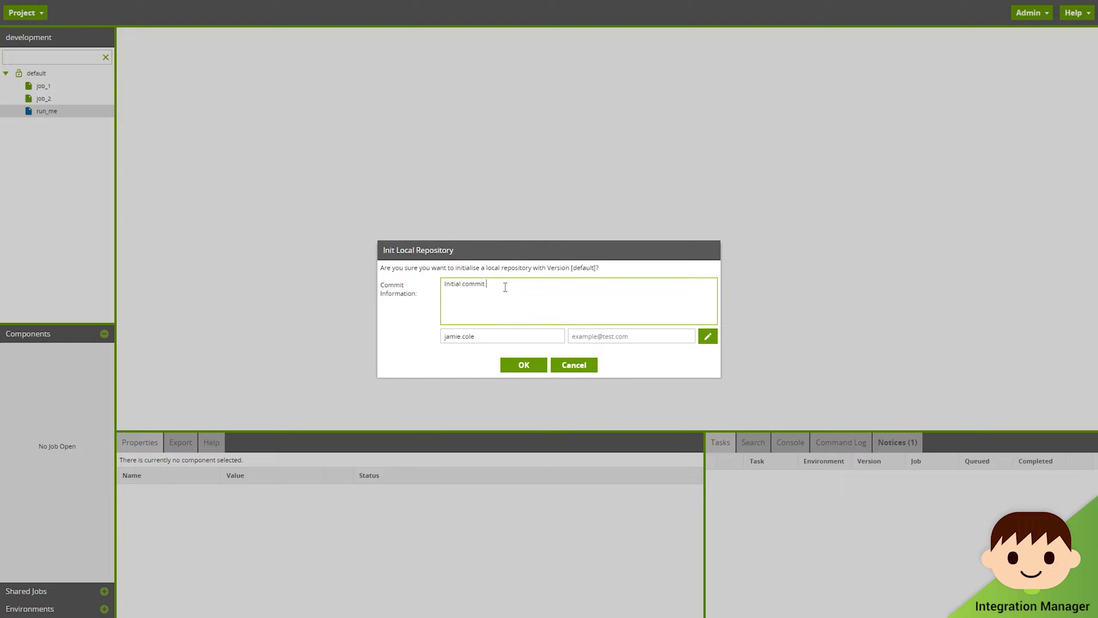
text(- jamie)
click(708, 338)
click(581, 314)
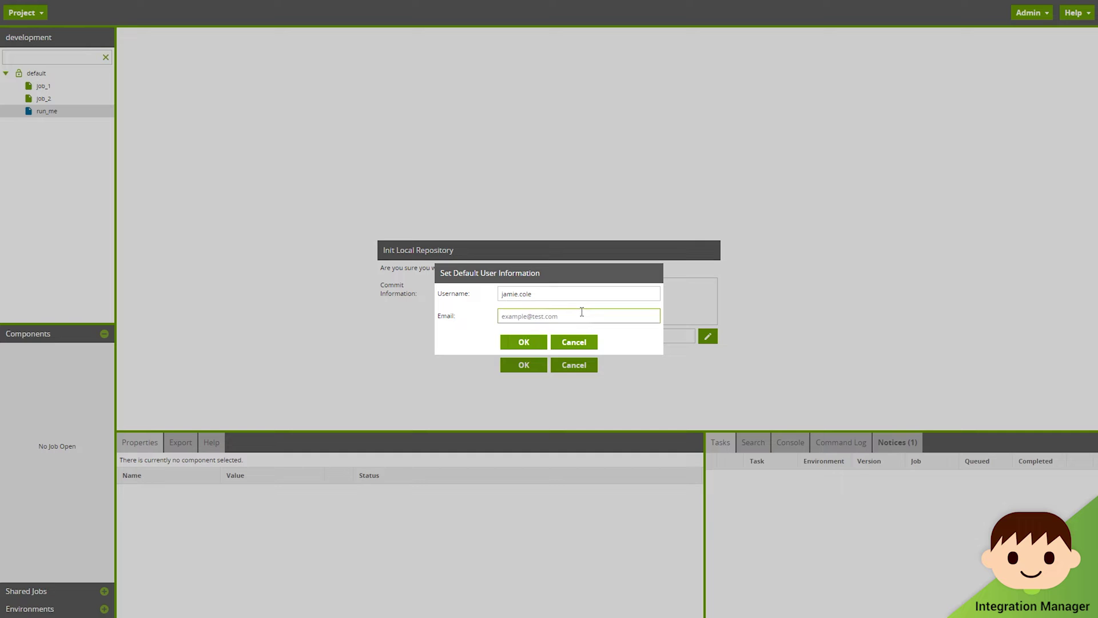
click(541, 341)
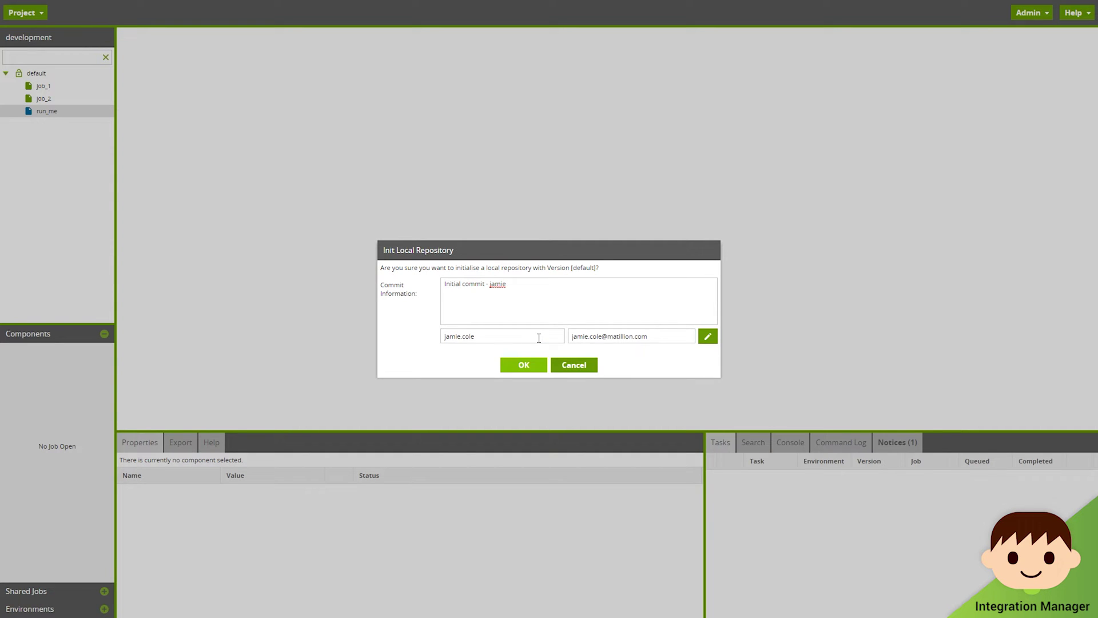
Step: Initialise the local repository with the initial commit and paste in the remote repository URI
click(536, 367)
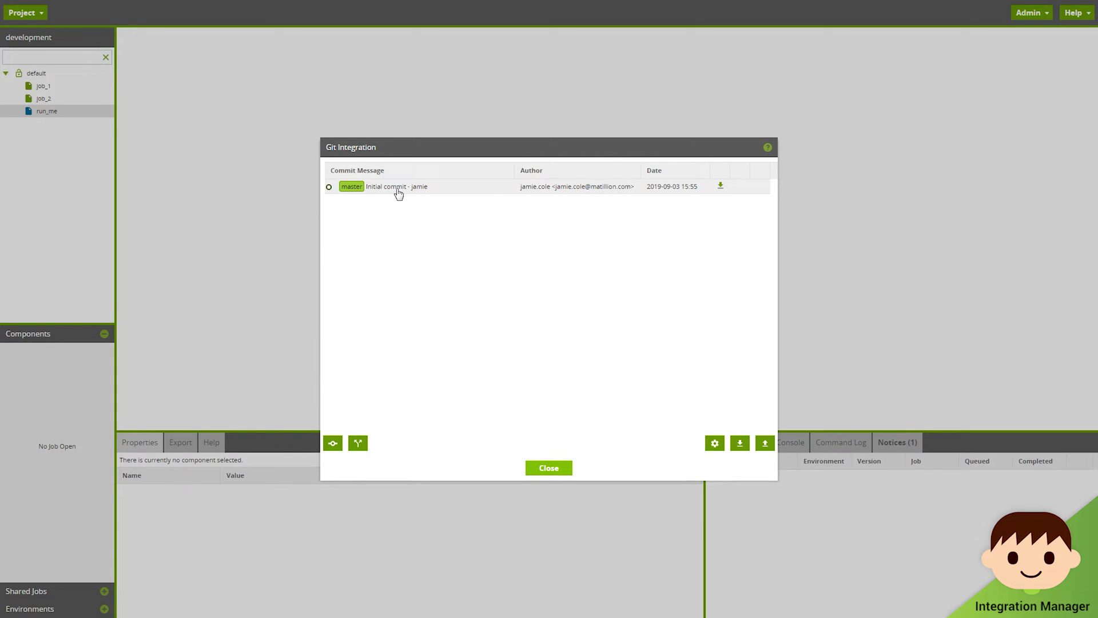
click(715, 444)
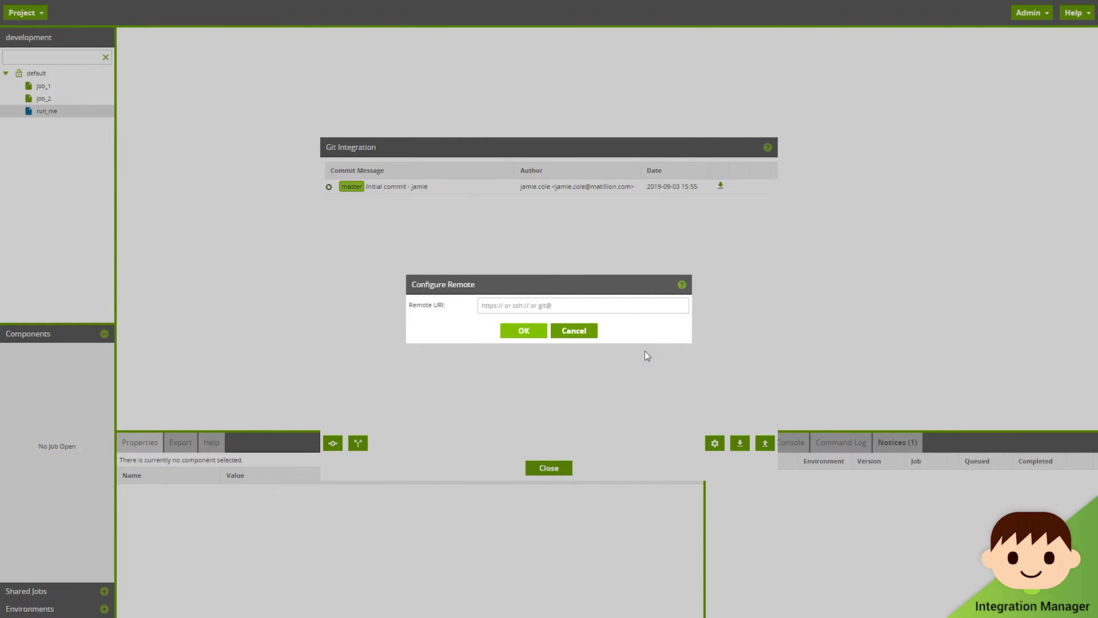
click(615, 304)
key(ctrl+v)
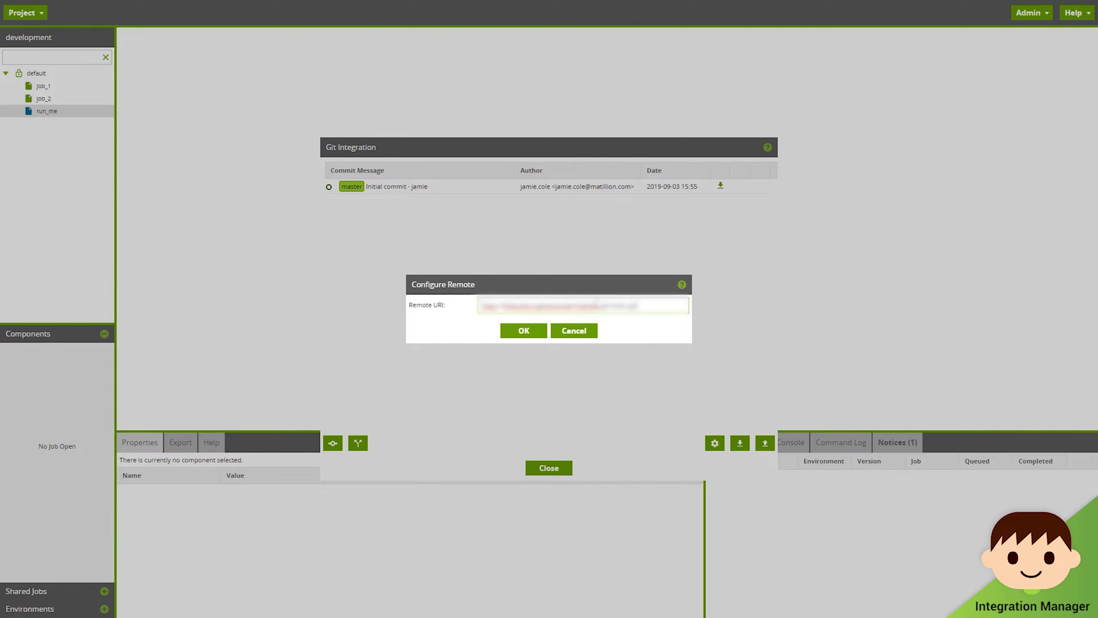
click(542, 331)
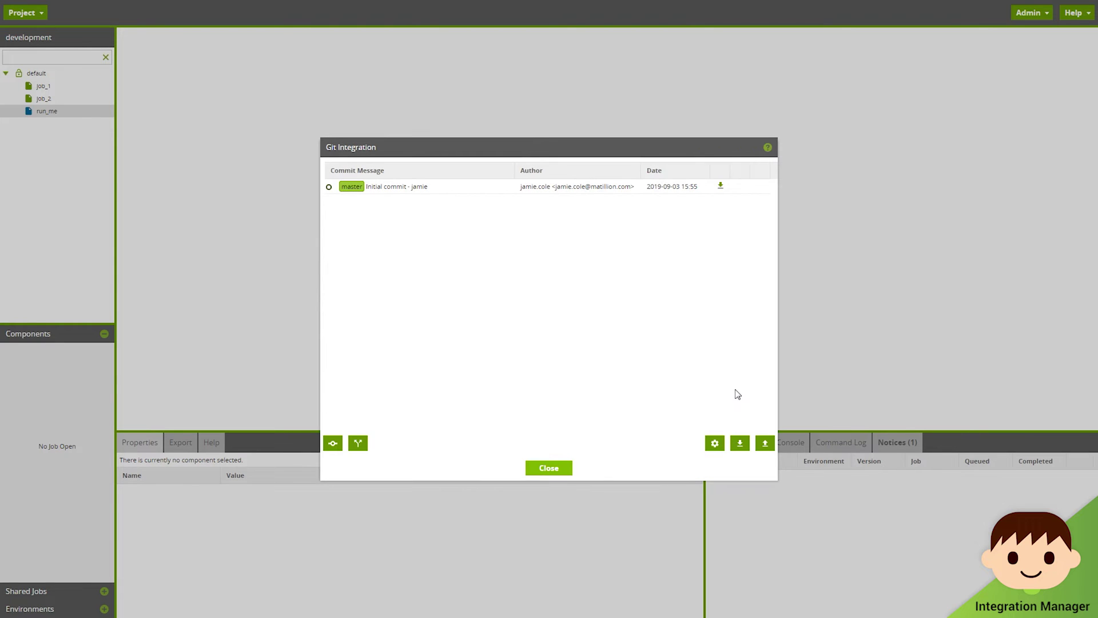
Step: Push the commit to the remote using the account's HTTPS username and password
click(765, 444)
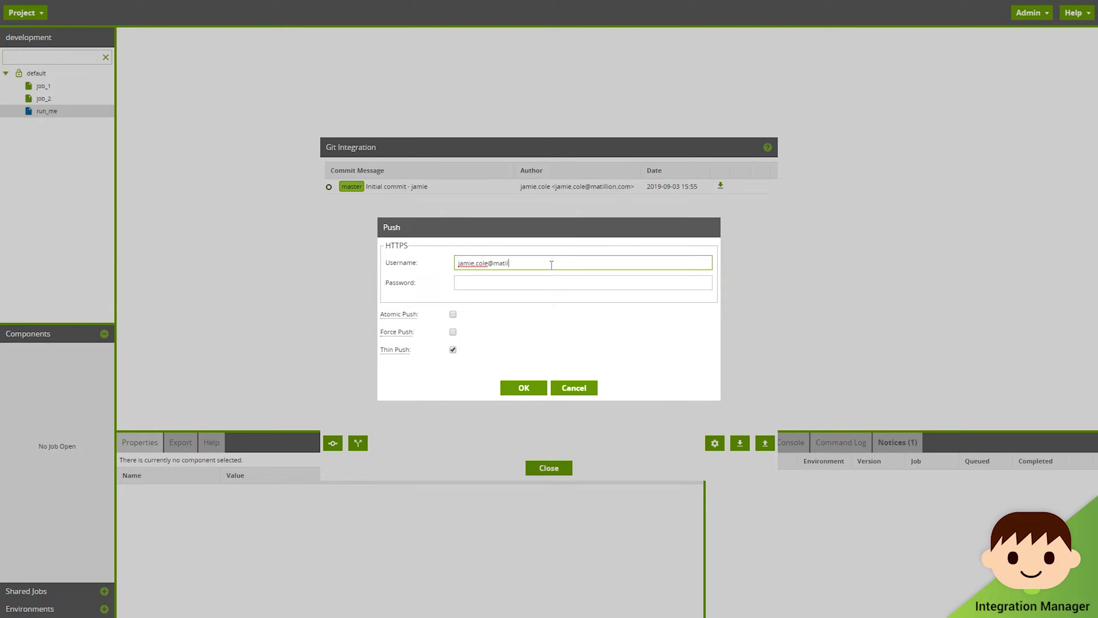
key(Tab)
text(*************)
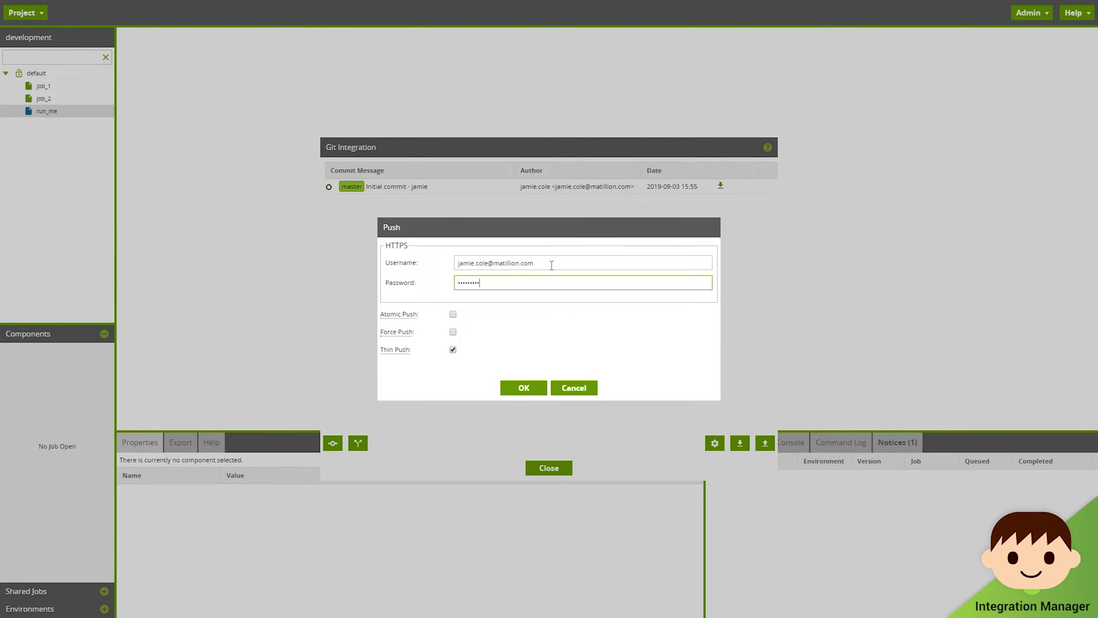
click(534, 387)
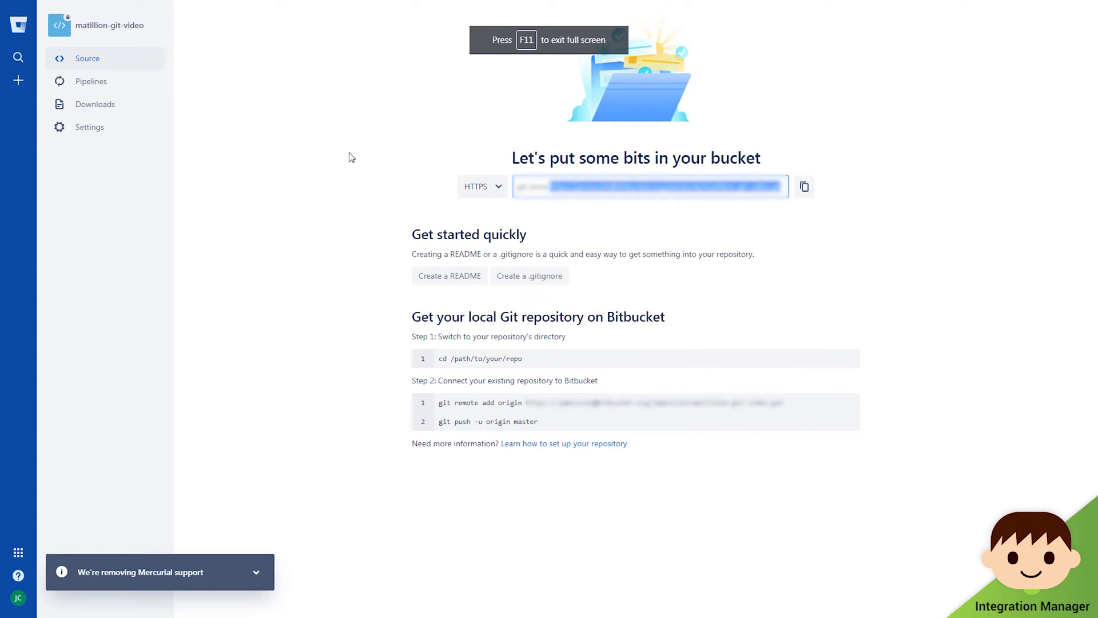
Step: Reload the matillion-git-video Bitbucket page to see the pushed files, then view its commit history
key(F5)
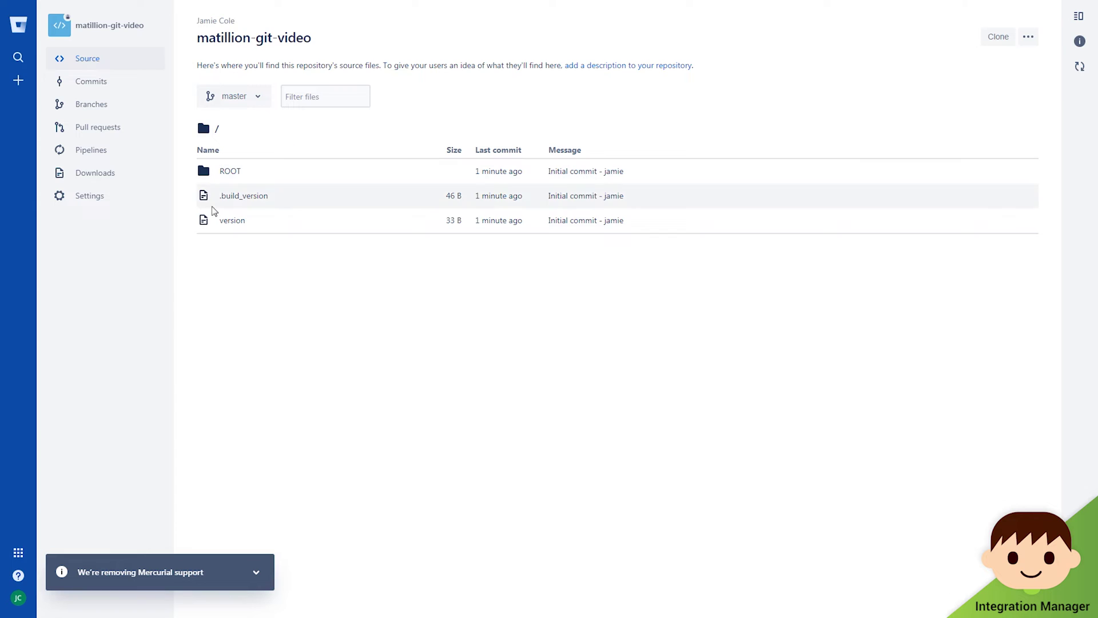
click(98, 81)
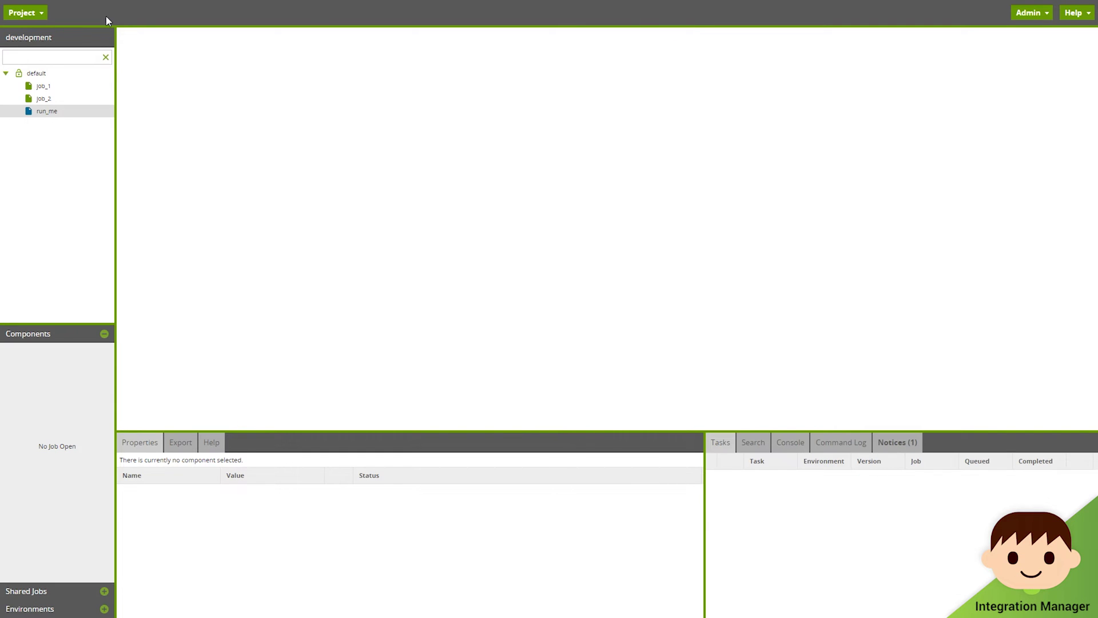
Step: Switch the workspace to the production project through Switch Project
click(40, 13)
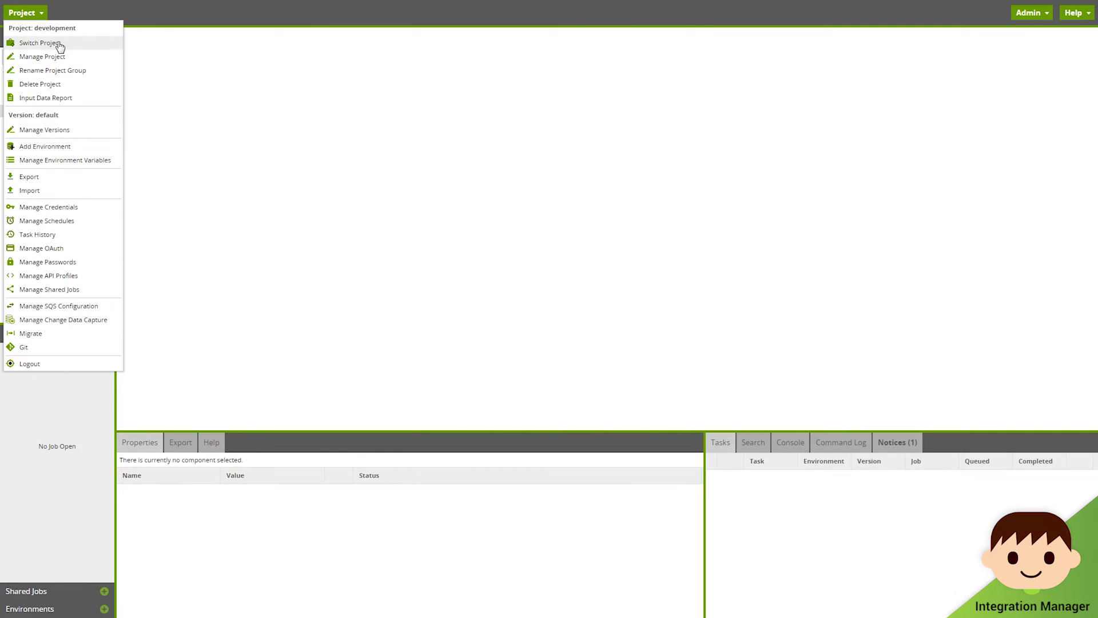
click(59, 44)
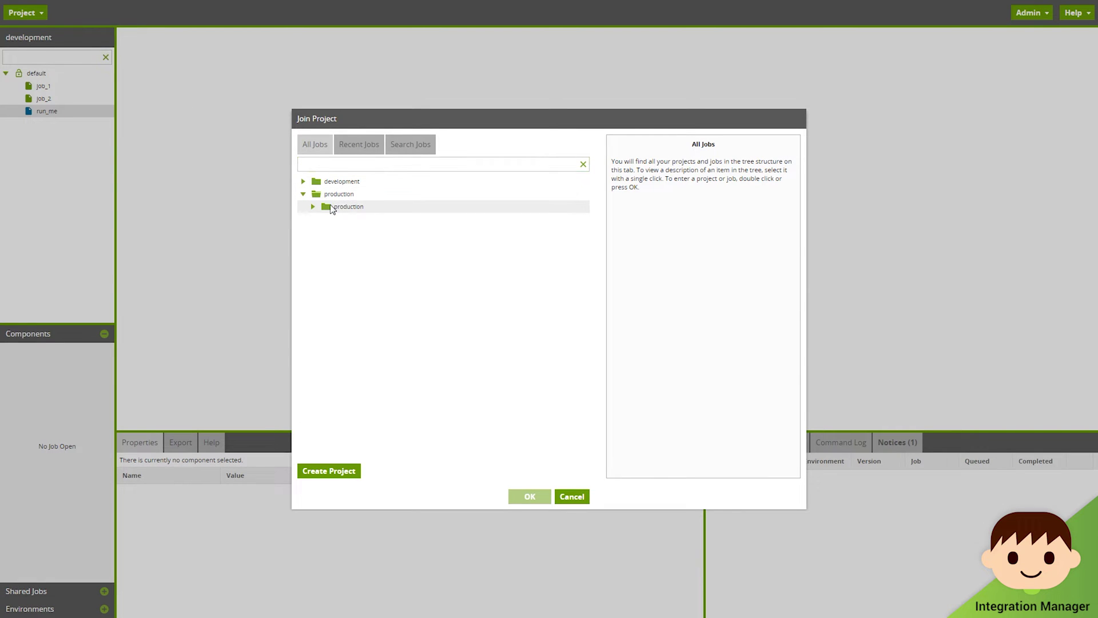
click(343, 210)
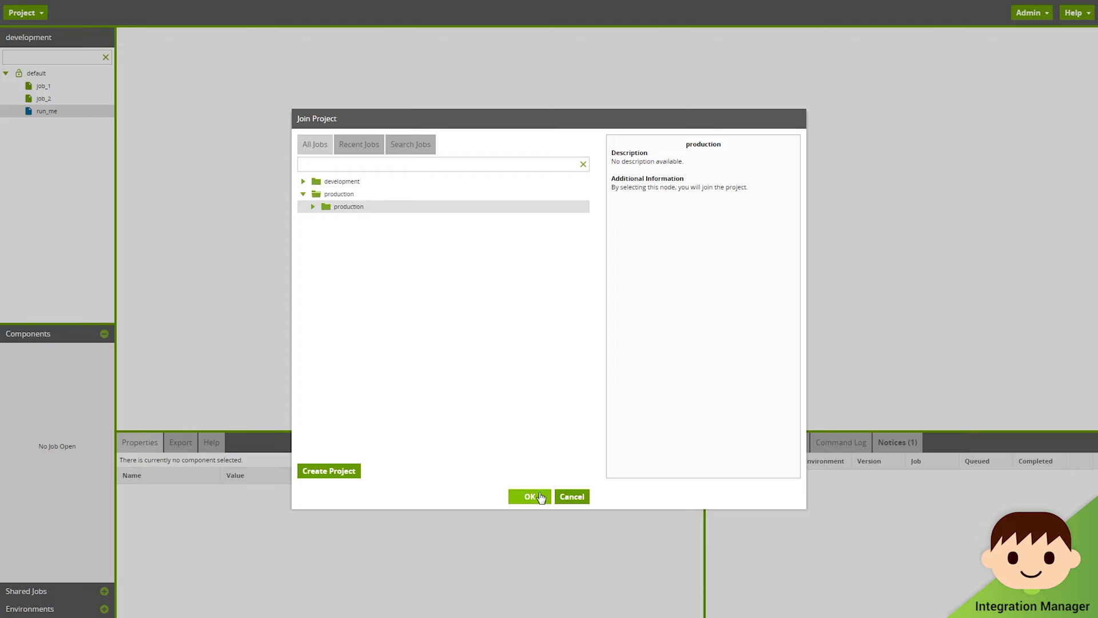
click(541, 497)
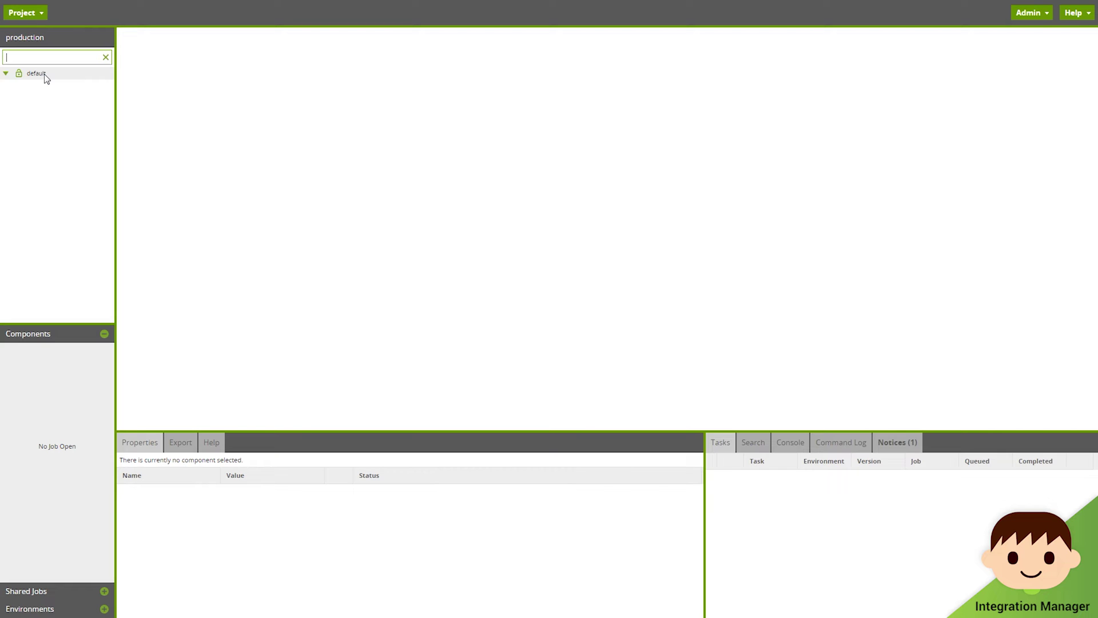
click(37, 13)
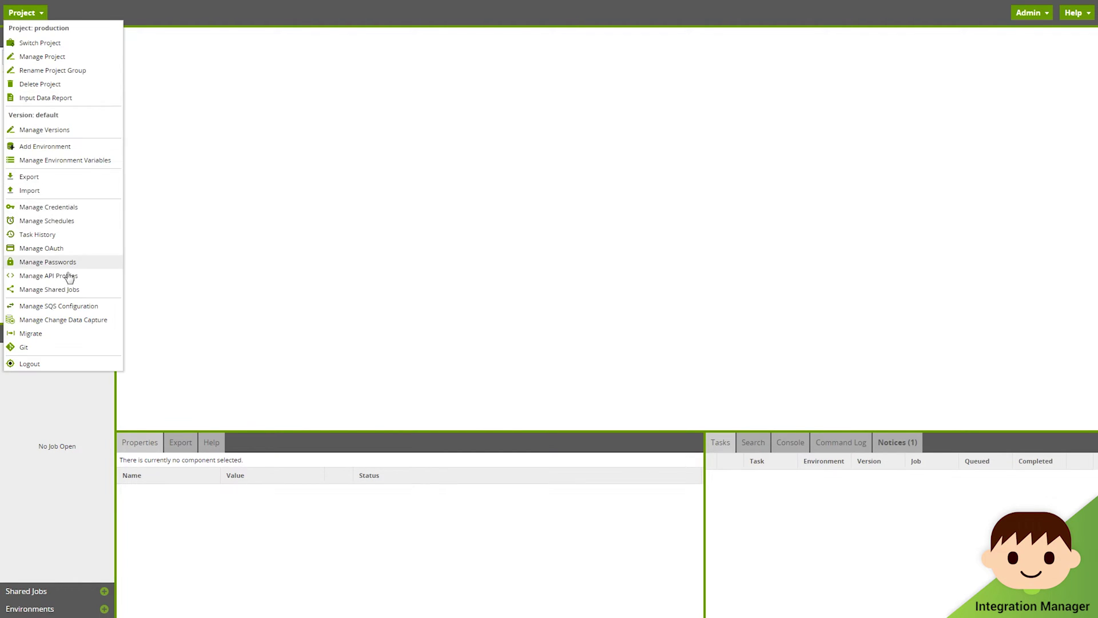
Step: Clone the remote repository into production's default version on master, using the account's HTTPS credentials
click(80, 348)
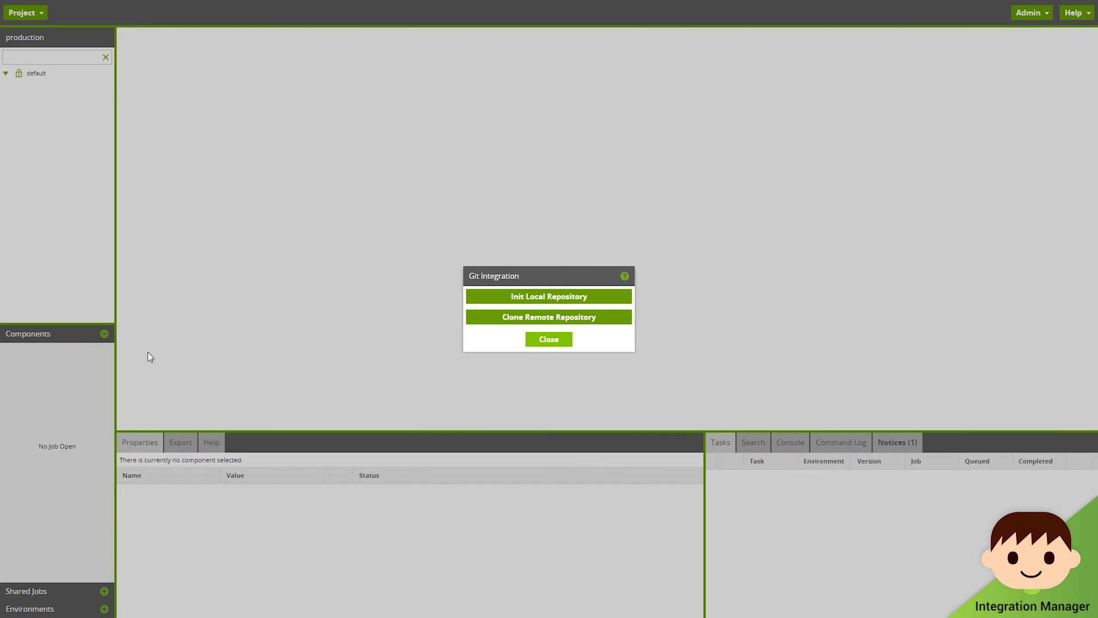
click(497, 321)
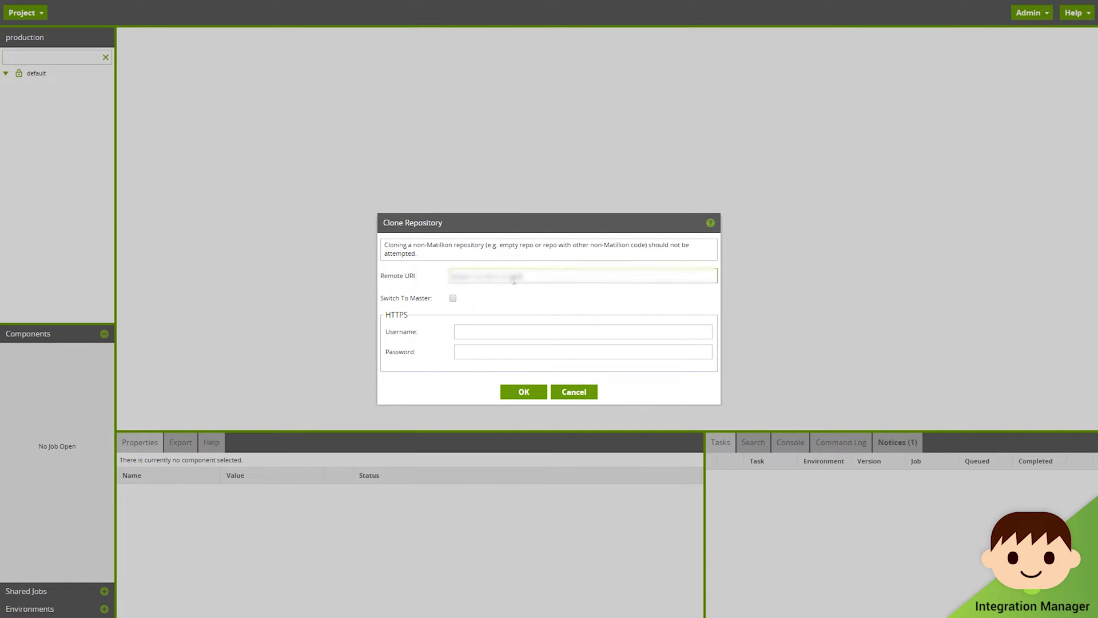
key(ctrl+v)
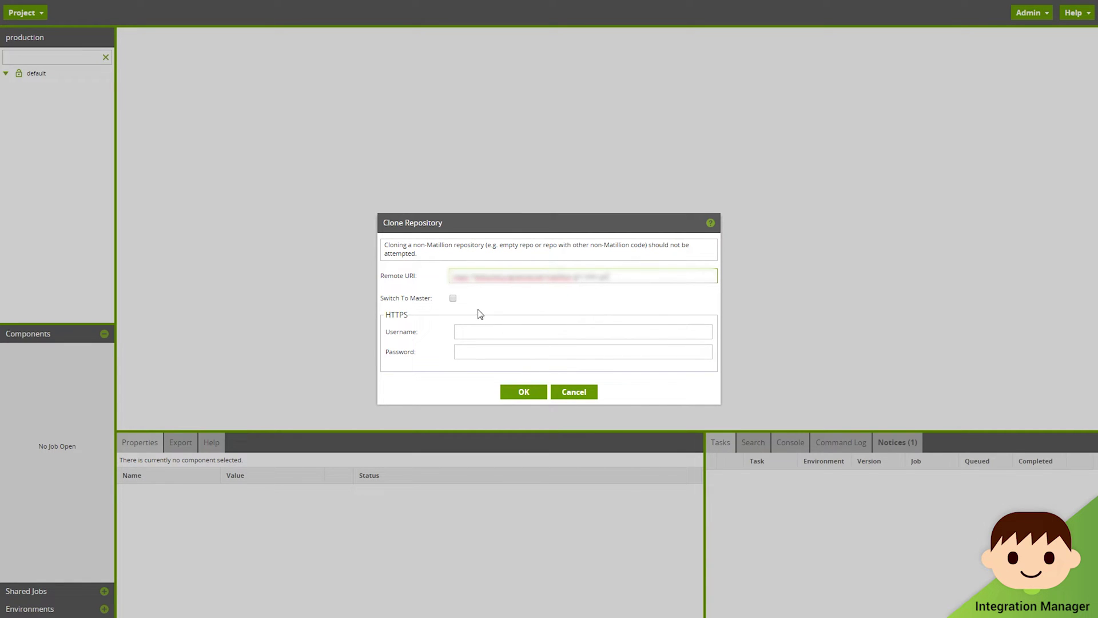
click(453, 298)
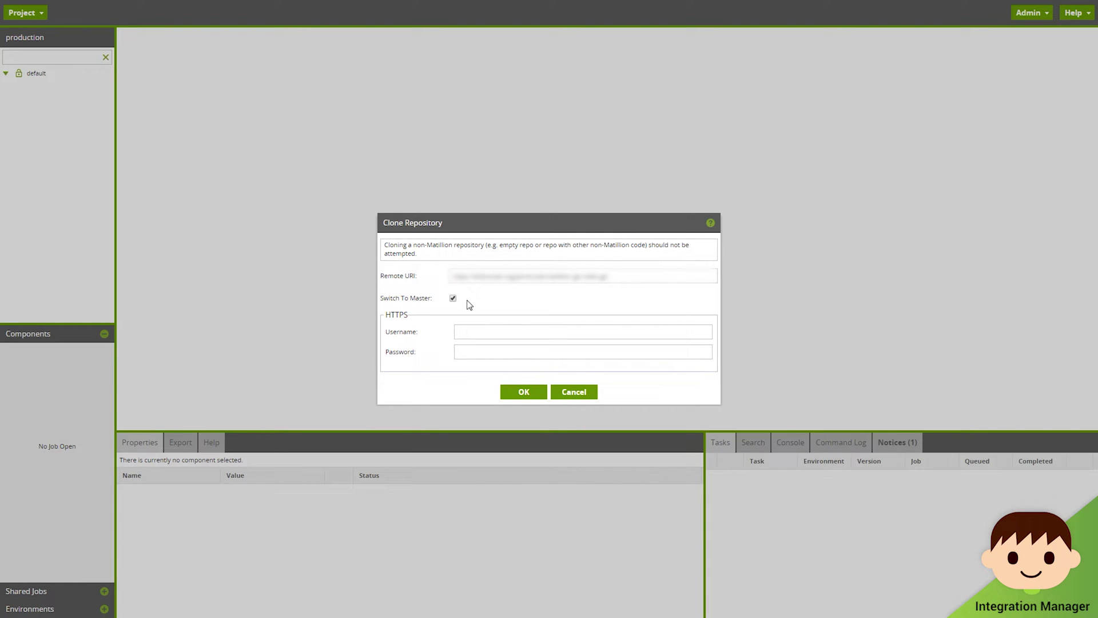
click(480, 328)
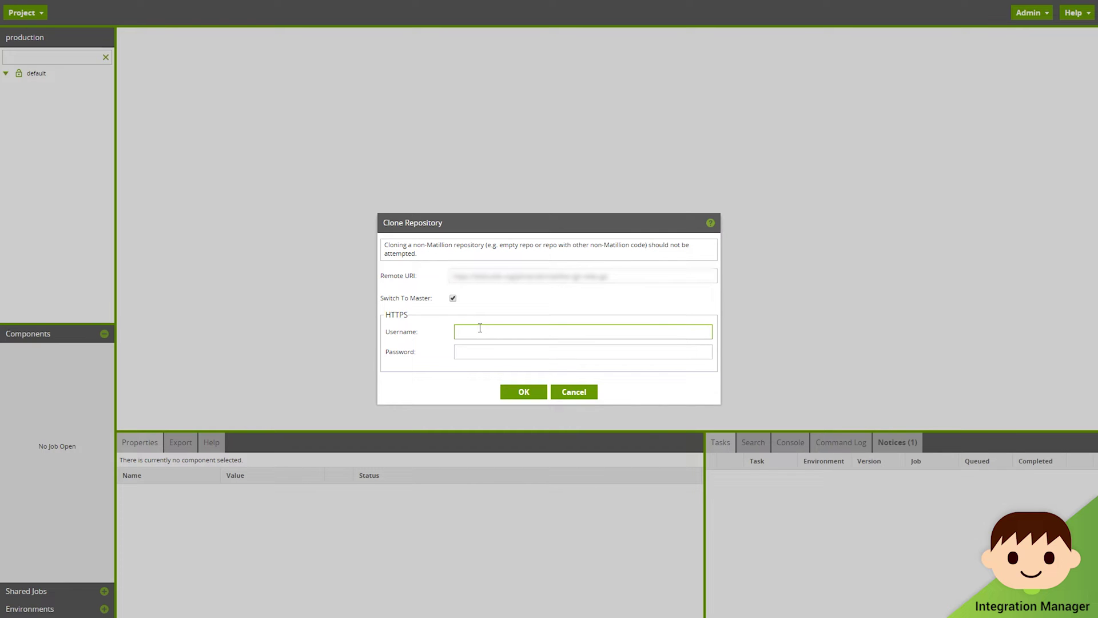
key(Tab)
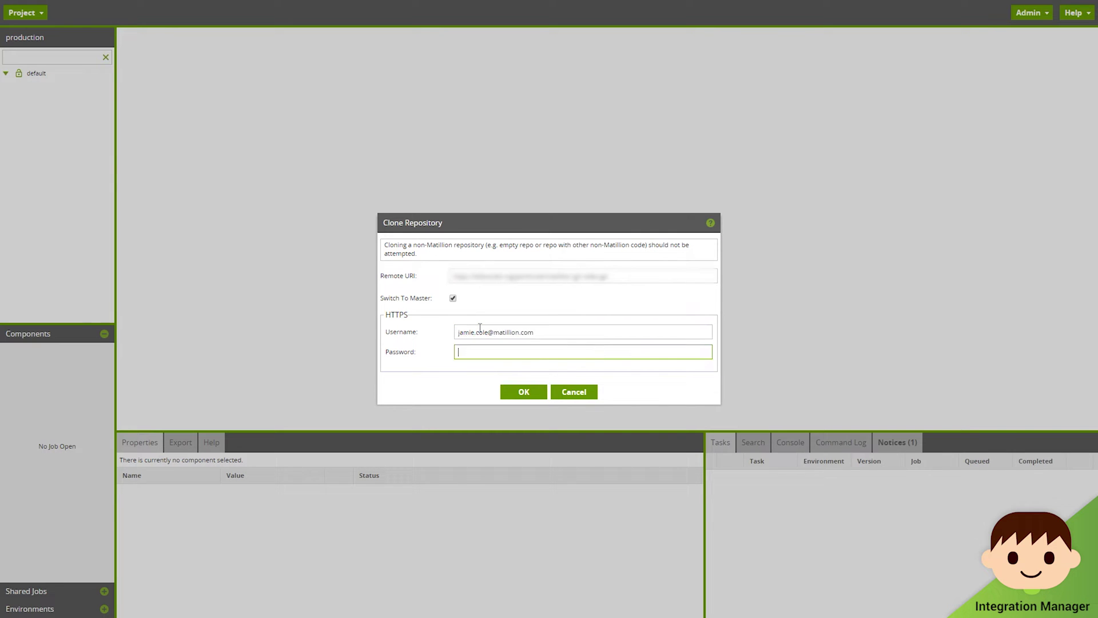
text(*************)
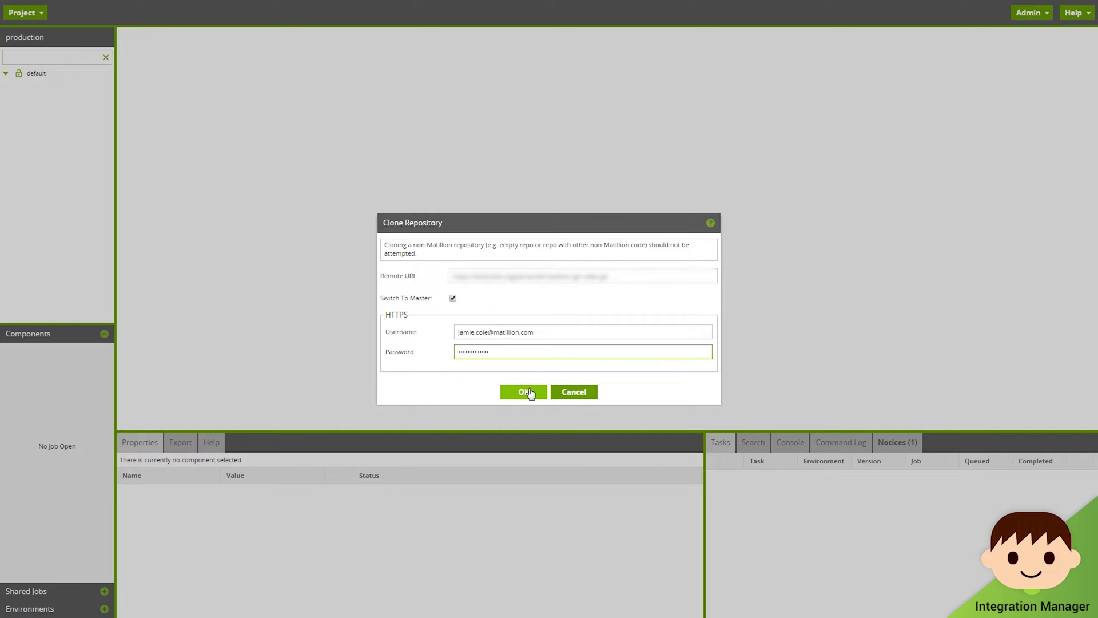
click(524, 392)
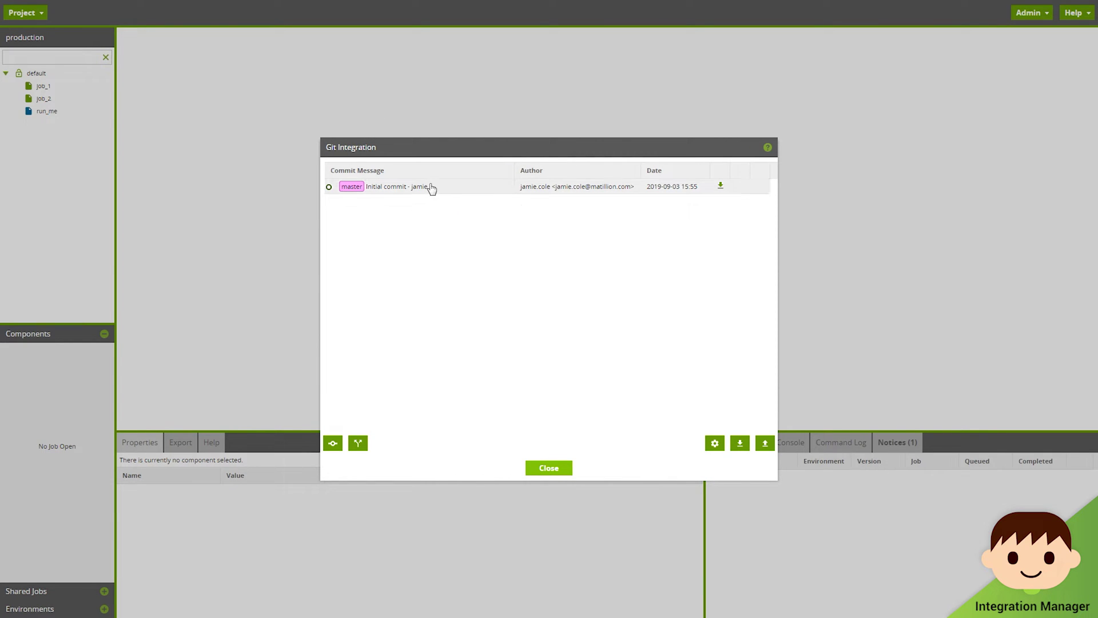
Step: Switch production to the listed initial commit and close Git Integration
click(720, 186)
click(533, 331)
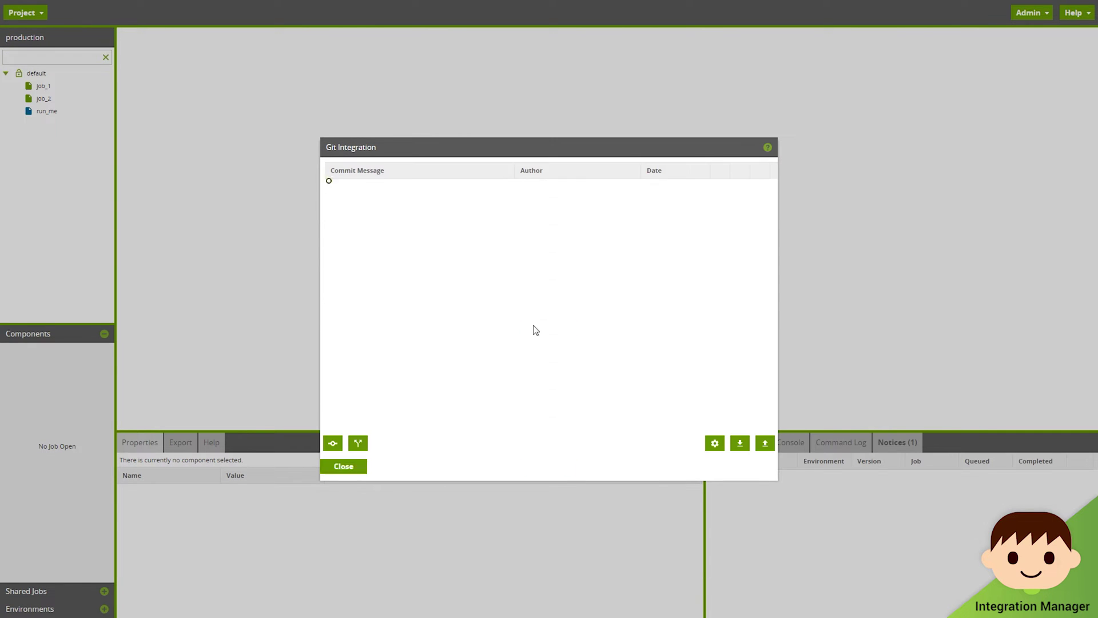
click(564, 472)
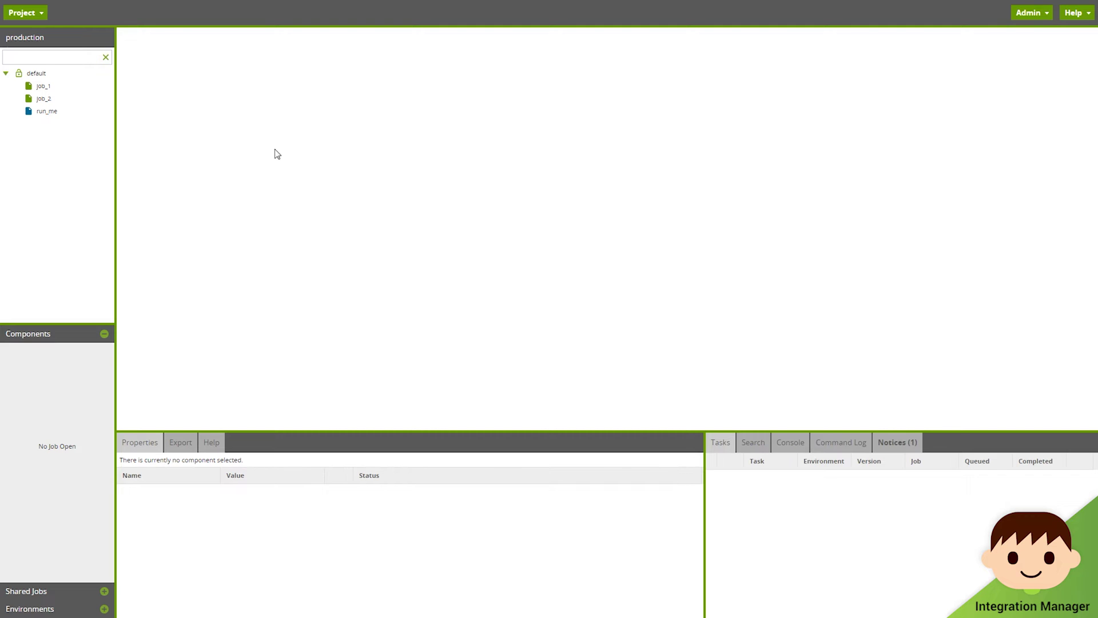
click(37, 12)
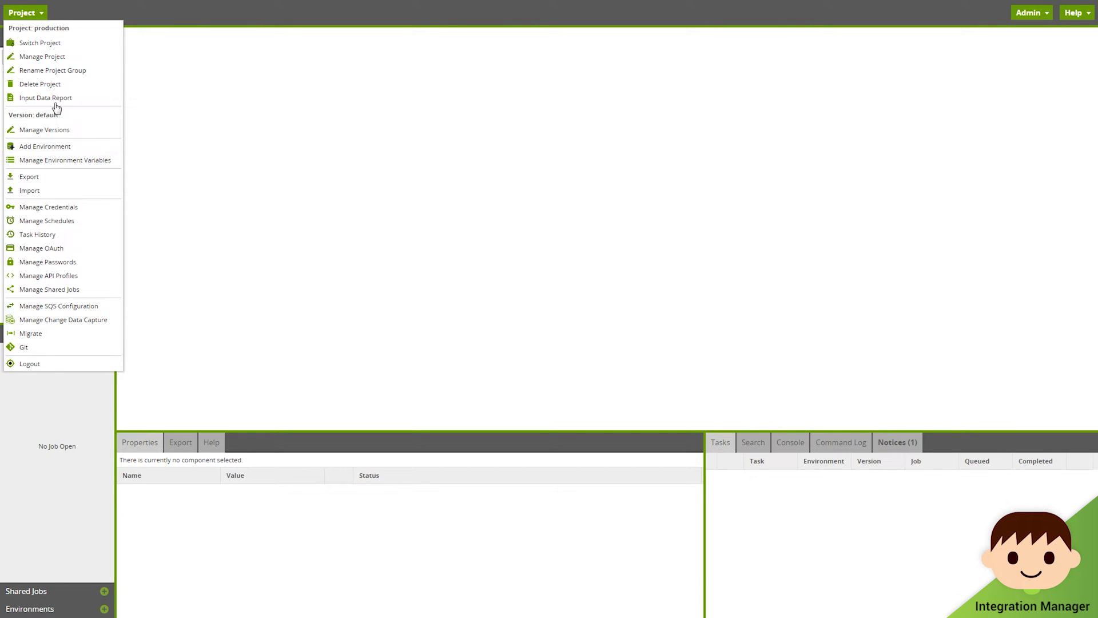
Step: Start a new prod_live schedule running every hour at minutes 0,5,10,…,55
click(56, 221)
click(219, 324)
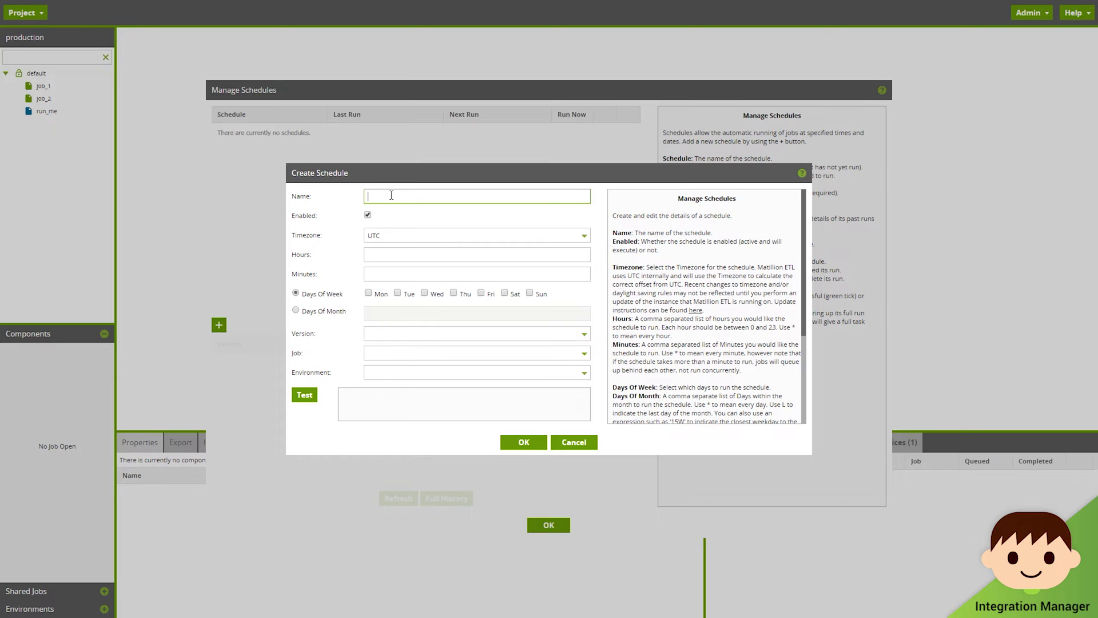
text(prod_livew)
click(399, 253)
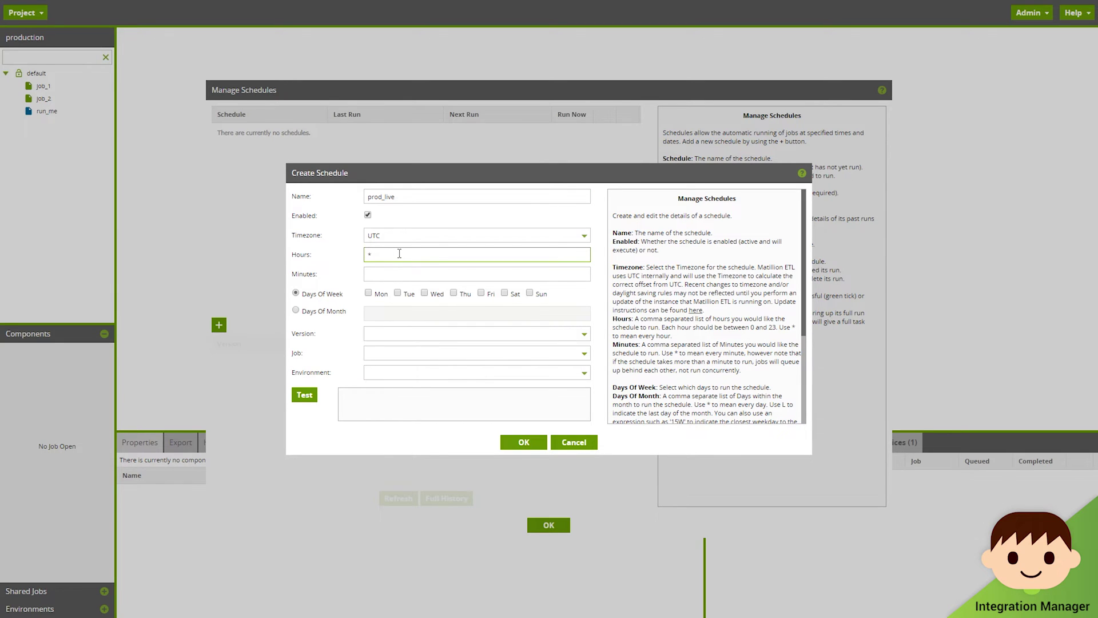
click(408, 270)
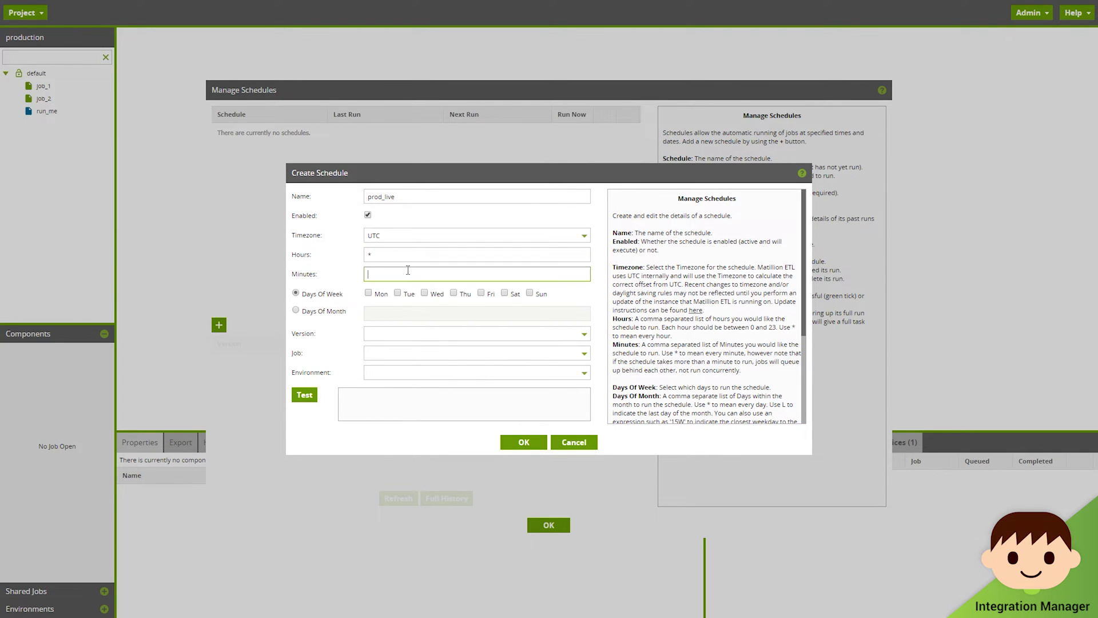
text(0,5,10,15,20,25,30,35,40,45,50,55,)
key(BackSpace)
Step: Make the schedule run on every day, Monday through Sunday
click(369, 293)
click(398, 294)
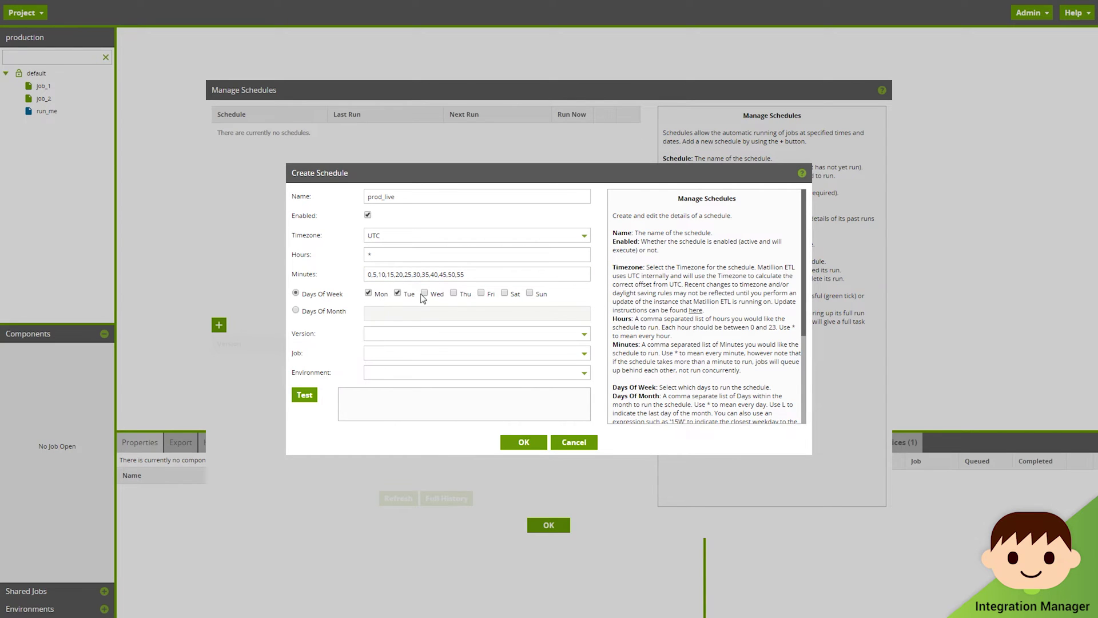
click(425, 294)
click(453, 294)
click(482, 294)
click(504, 293)
click(530, 294)
Step: Target run_me on the default version in the production environment, test the schedule, and save it
click(416, 333)
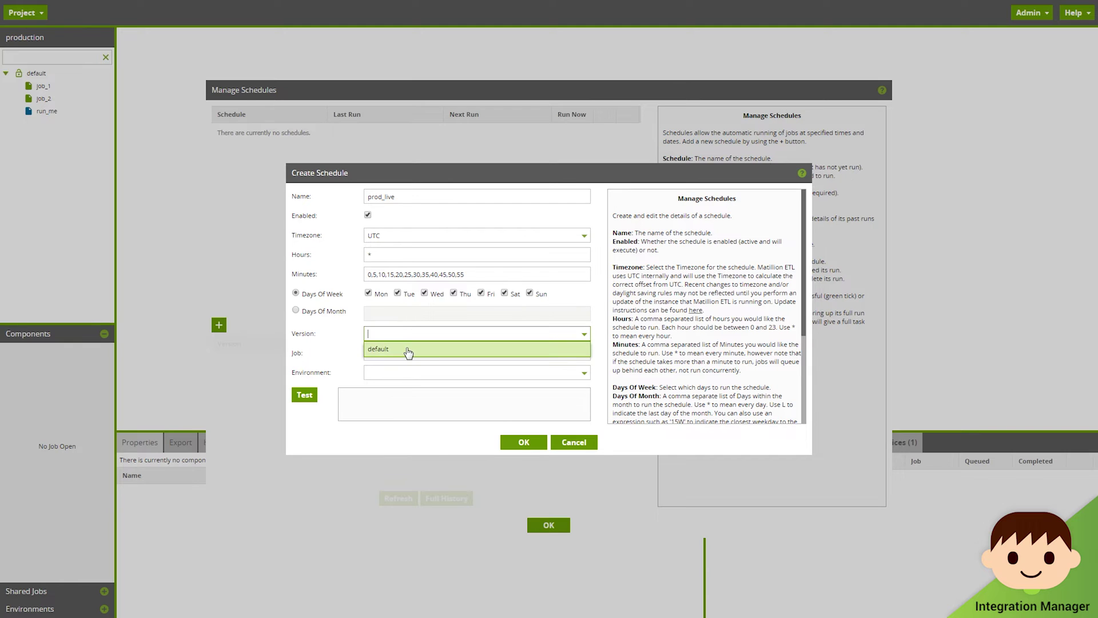
click(410, 351)
click(412, 354)
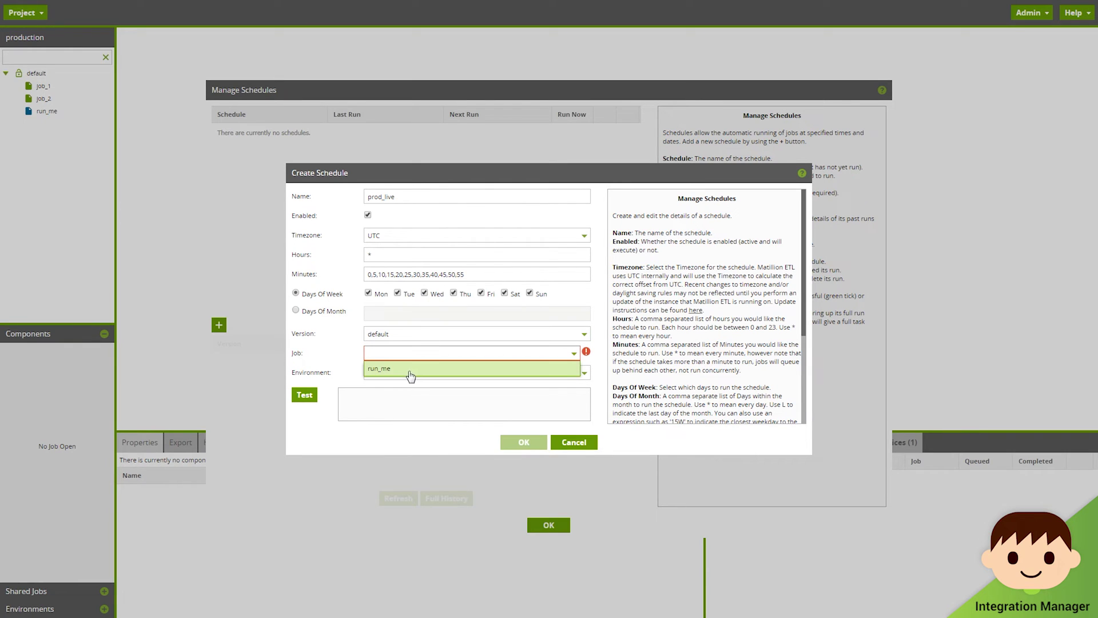
click(410, 372)
click(391, 372)
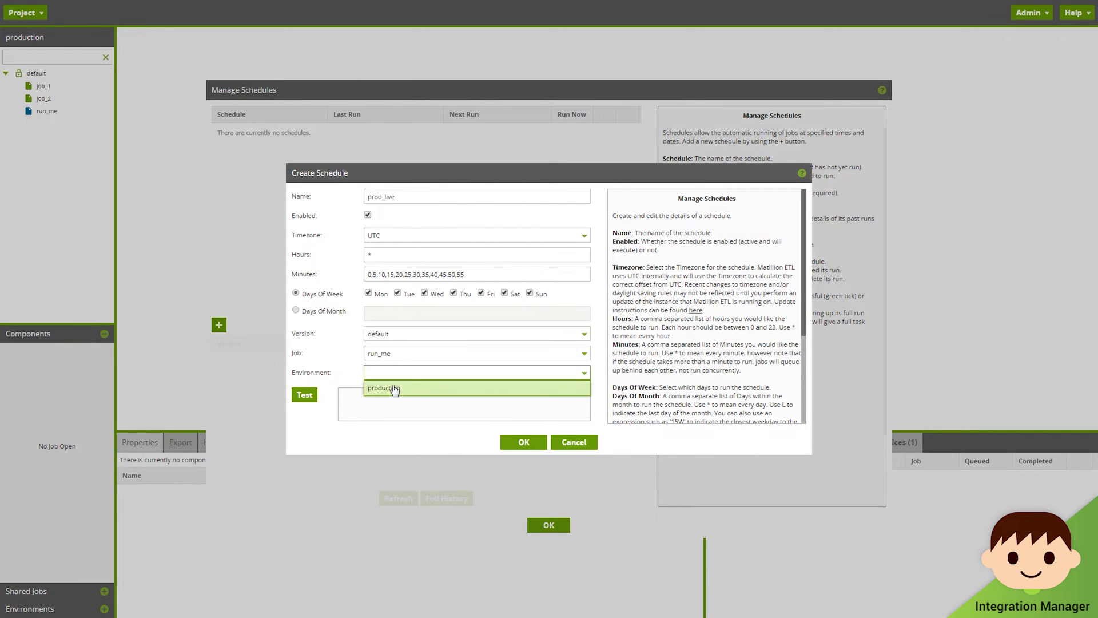
click(395, 386)
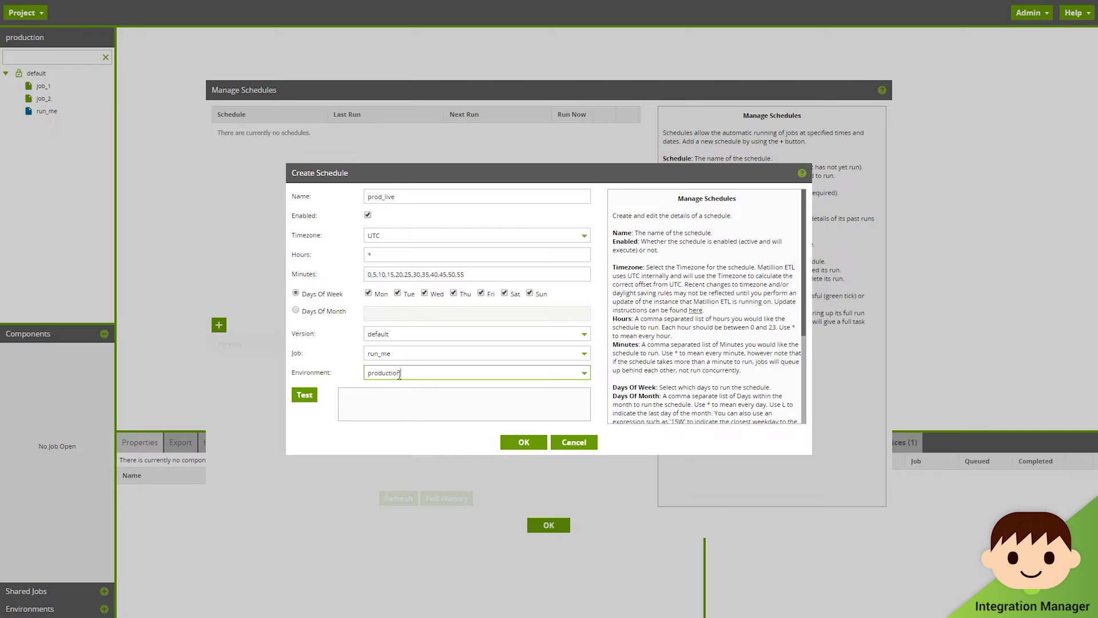
click(303, 395)
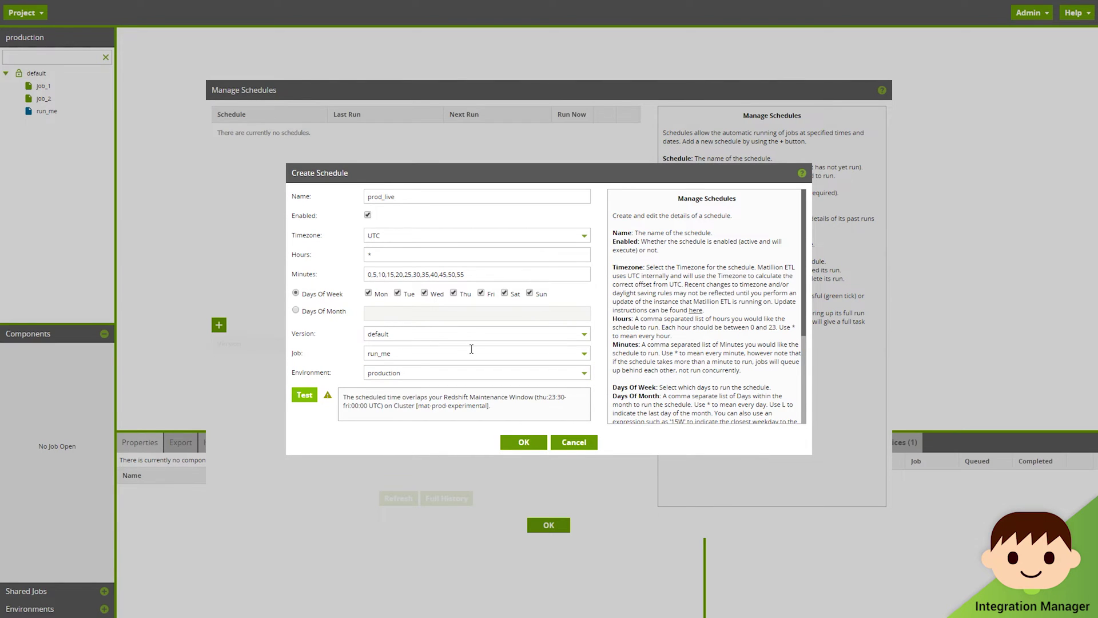
click(520, 443)
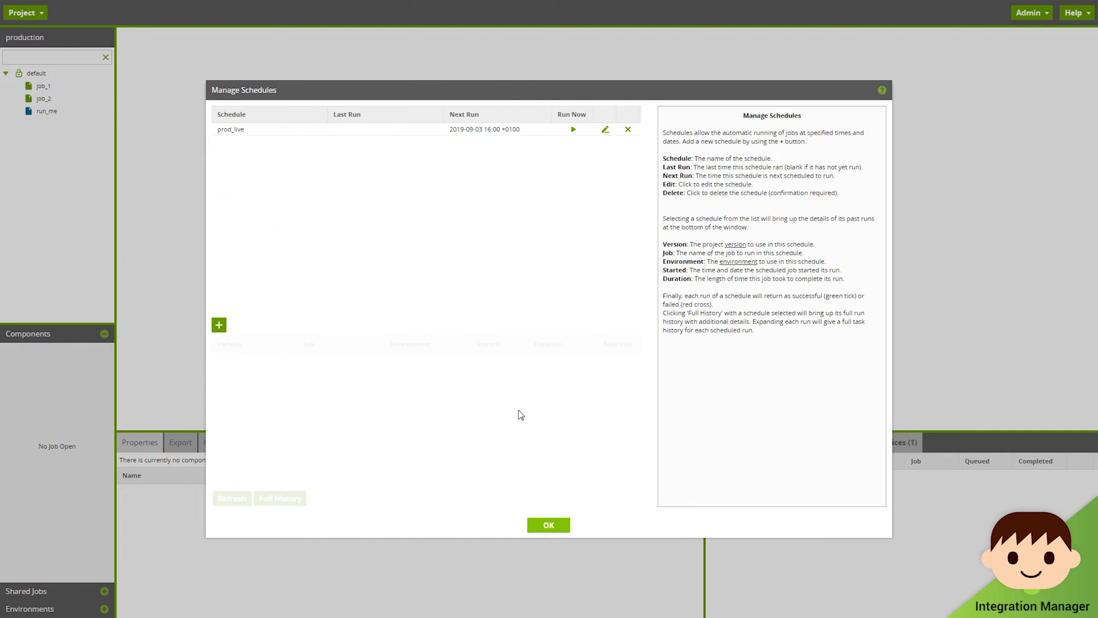
click(559, 525)
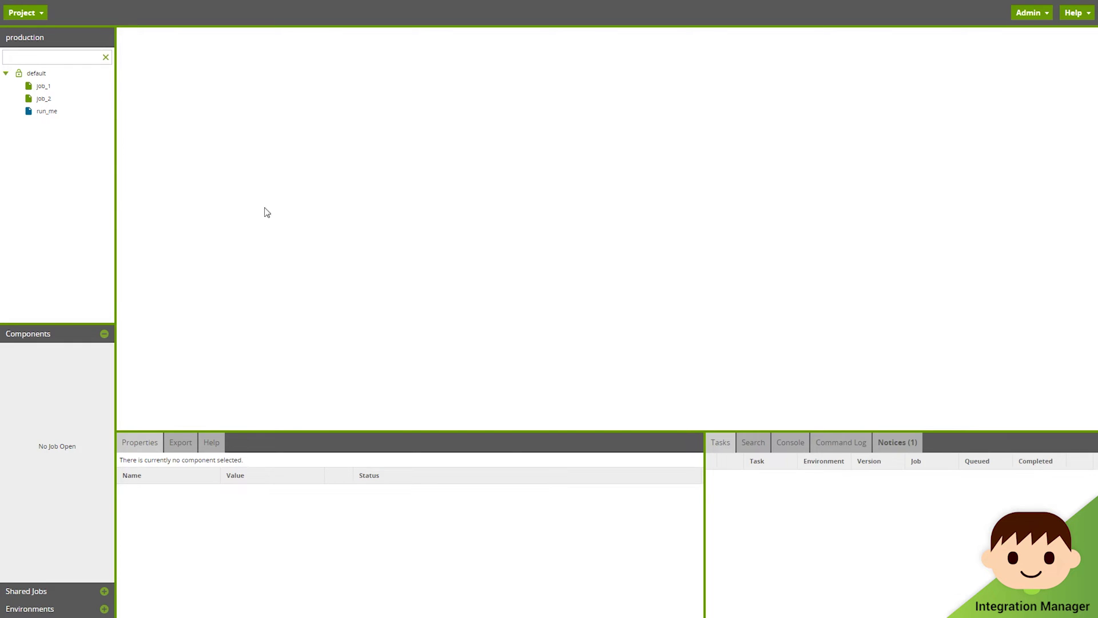
click(38, 13)
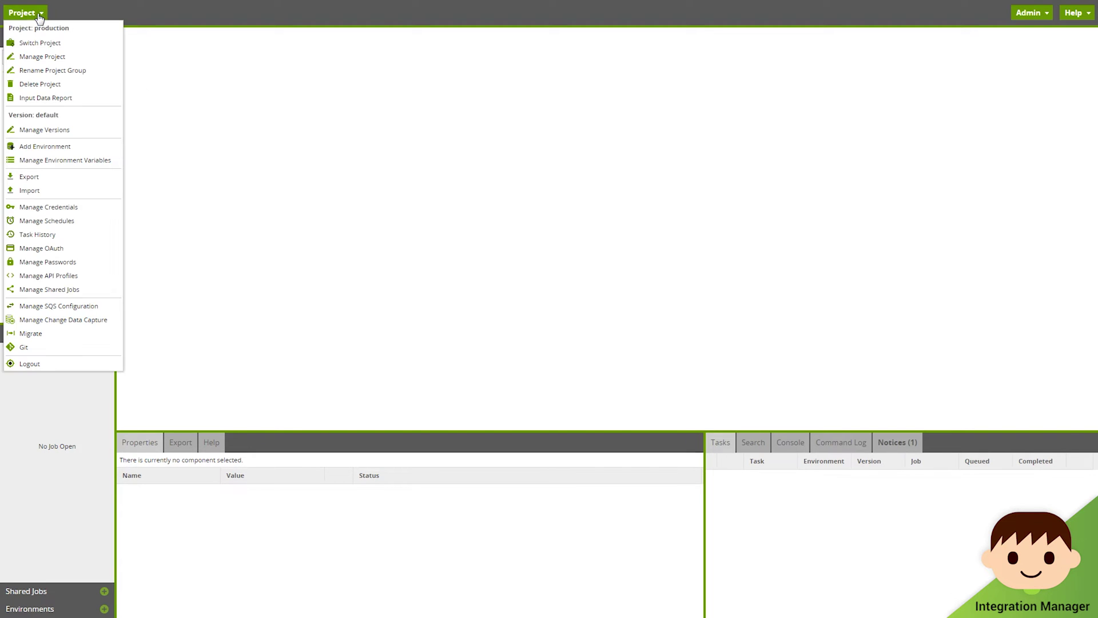
click(66, 130)
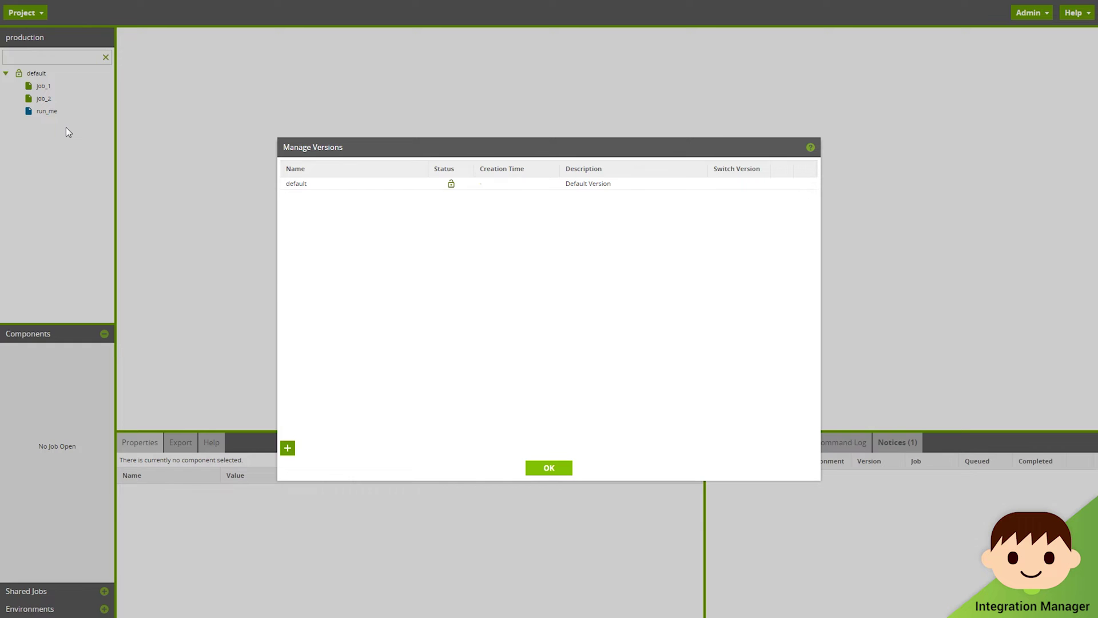
click(288, 448)
click(513, 295)
click(522, 275)
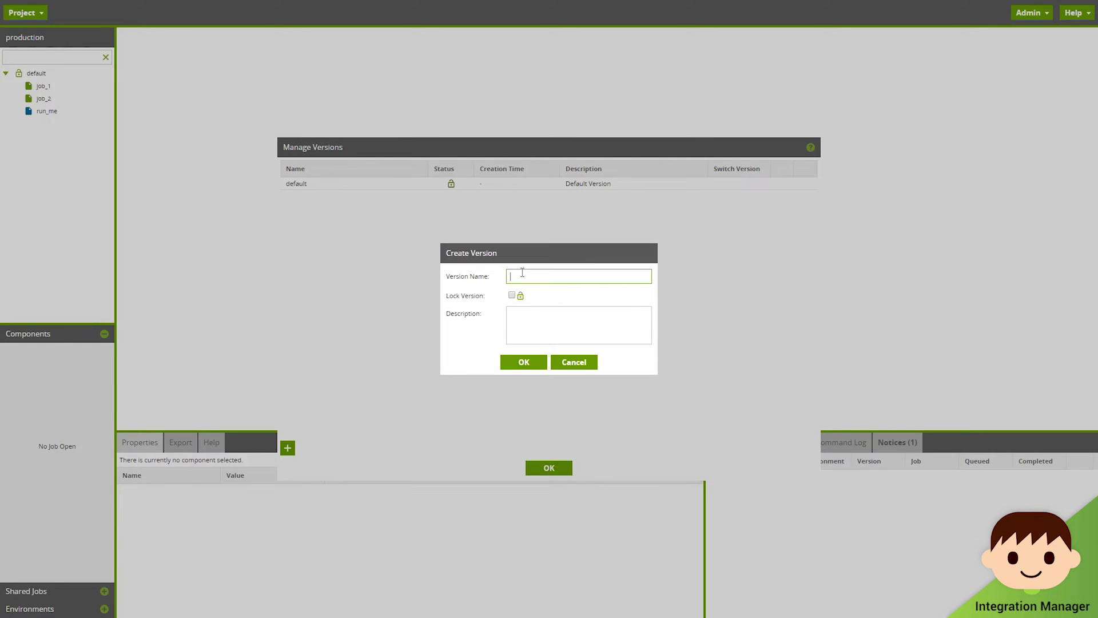
text(workspace_merge)
click(517, 365)
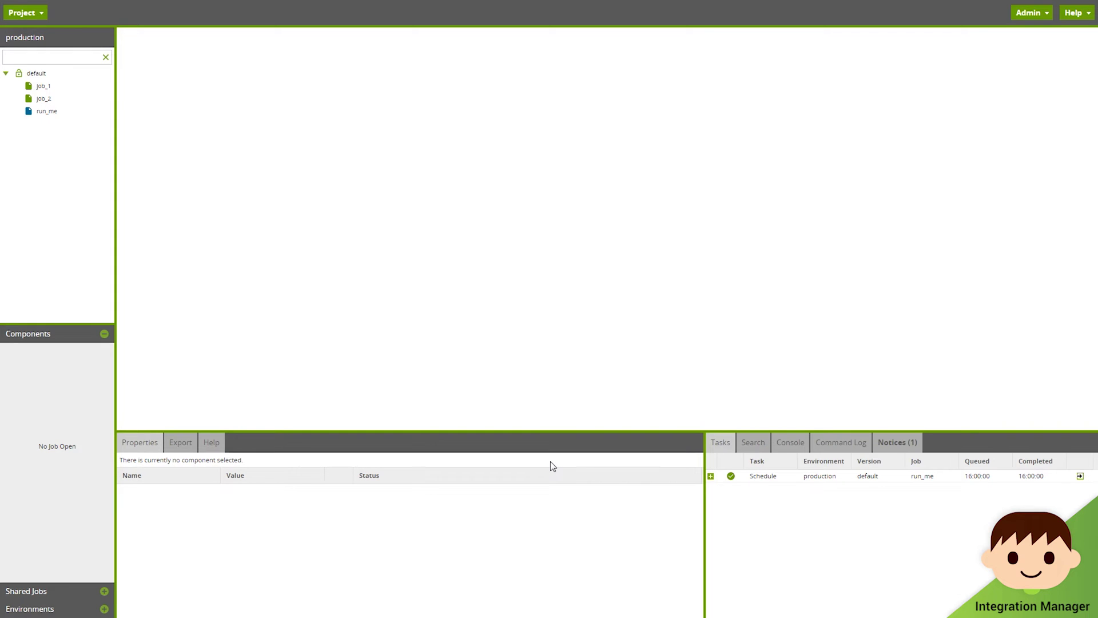
Step: Join the development project from the project list
click(37, 12)
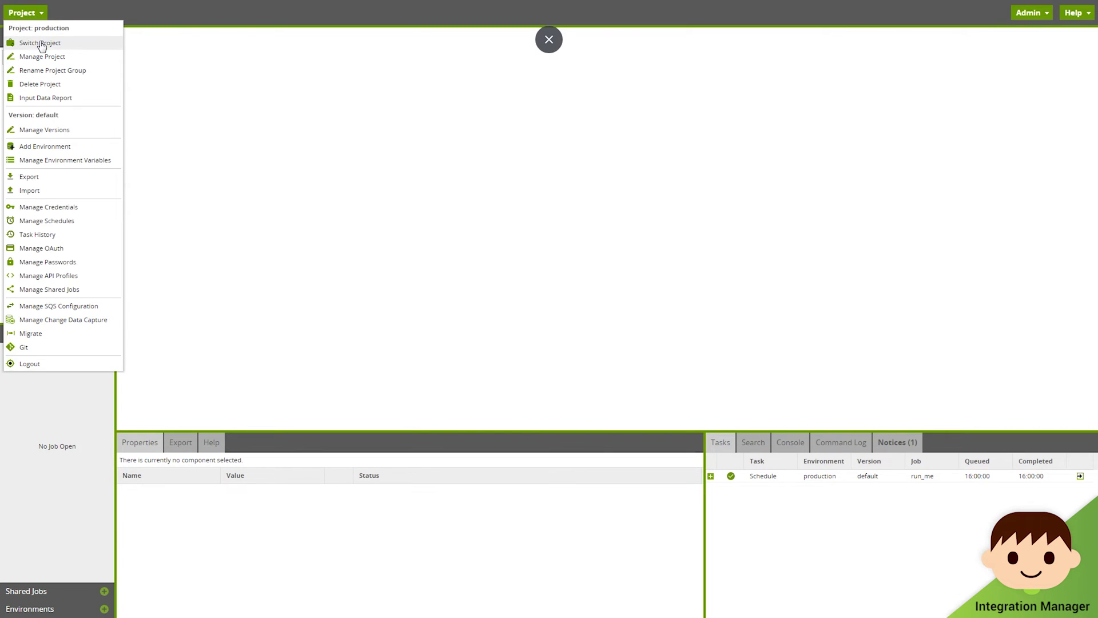
click(40, 43)
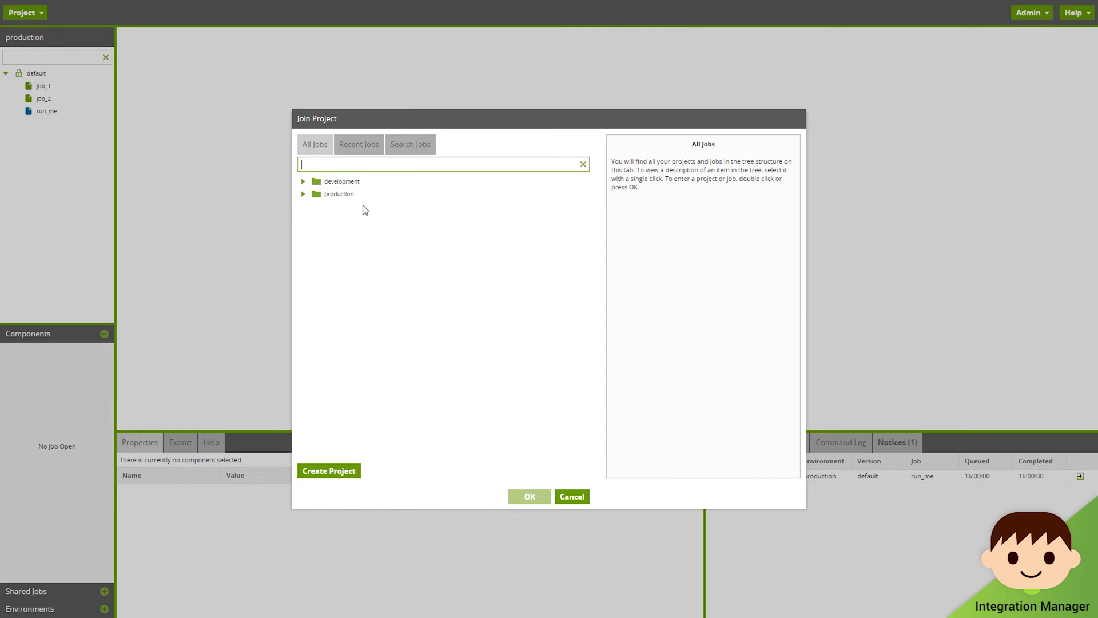
click(303, 182)
click(343, 194)
click(530, 496)
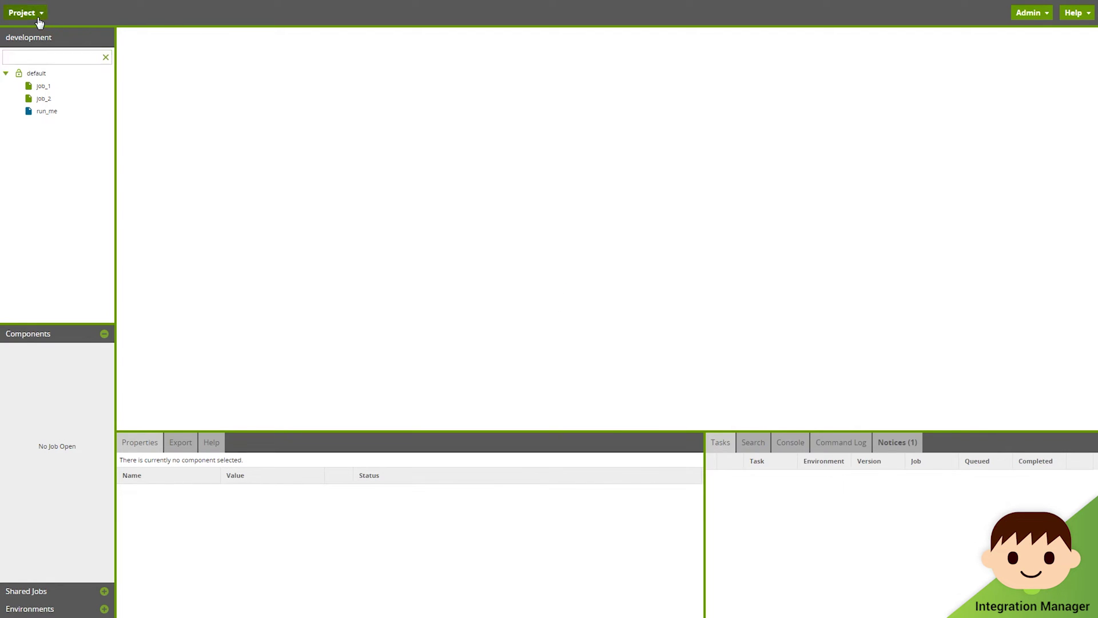
Step: Create an unlocked version for the first developer in Manage Versions
click(38, 14)
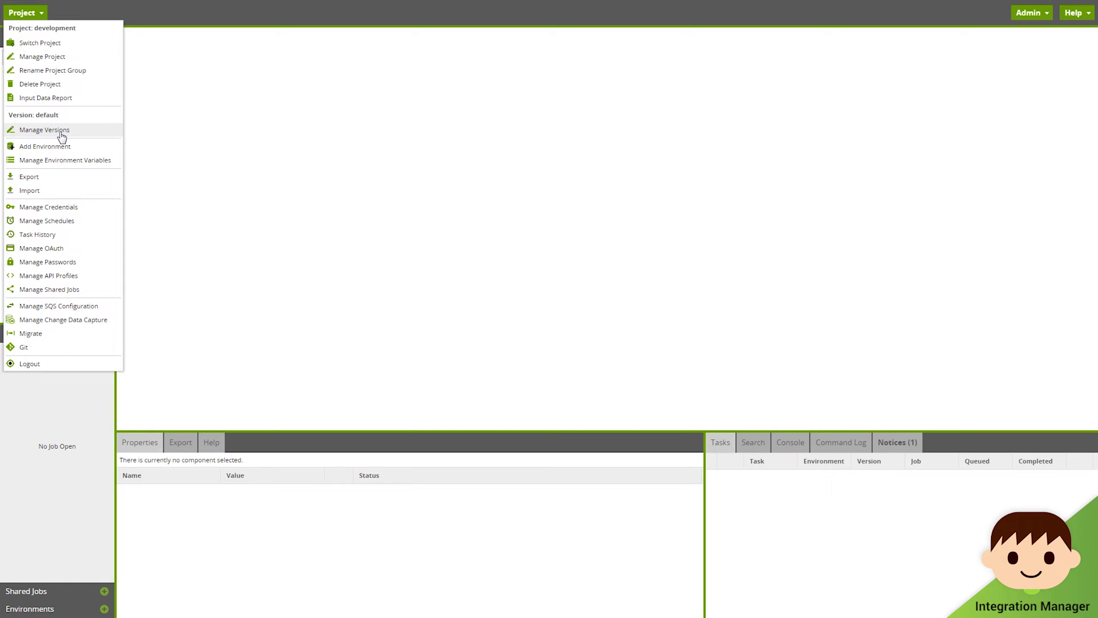
click(77, 135)
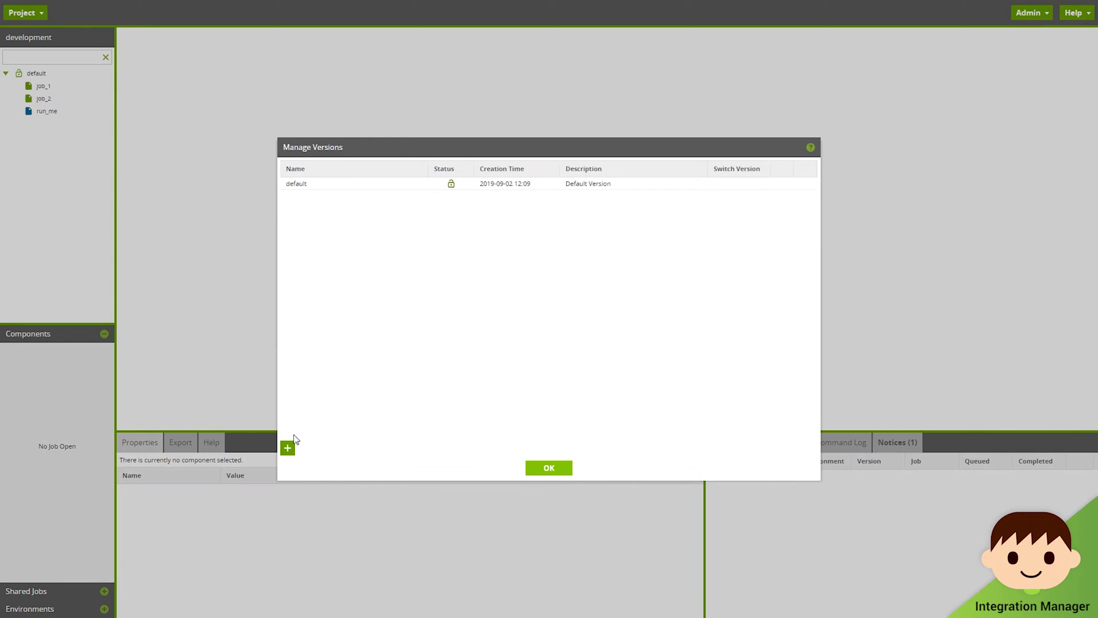
click(289, 448)
click(512, 276)
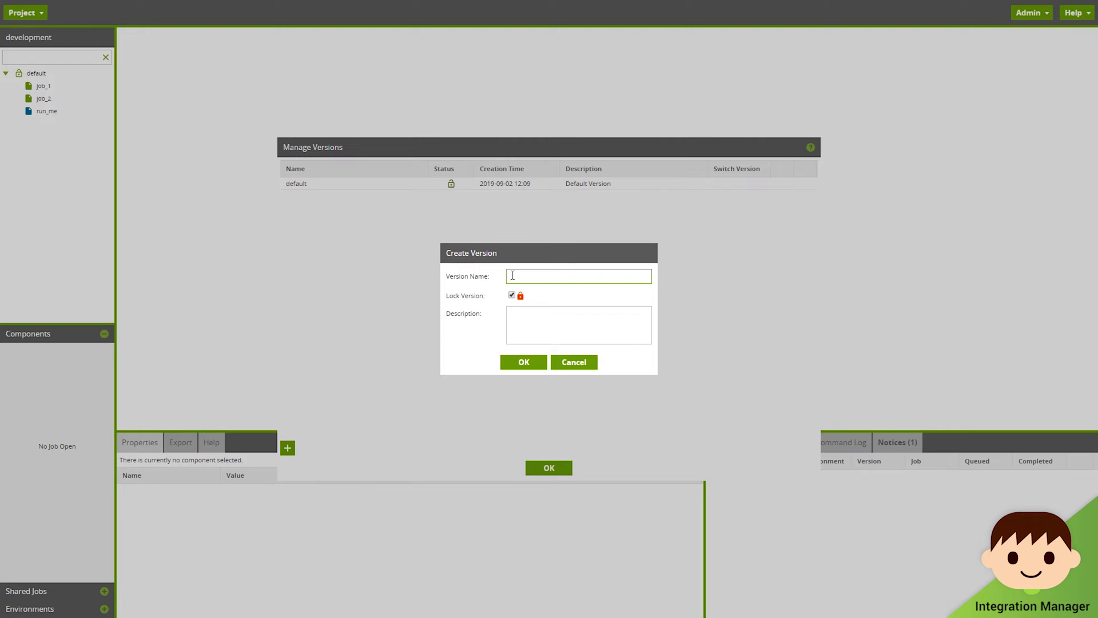
text(dev_susana)
click(512, 295)
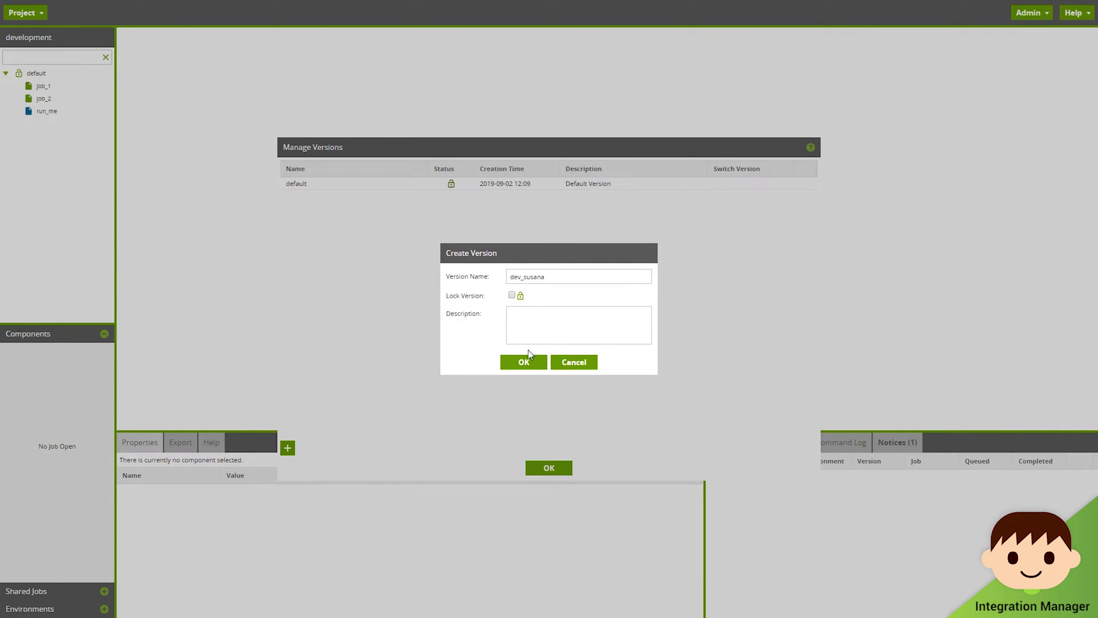
click(528, 363)
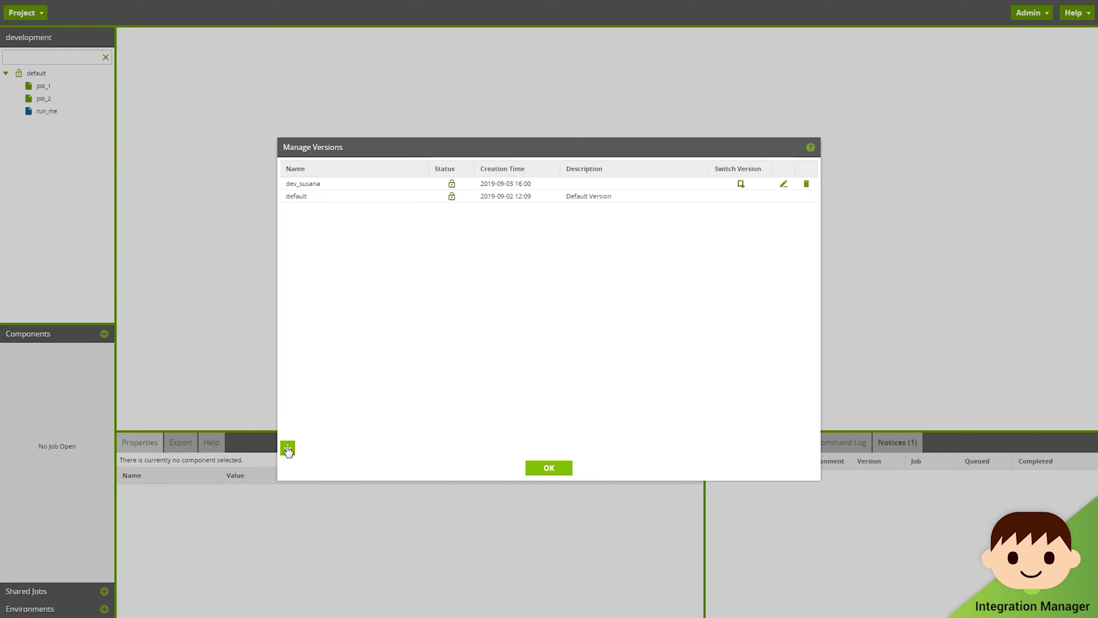
Step: Create an unlocked version for the second developer and close the version manager
click(288, 448)
click(512, 296)
click(519, 278)
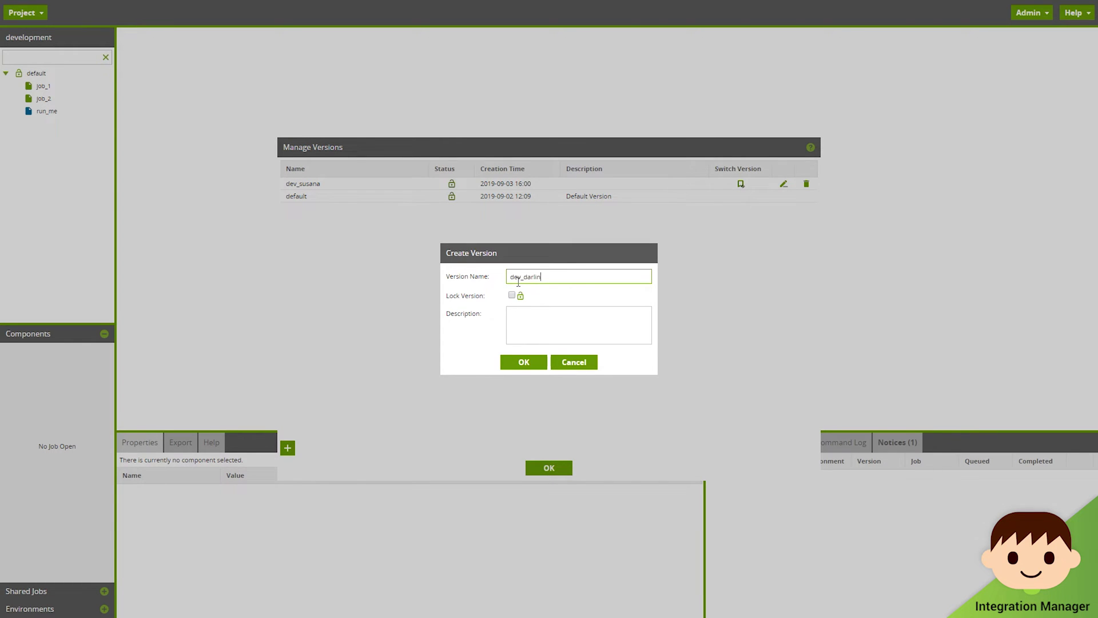
text(dev_darlington)
click(532, 362)
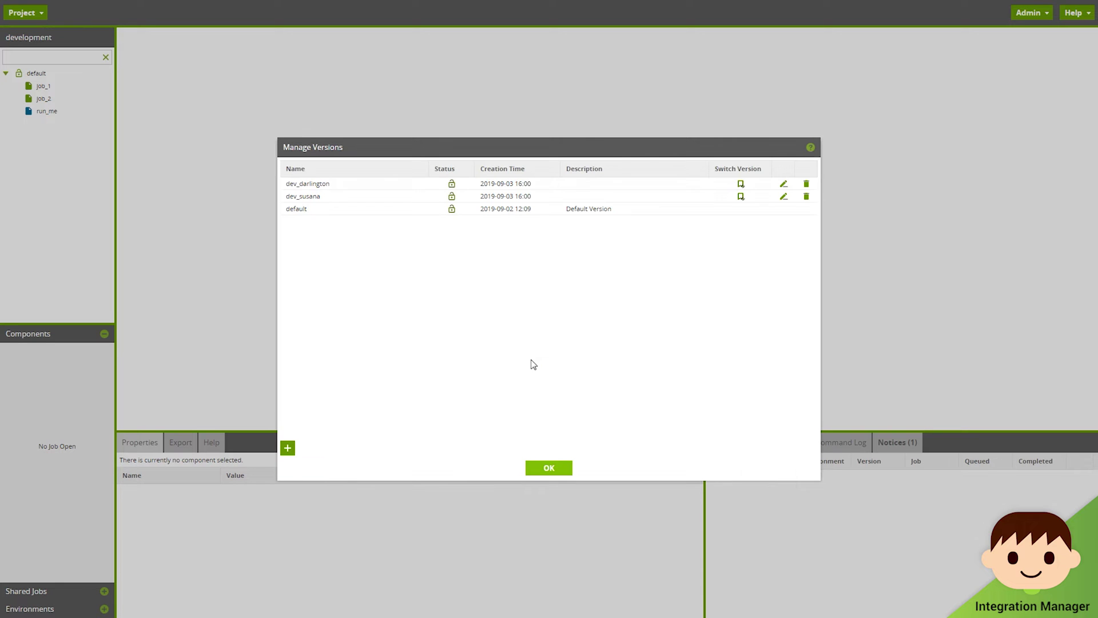
click(549, 468)
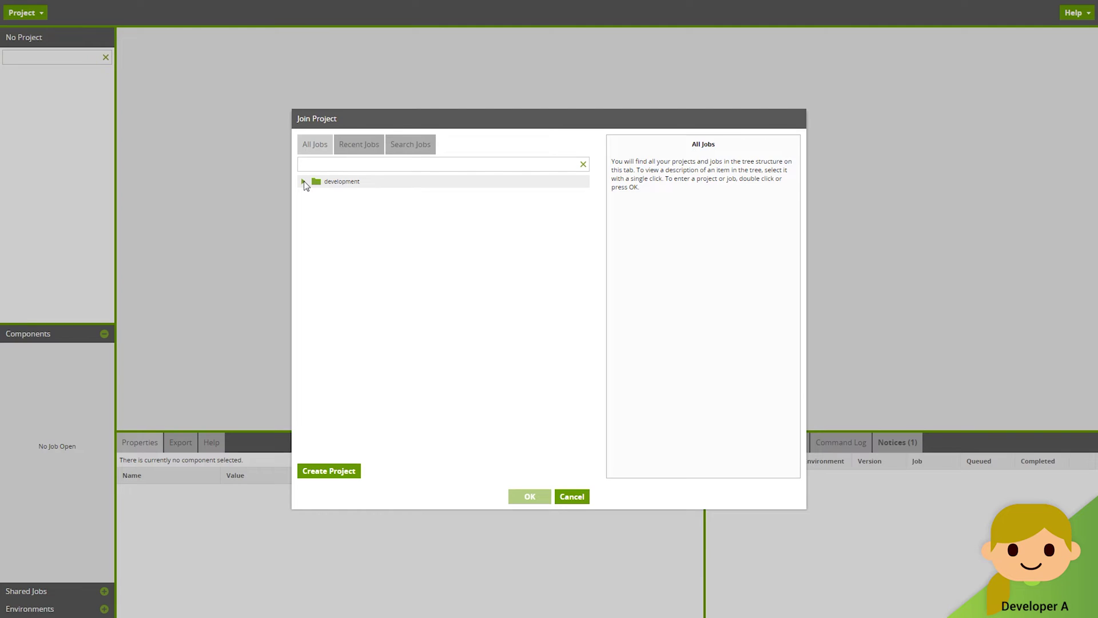
Step: Expand the development group and join the development project on its default version
click(304, 182)
click(338, 194)
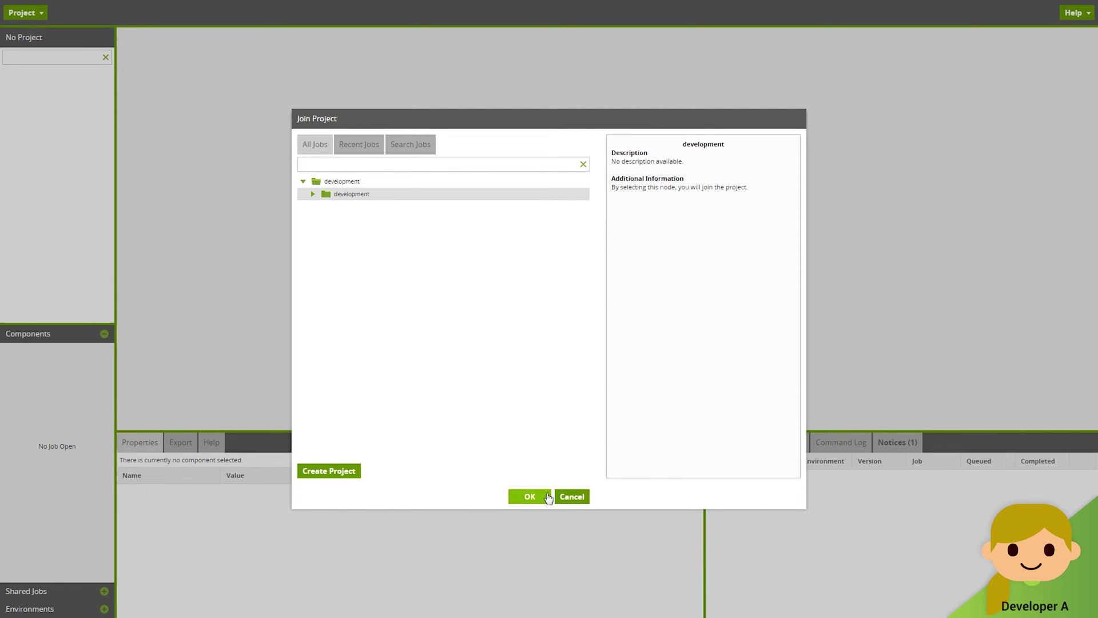
click(530, 497)
click(18, 23)
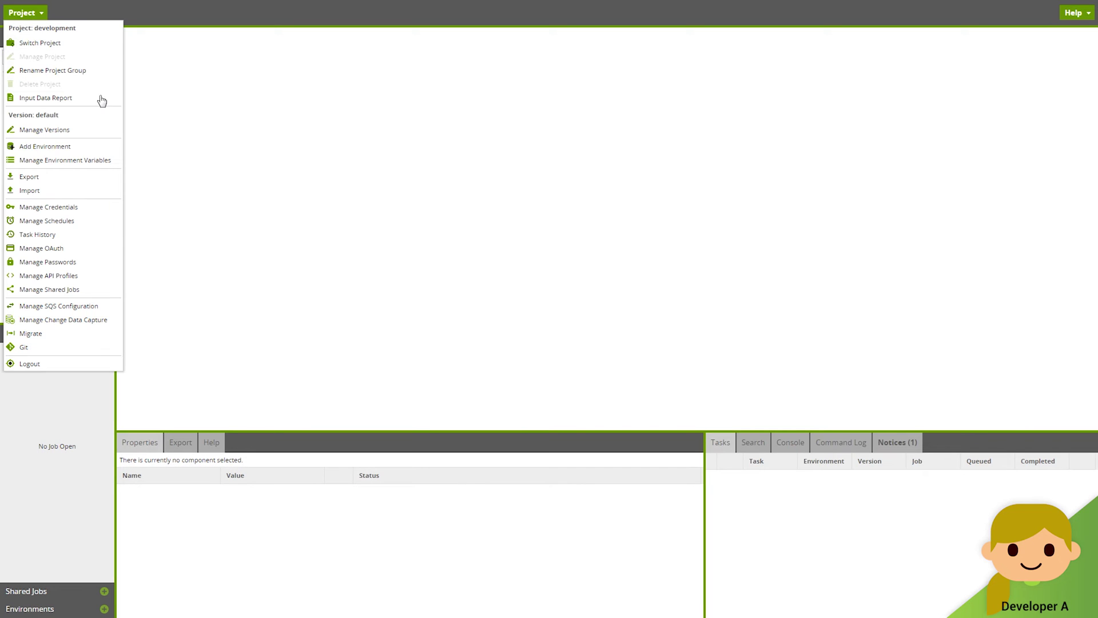
Step: Switch the development project from default to the first developer's version
click(72, 130)
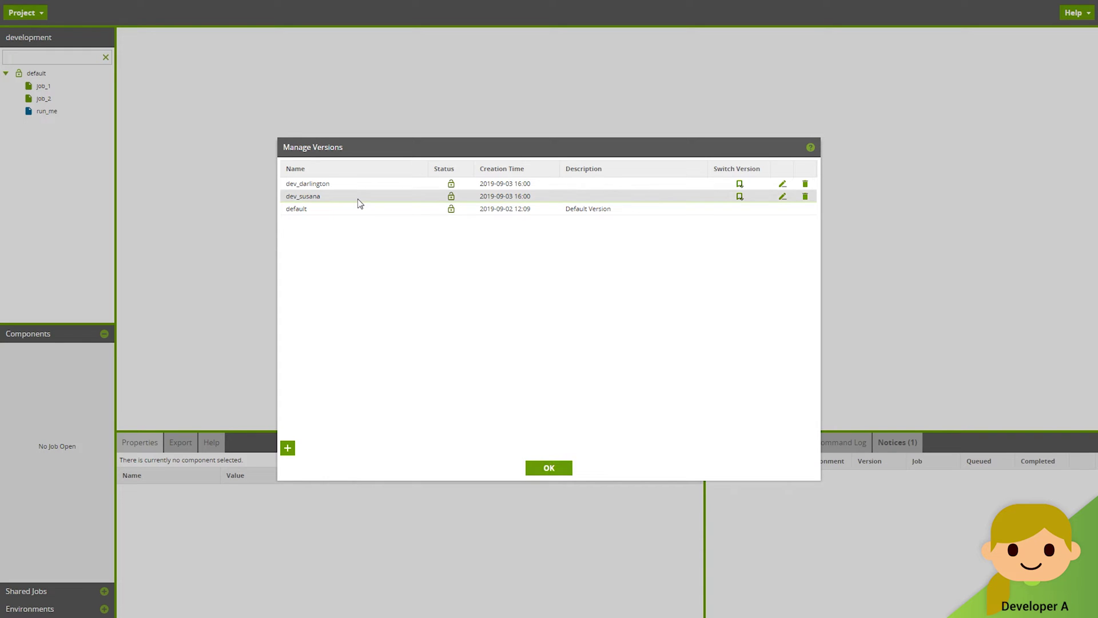
click(741, 197)
click(530, 335)
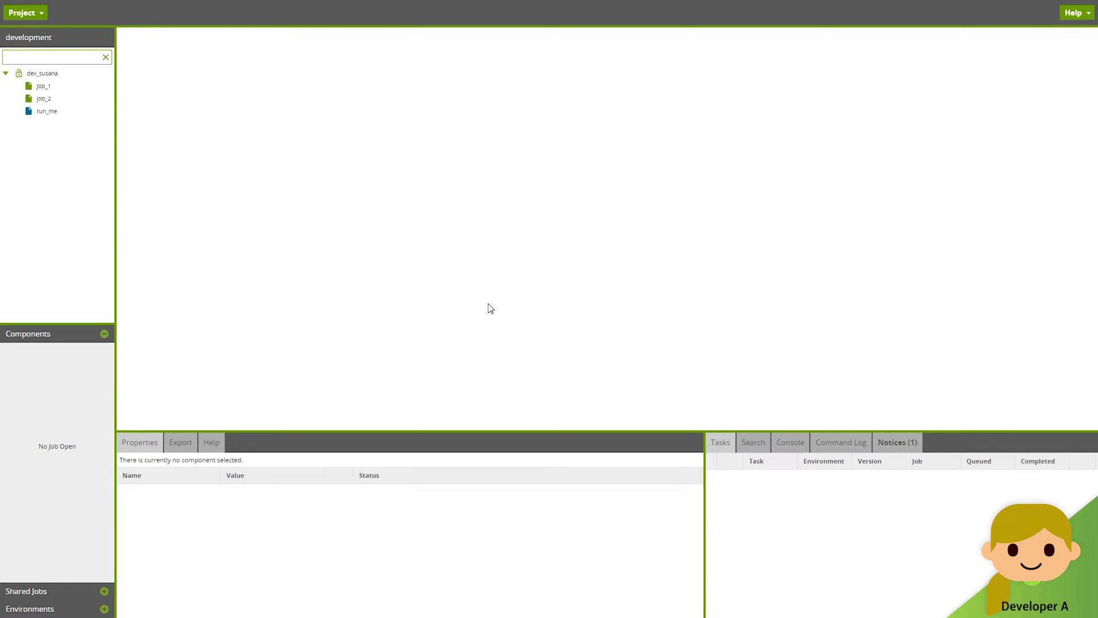
Step: Create the first developer's feature_1 Git branch on the initial master commit, then close Git Integration
click(40, 13)
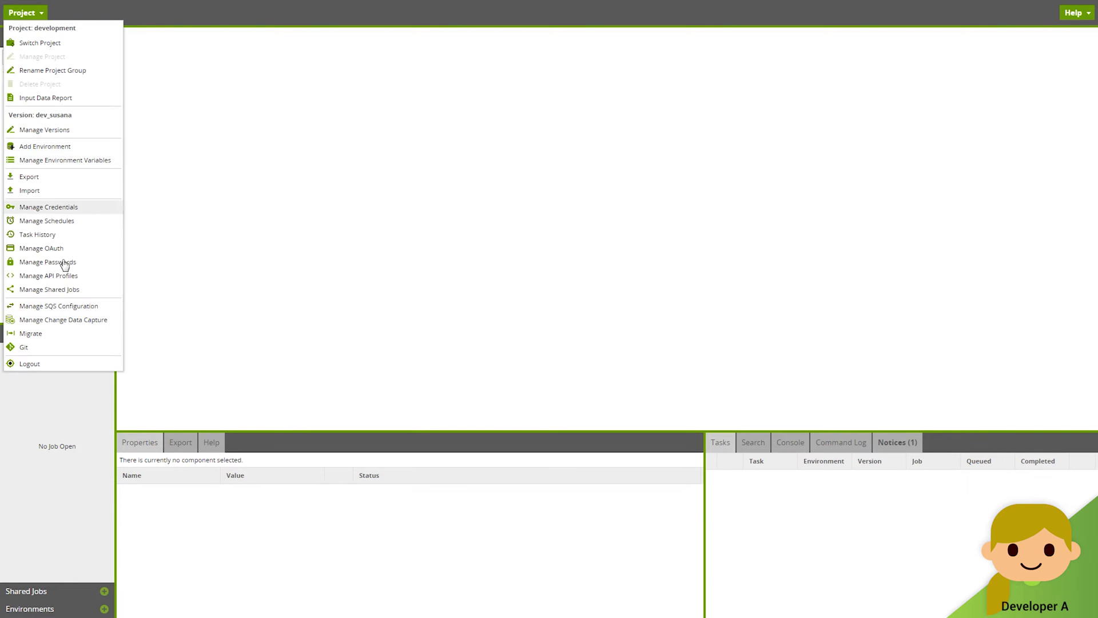
click(83, 348)
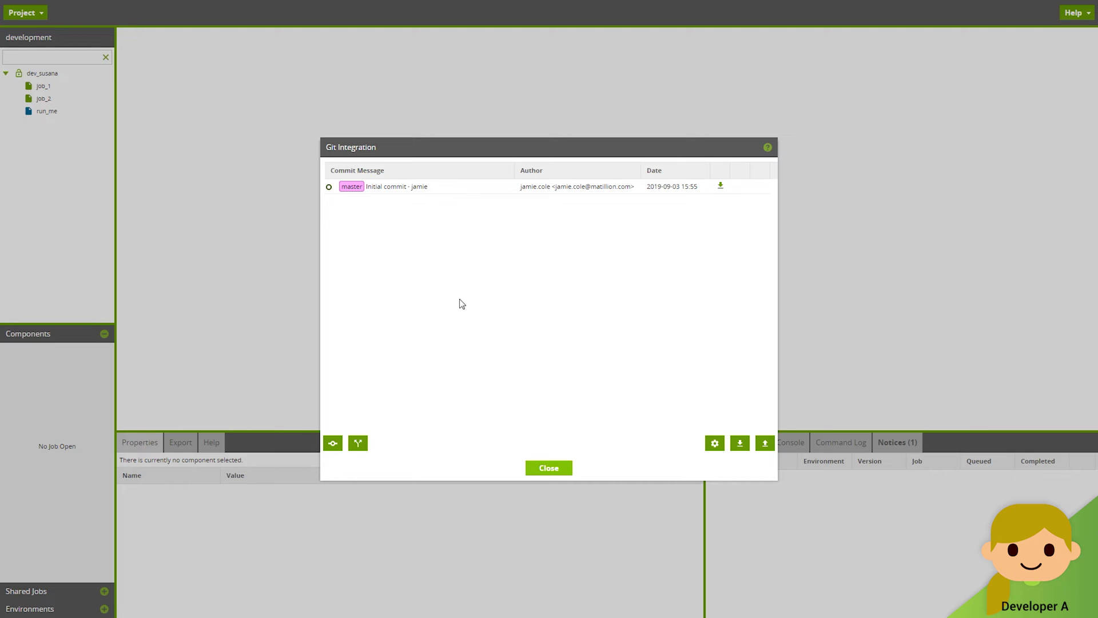
click(358, 443)
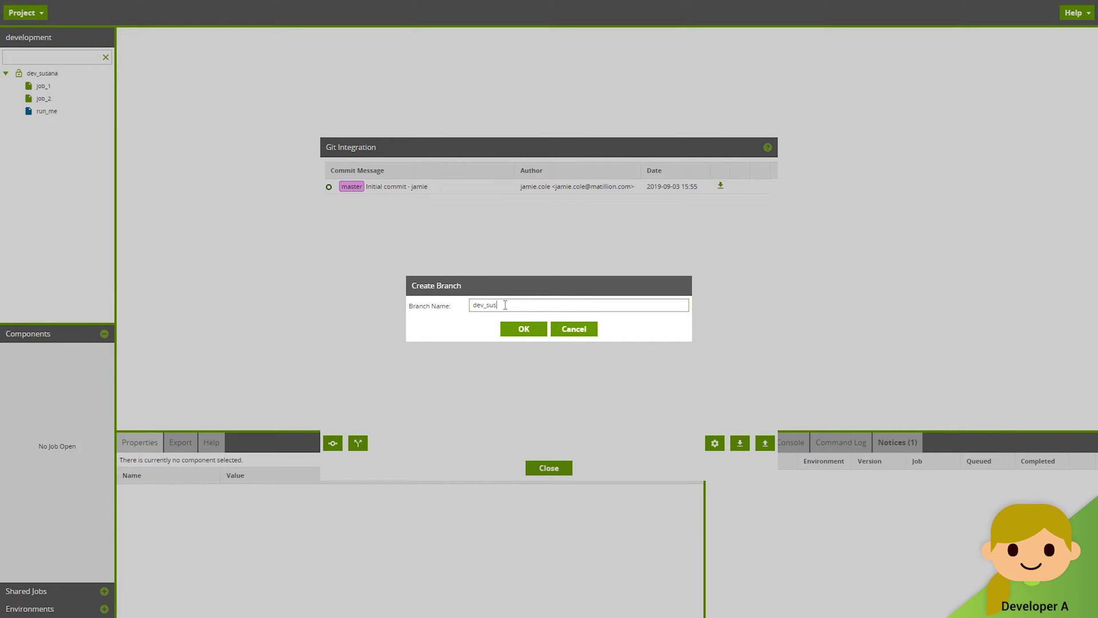
text(dev_susana_feature_1)
click(524, 329)
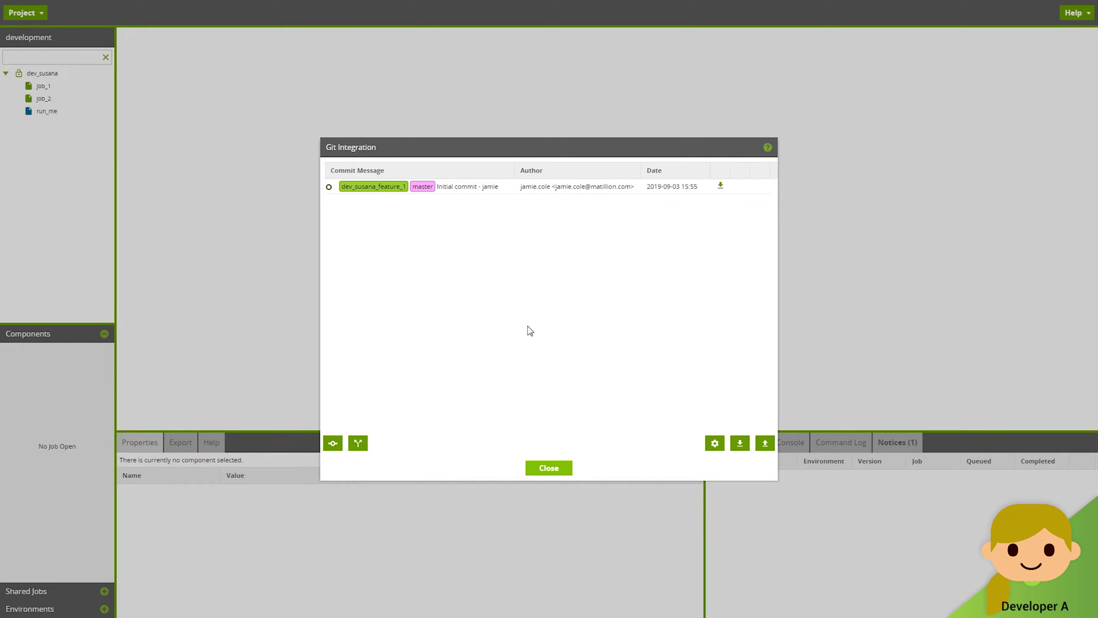
click(549, 466)
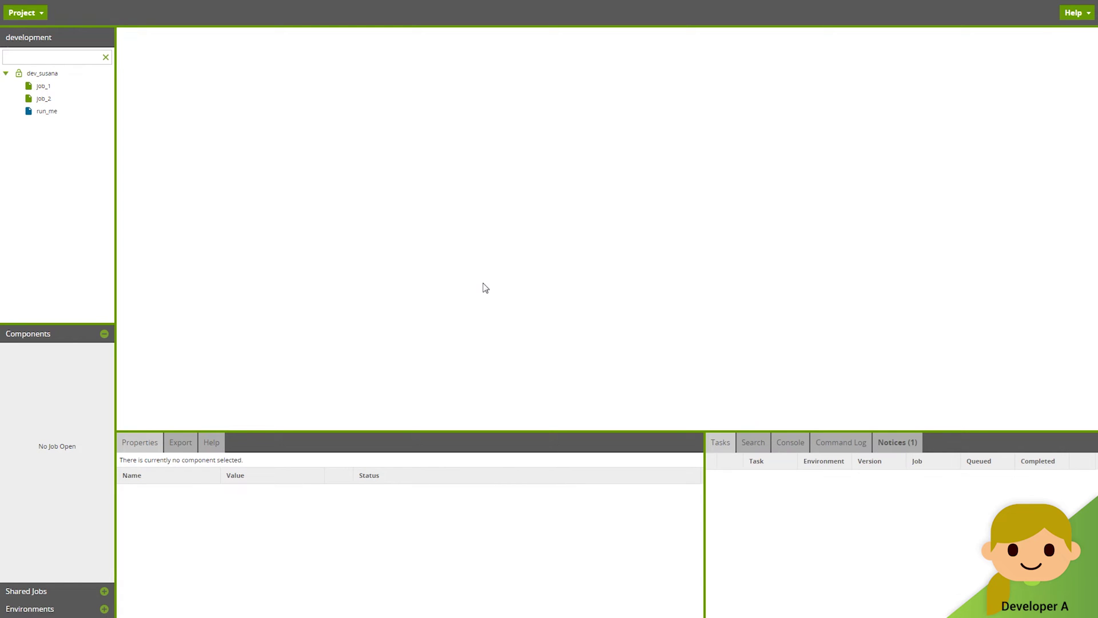
Step: Add a new transformation job named job_a to the version
right_click(51, 75)
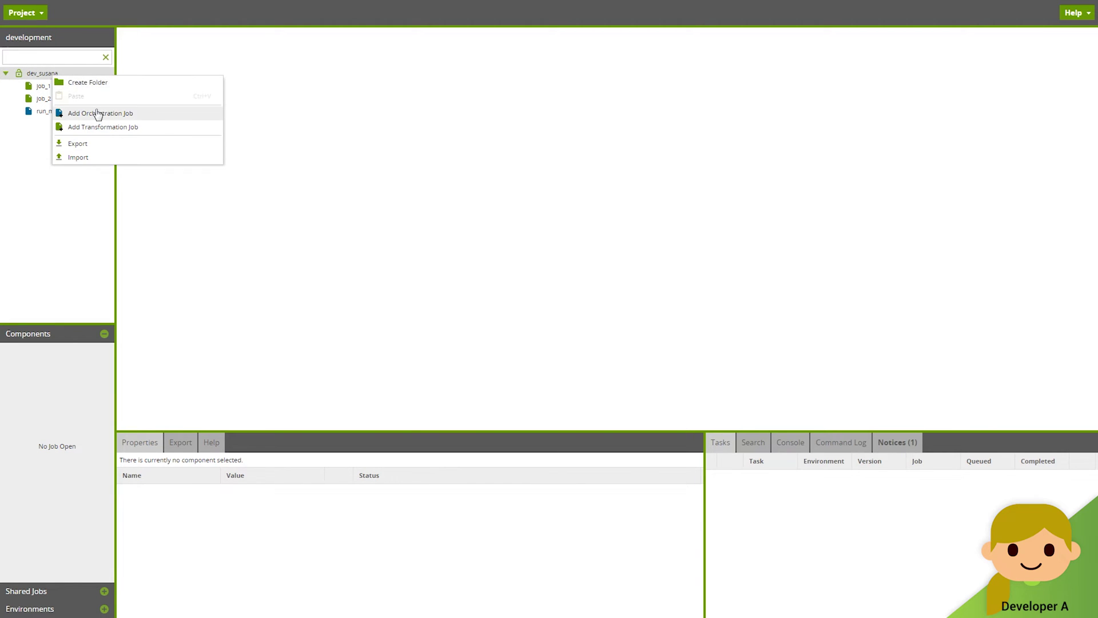
click(109, 127)
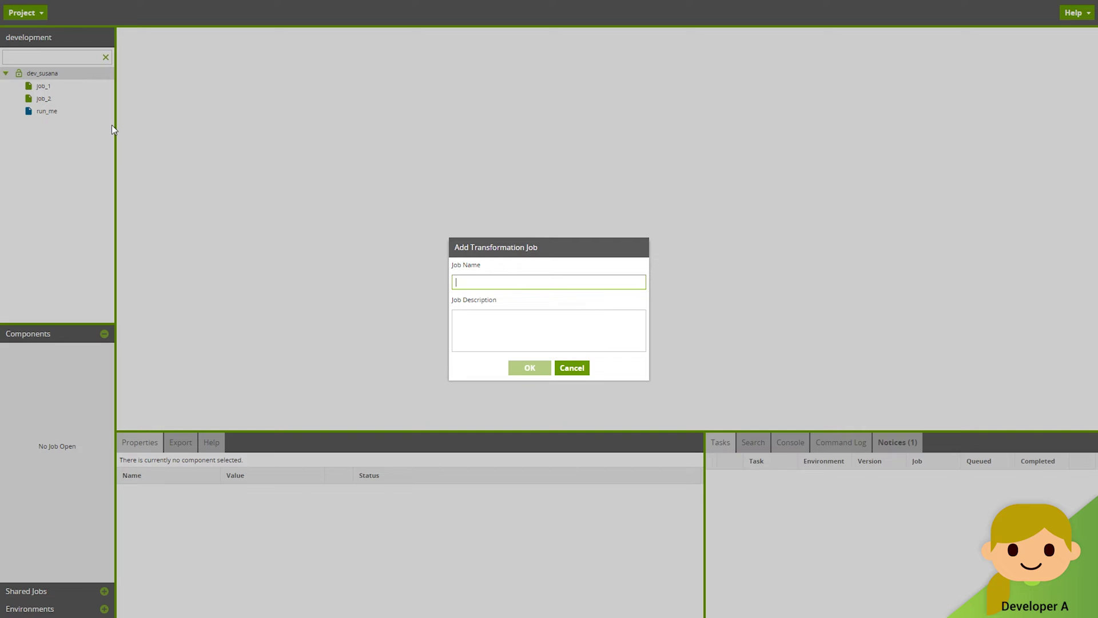
text(job_a)
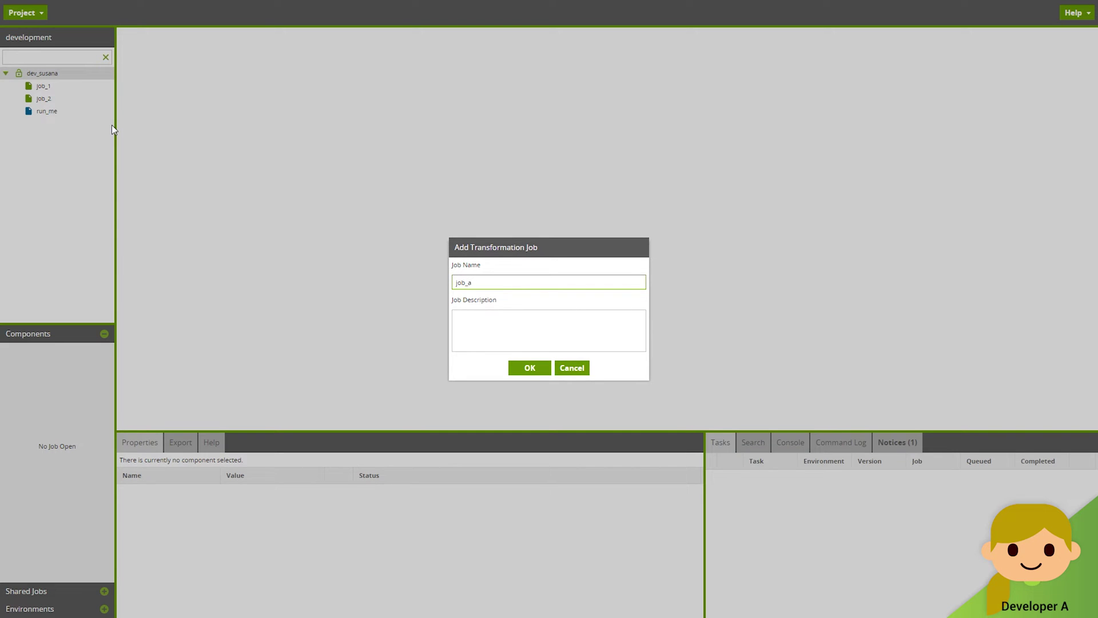
click(529, 368)
click(572, 338)
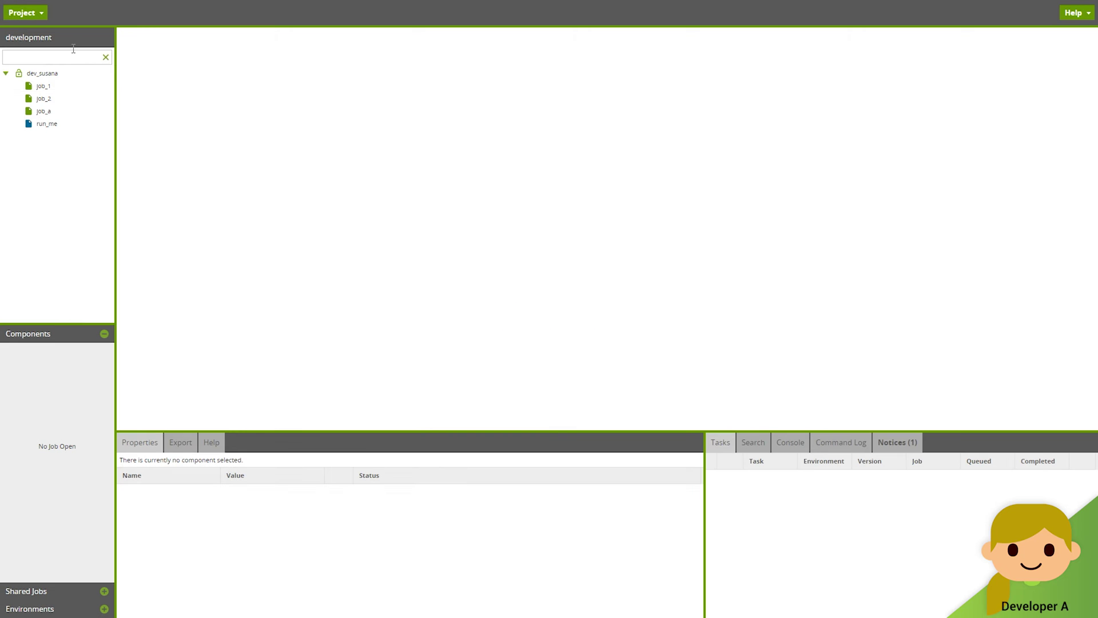
Step: Place job_a in the run_me orchestration job after job_2
double_click(68, 126)
drag(90, 112, 707, 193)
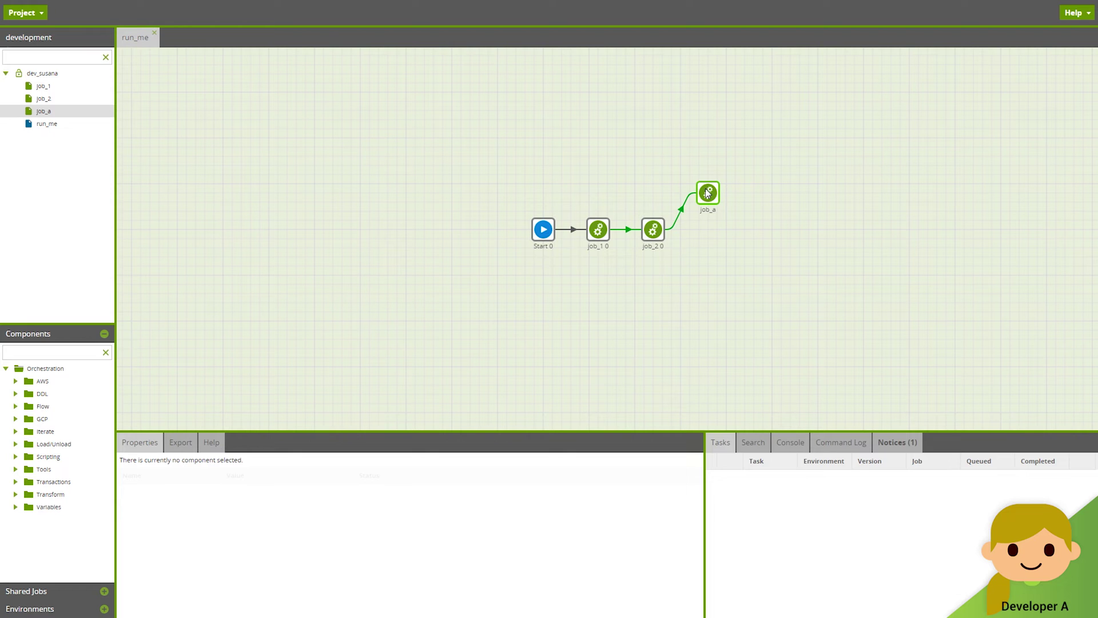
click(47, 14)
Step: Stage run_me, the version file and job_a with commit message 'Commit of feature 1'
click(86, 347)
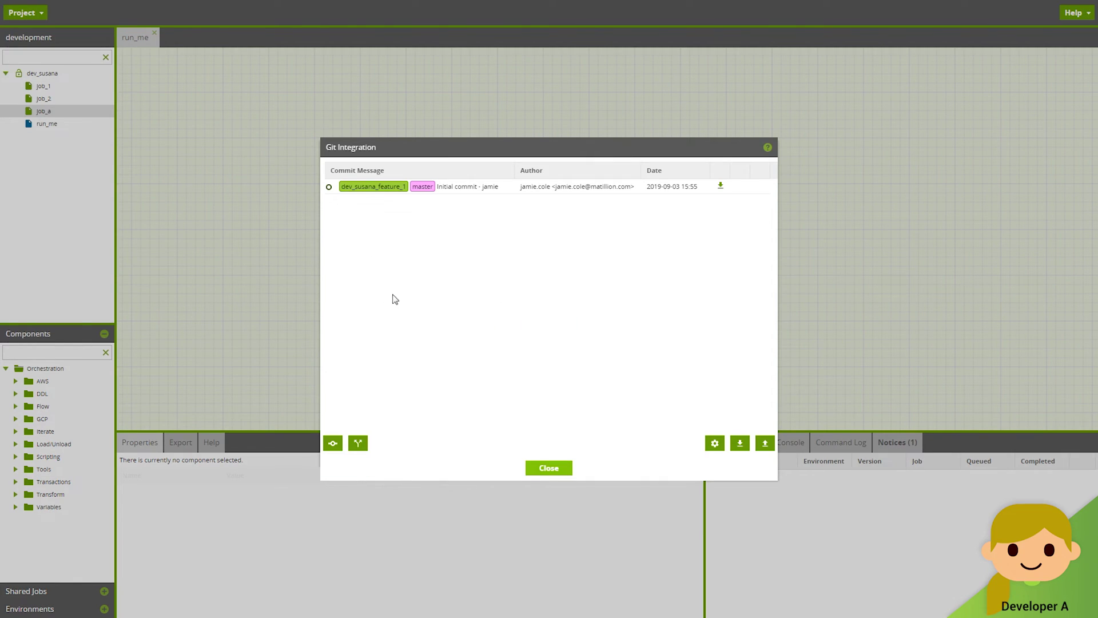
click(333, 443)
click(446, 226)
click(446, 241)
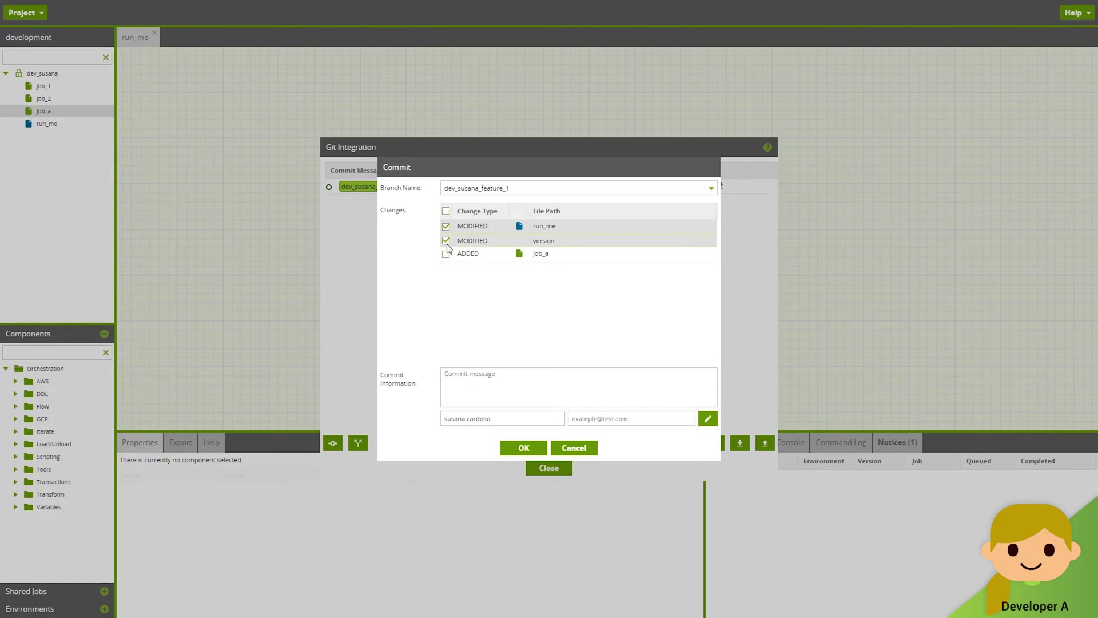
click(446, 253)
click(508, 395)
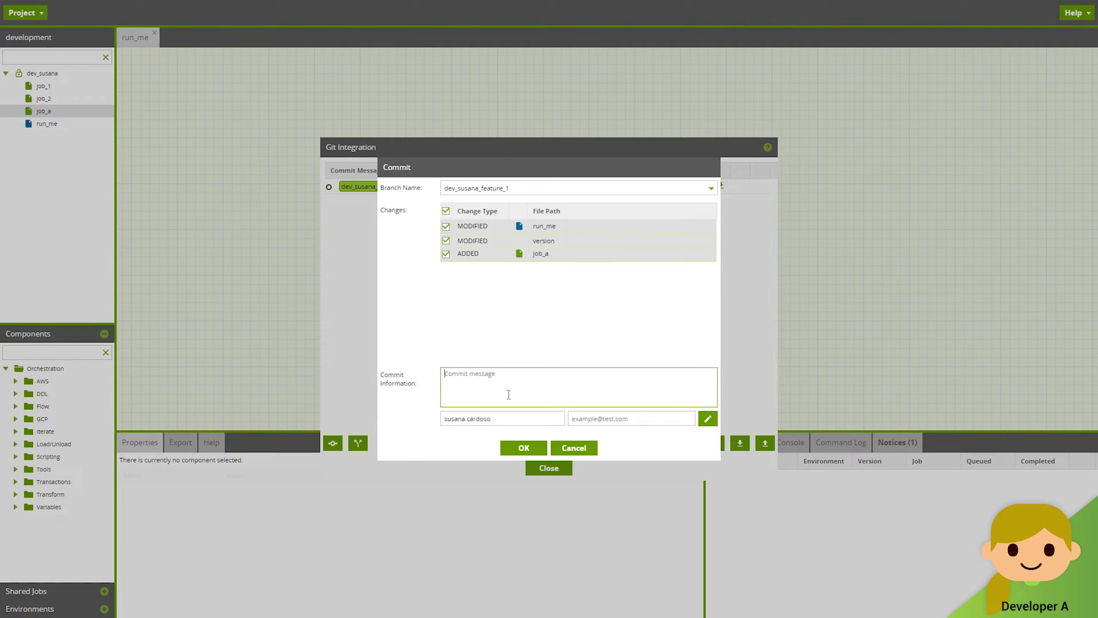
text(Commit of feature 1)
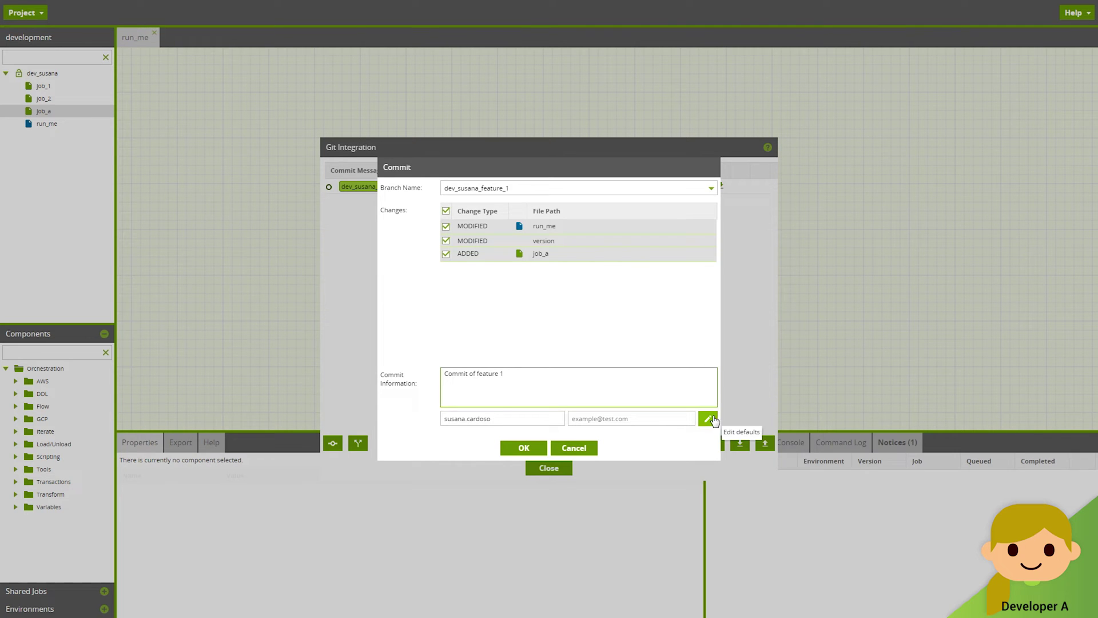
Step: Save the developer's default author email and commit the changes to the feature branch
click(708, 419)
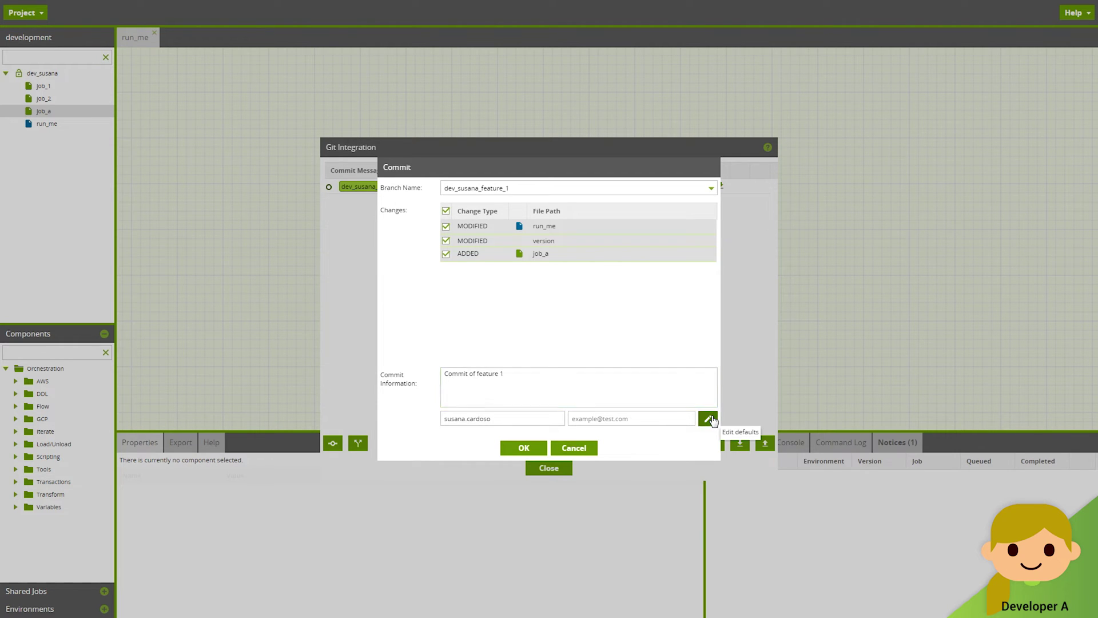
click(560, 294)
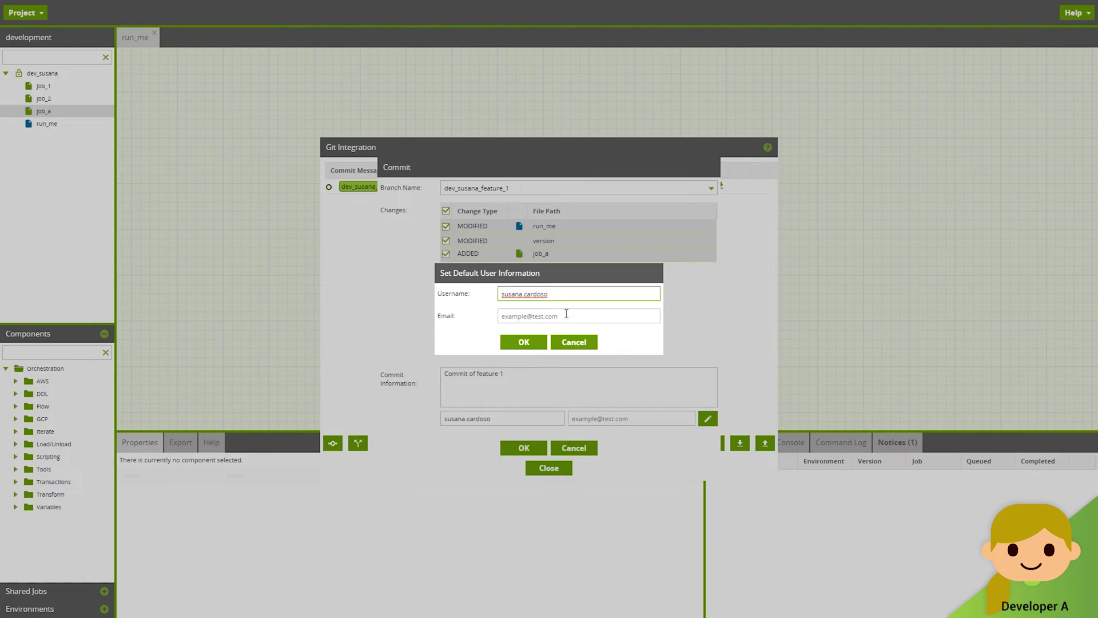
click(568, 315)
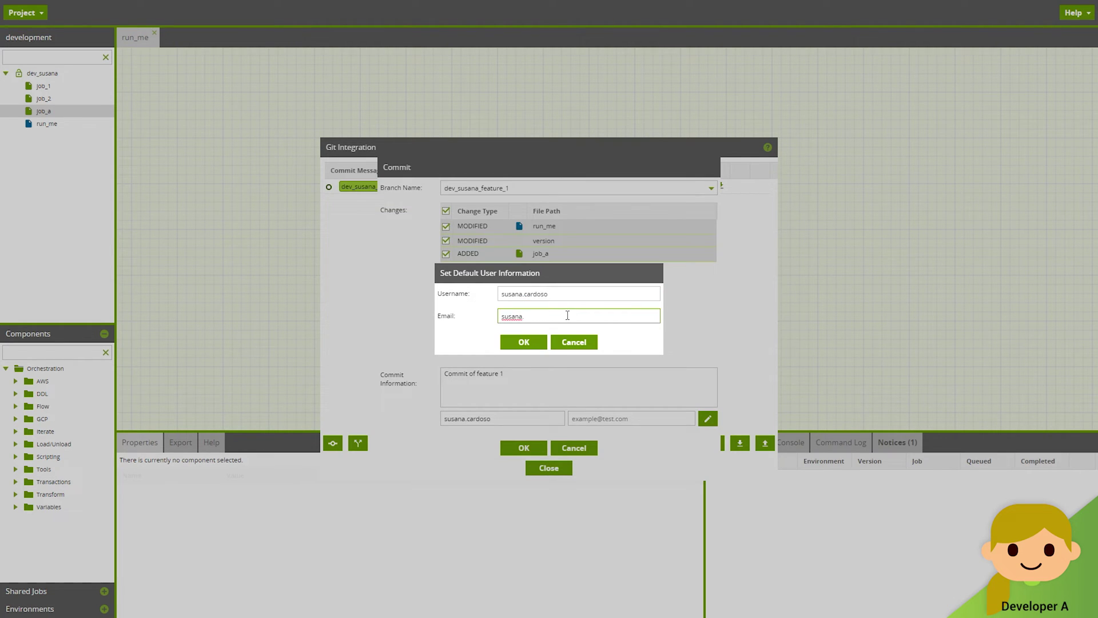
click(532, 342)
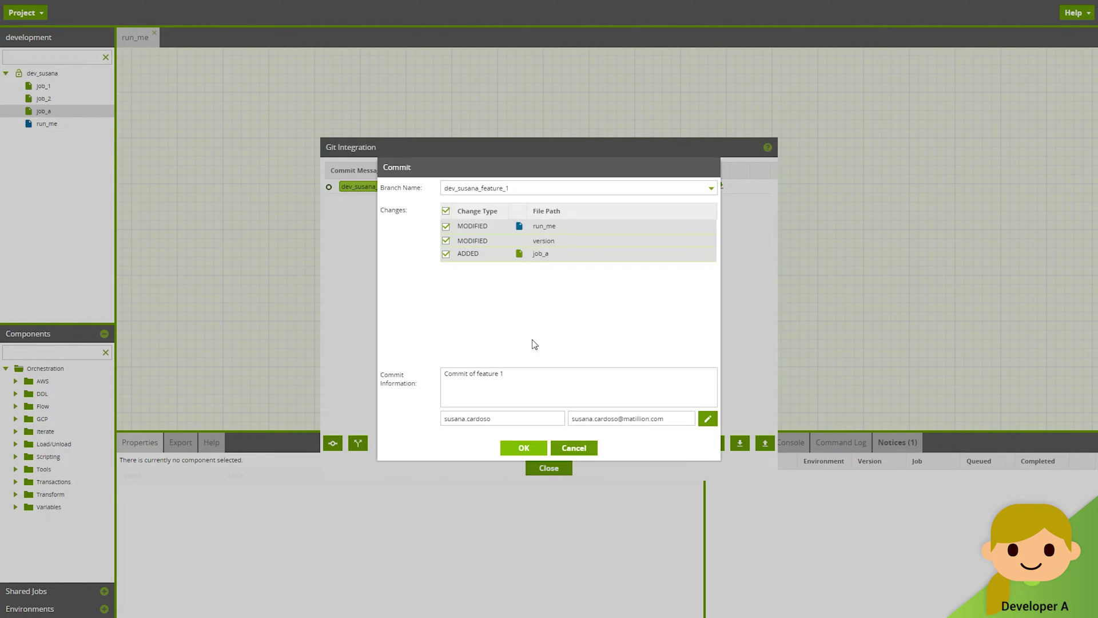
click(538, 448)
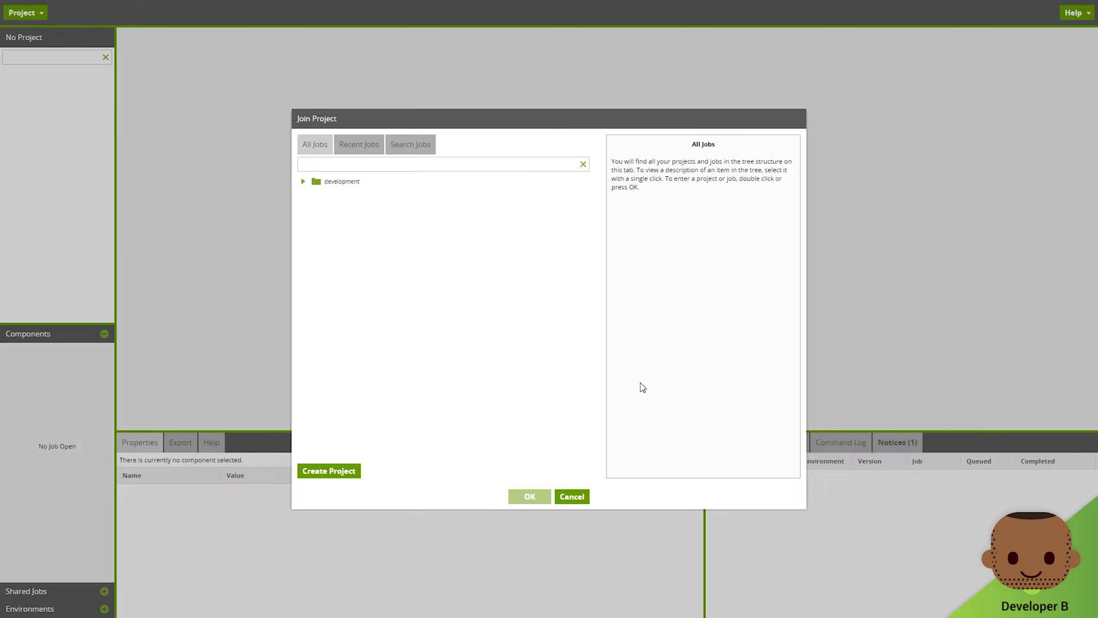
Step: Join the development project as the second developer
click(303, 182)
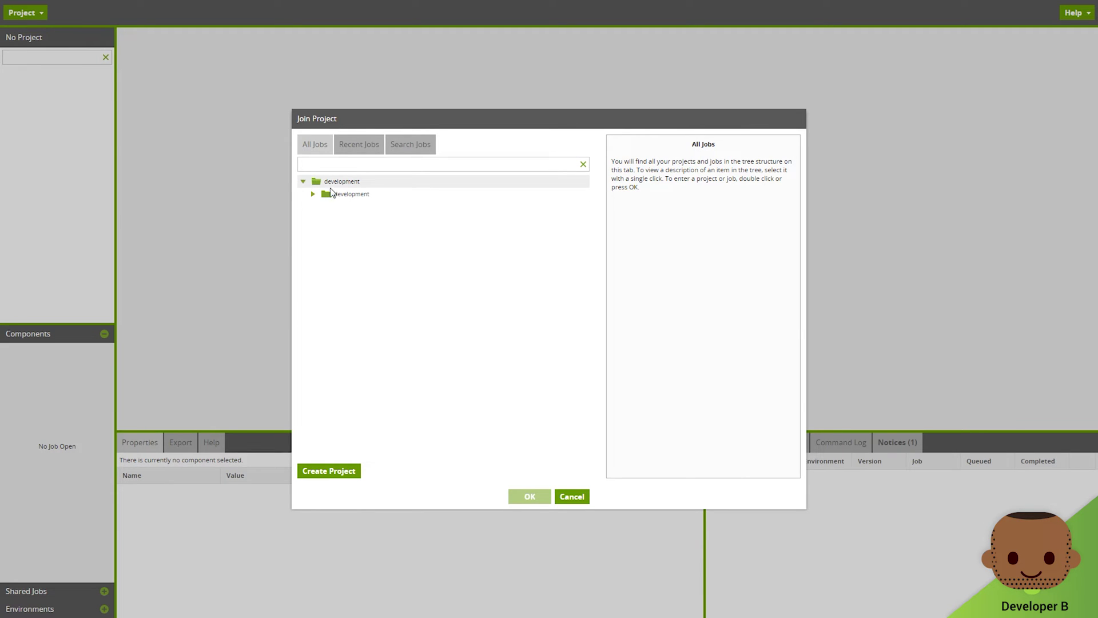
click(343, 194)
click(523, 496)
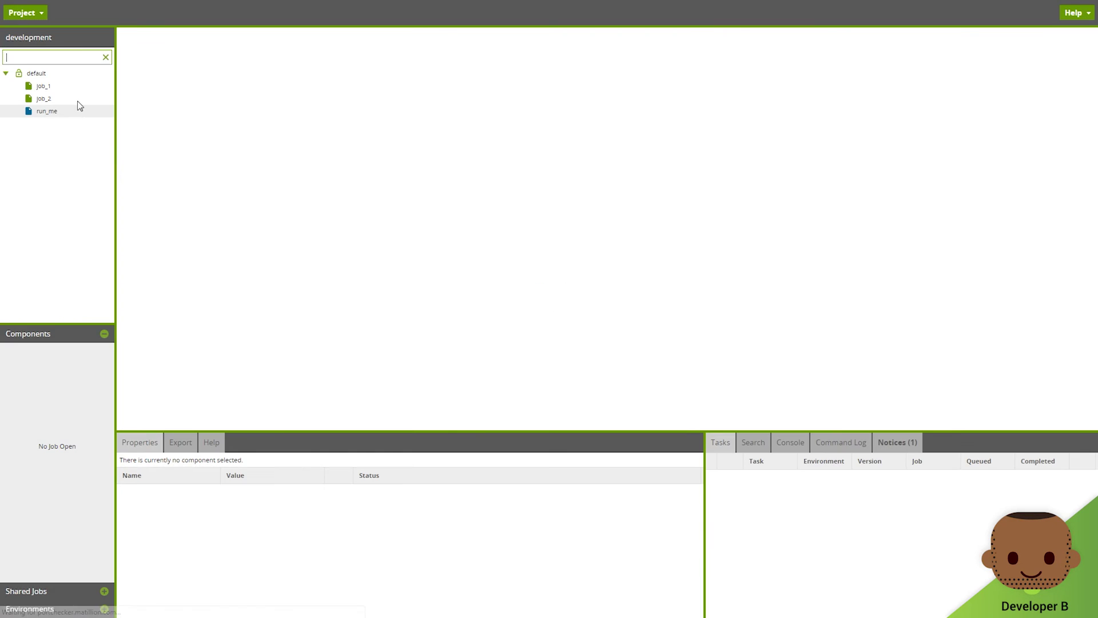
Step: Switch from the default version to the developer's personal version in Manage Versions
click(38, 20)
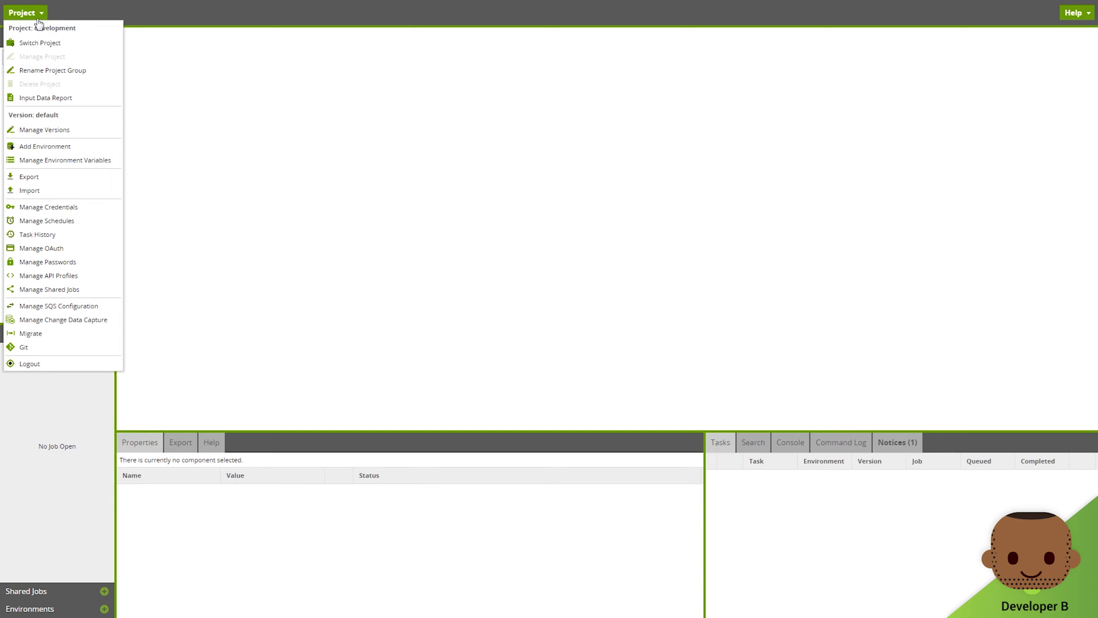
click(65, 134)
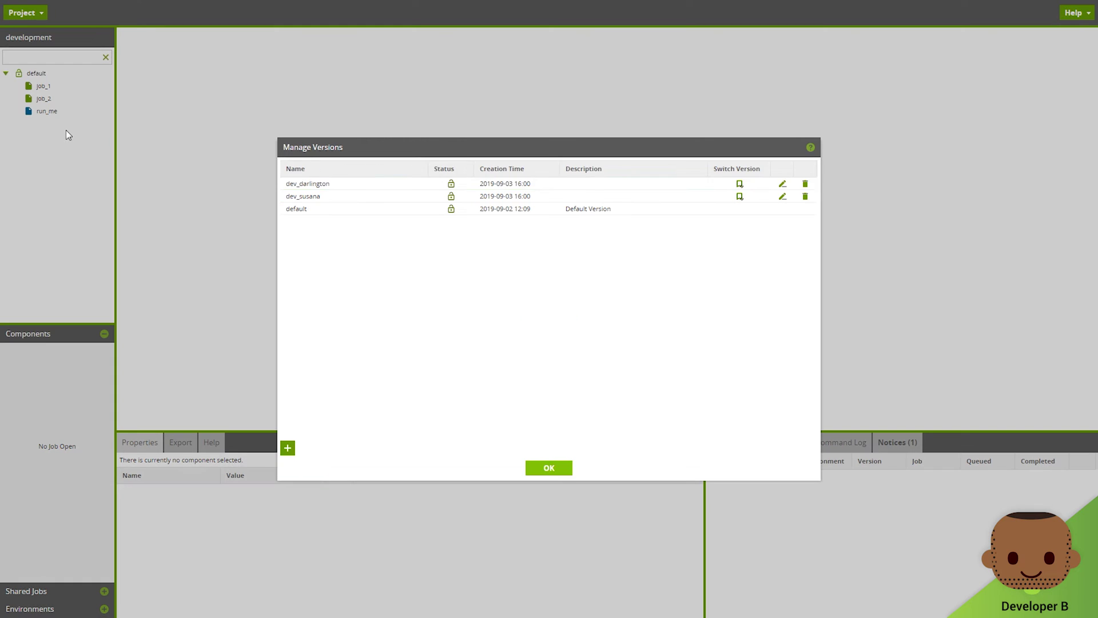
click(742, 186)
click(543, 331)
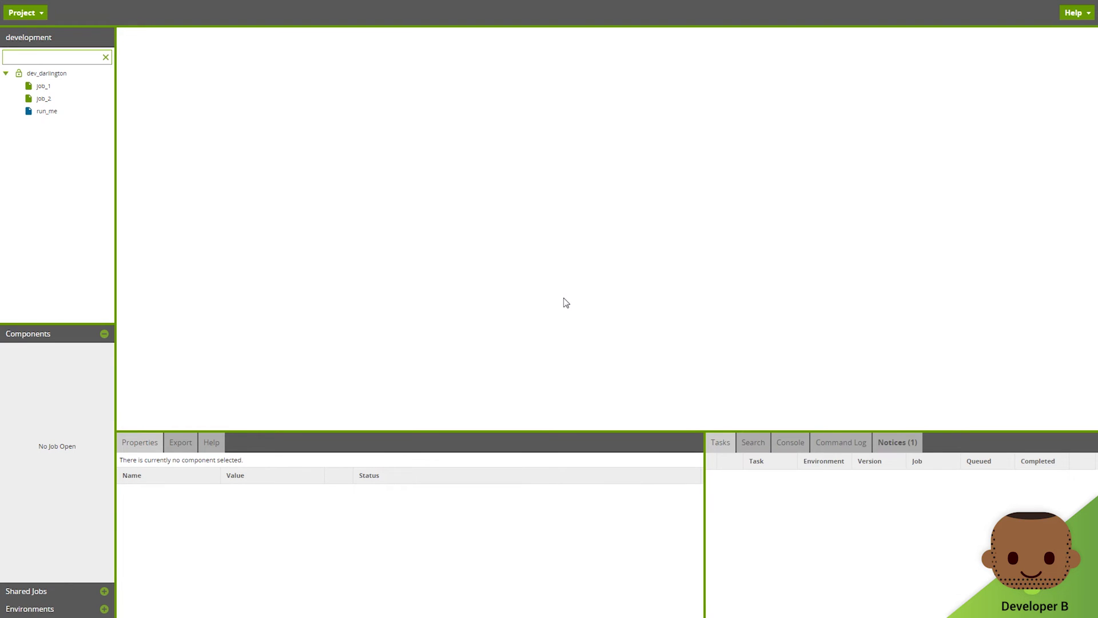
click(41, 14)
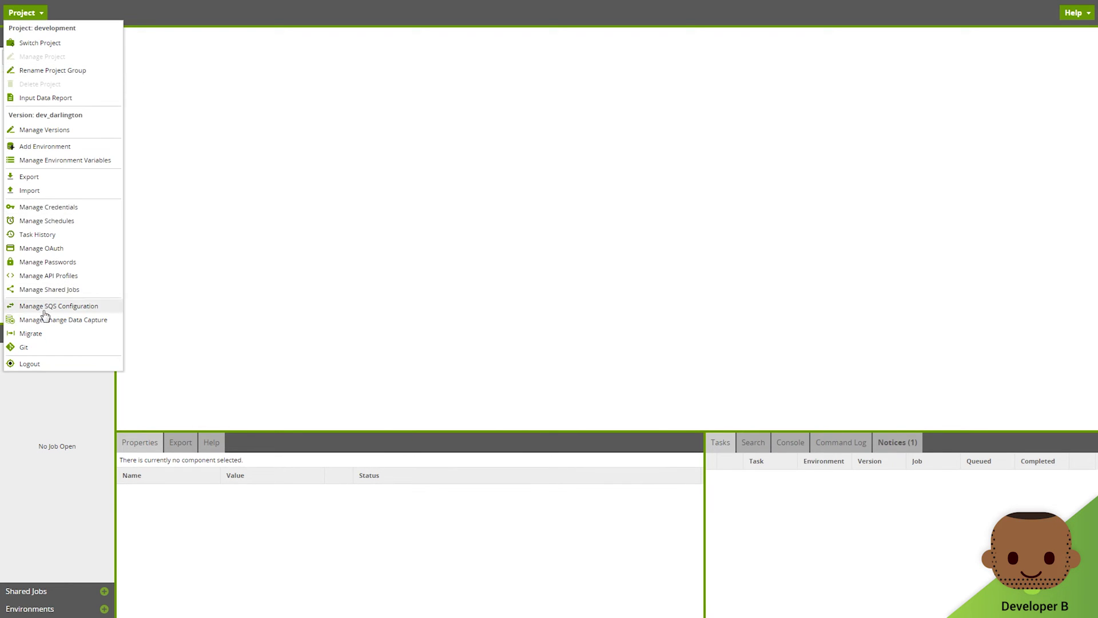
Step: Create the second developer's feature_1 Git branch on the initial master commit, then close Git Integration
click(50, 349)
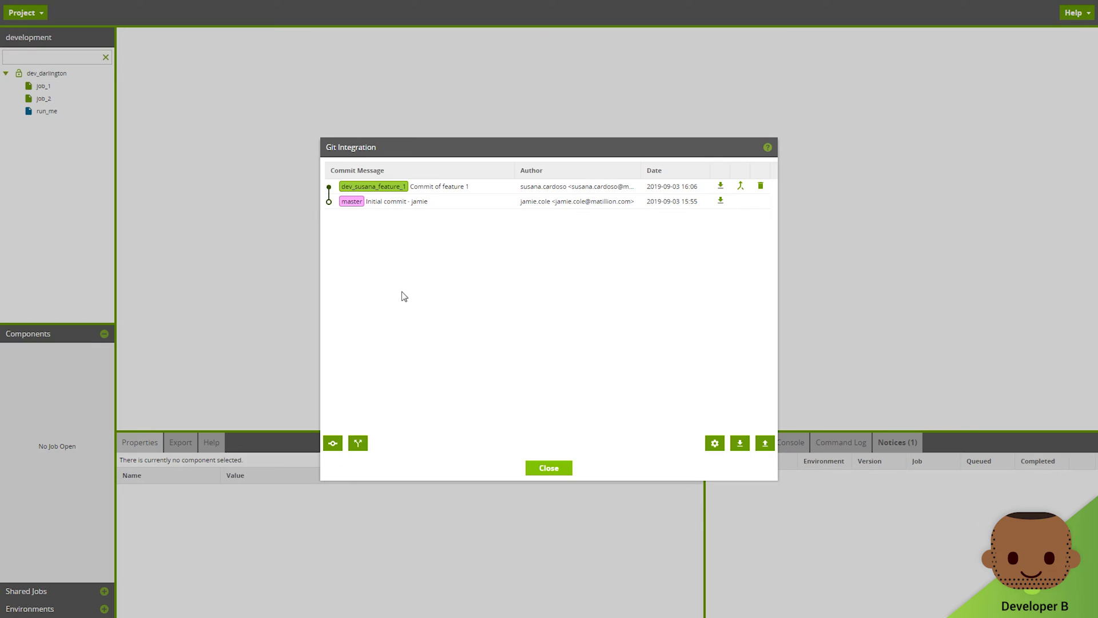
click(358, 443)
click(524, 305)
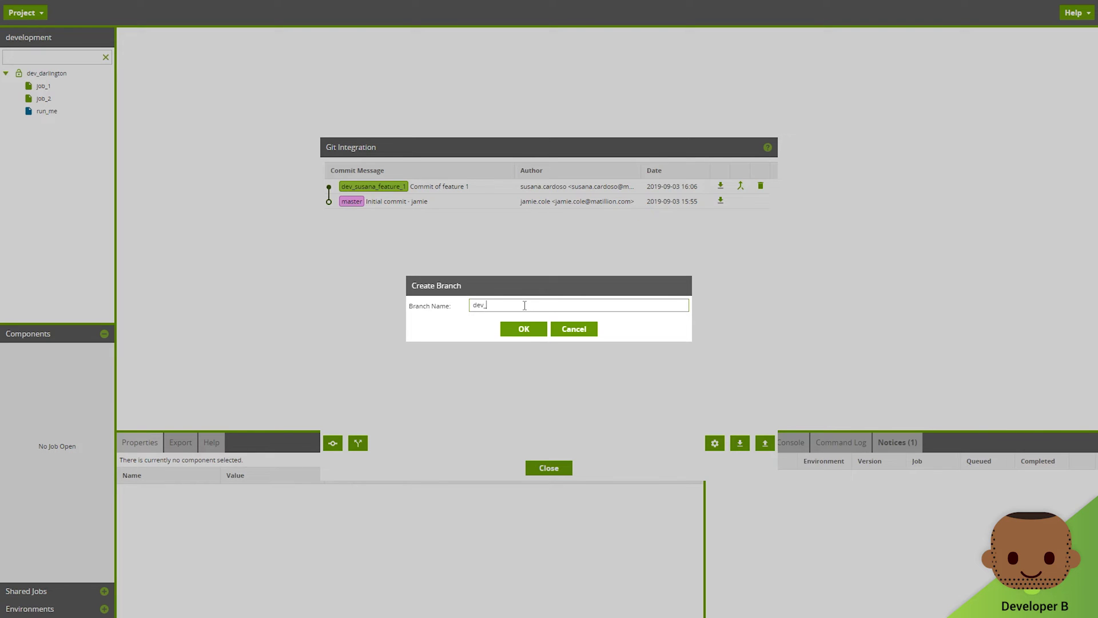
text(dev_darlington_feature_1)
click(527, 328)
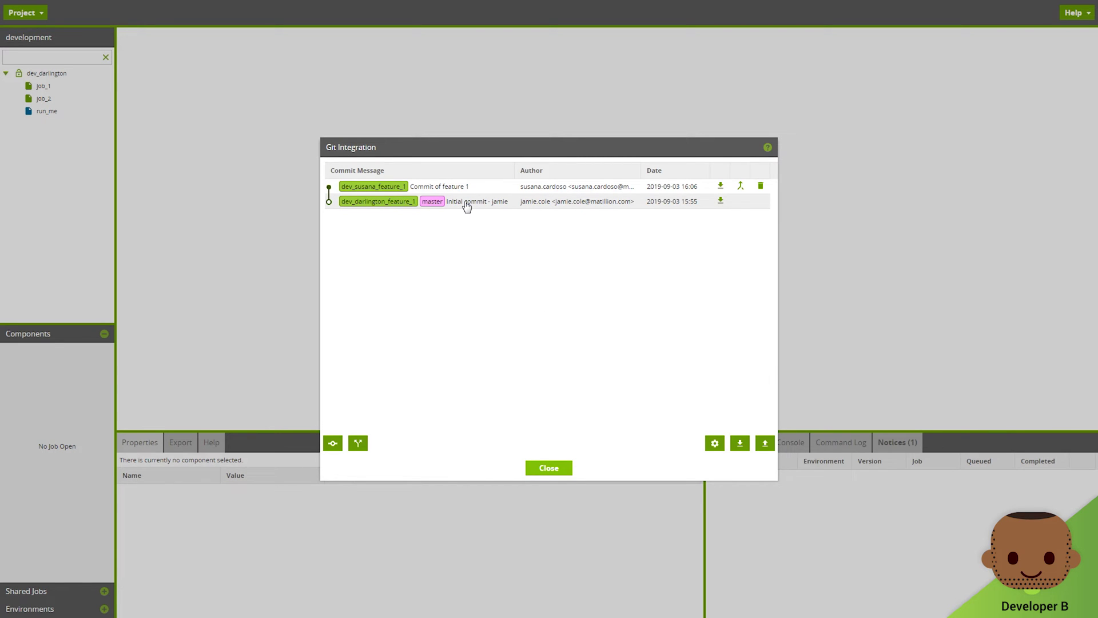
click(540, 470)
Step: Add a new transformation job named job_b, staying on the current view
right_click(62, 74)
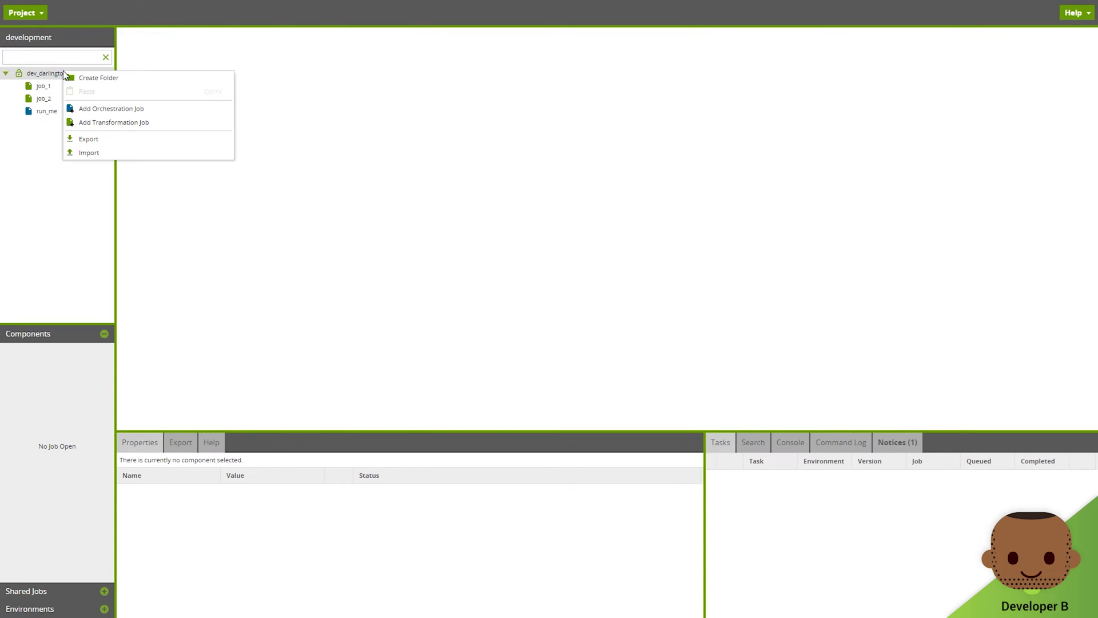
click(112, 122)
text(job_b)
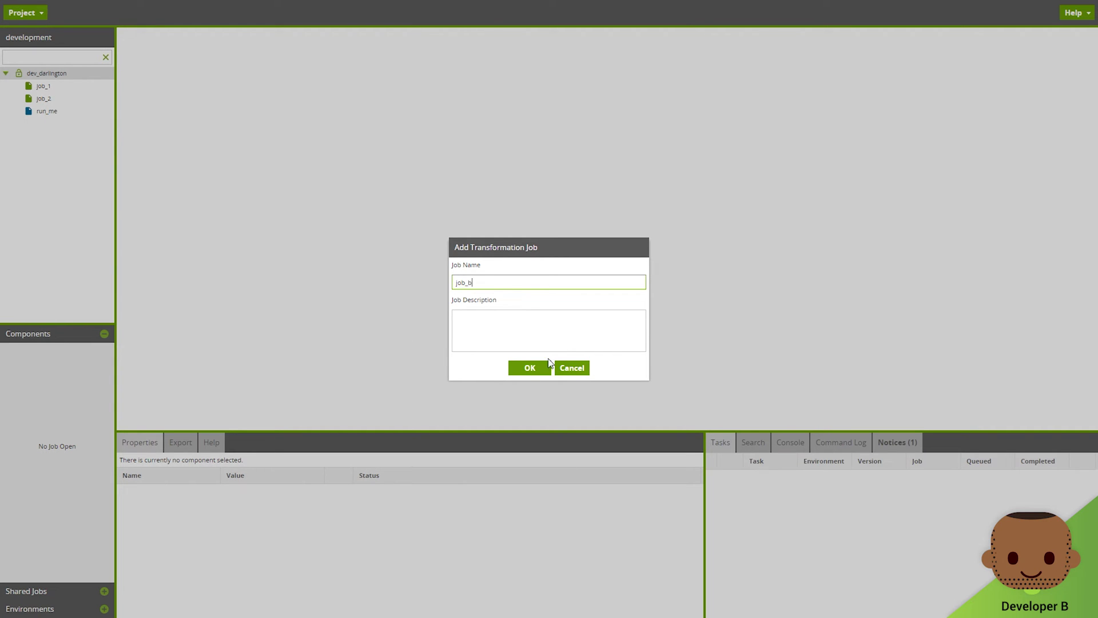
click(530, 368)
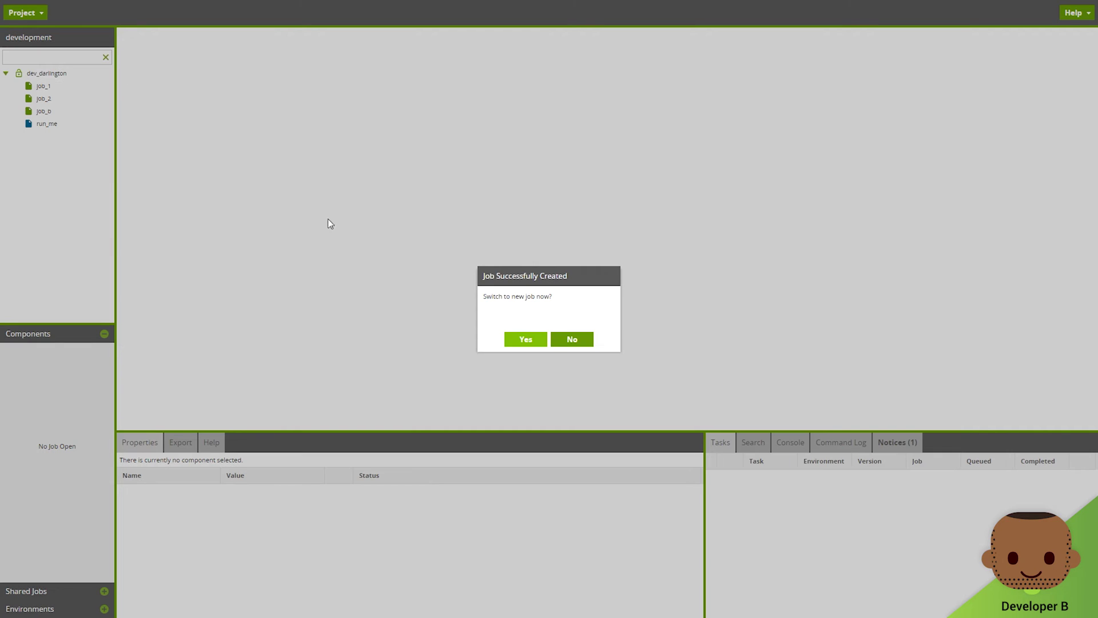
click(570, 340)
Step: Place job_b in the run_me orchestration job after job_2
double_click(45, 124)
drag(44, 111, 165, 143)
drag(709, 271, 708, 271)
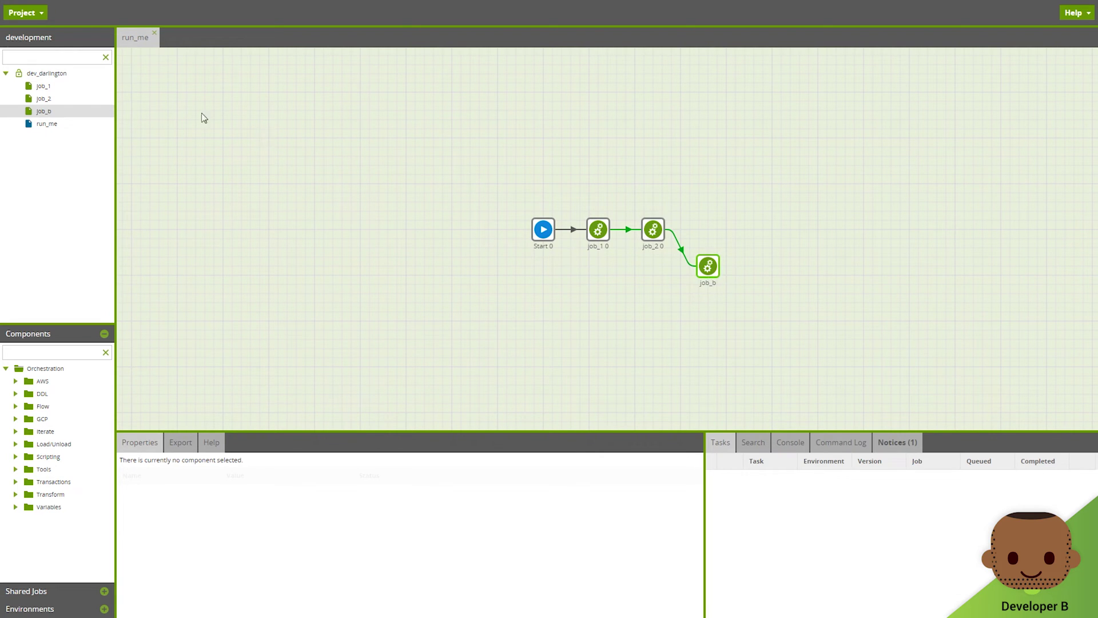
Step: Stage run_me, version and job_b for the developer's feature branch with a commit message naming the developer
click(29, 19)
click(40, 345)
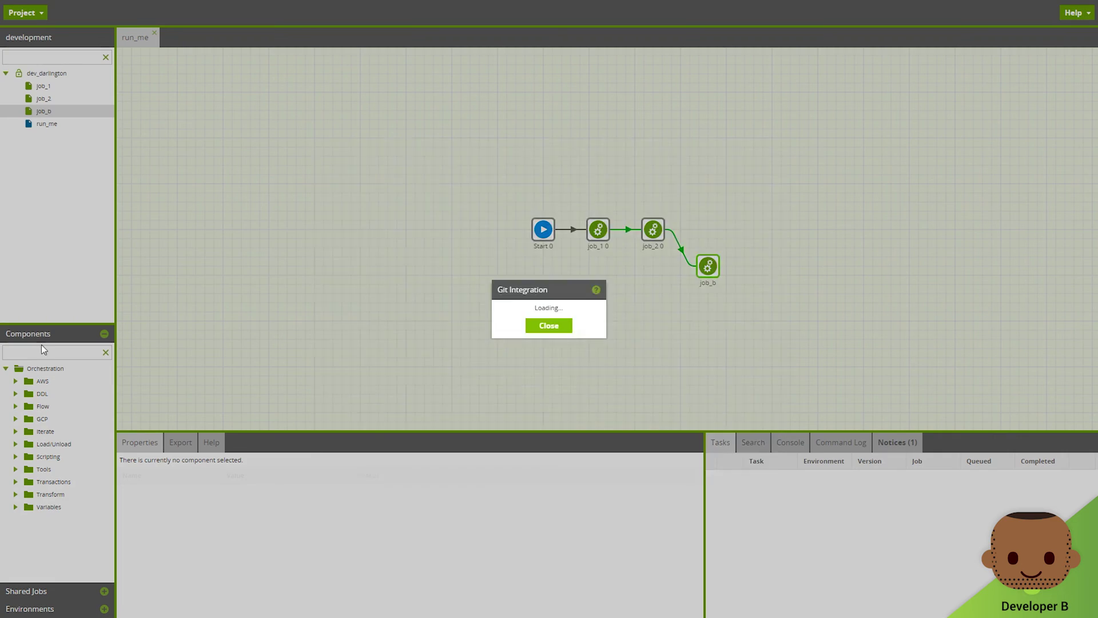
click(333, 443)
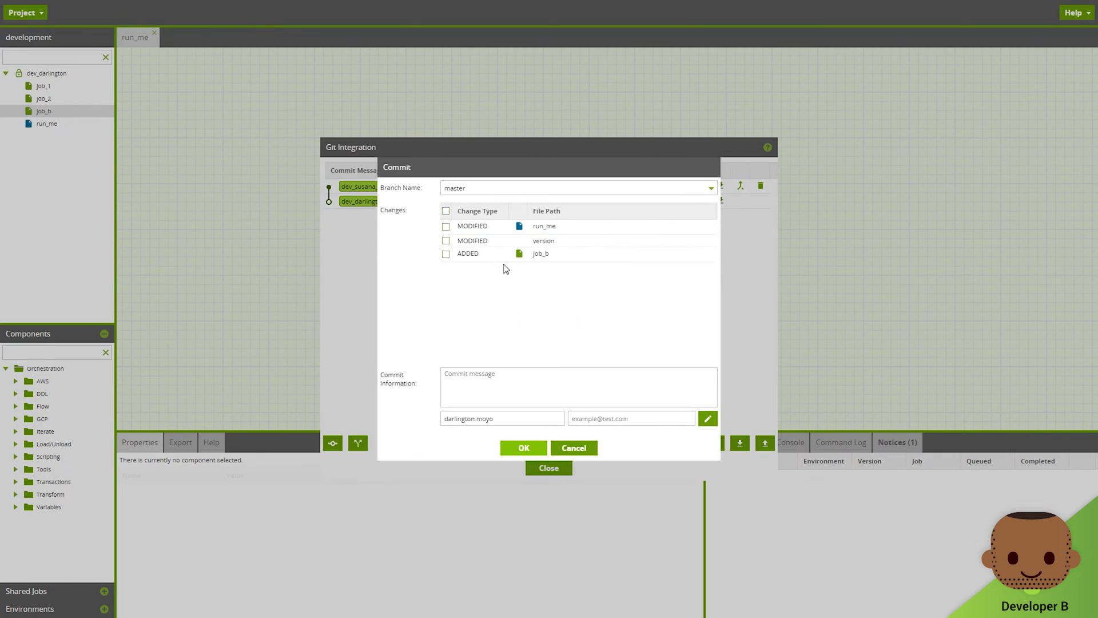
click(490, 188)
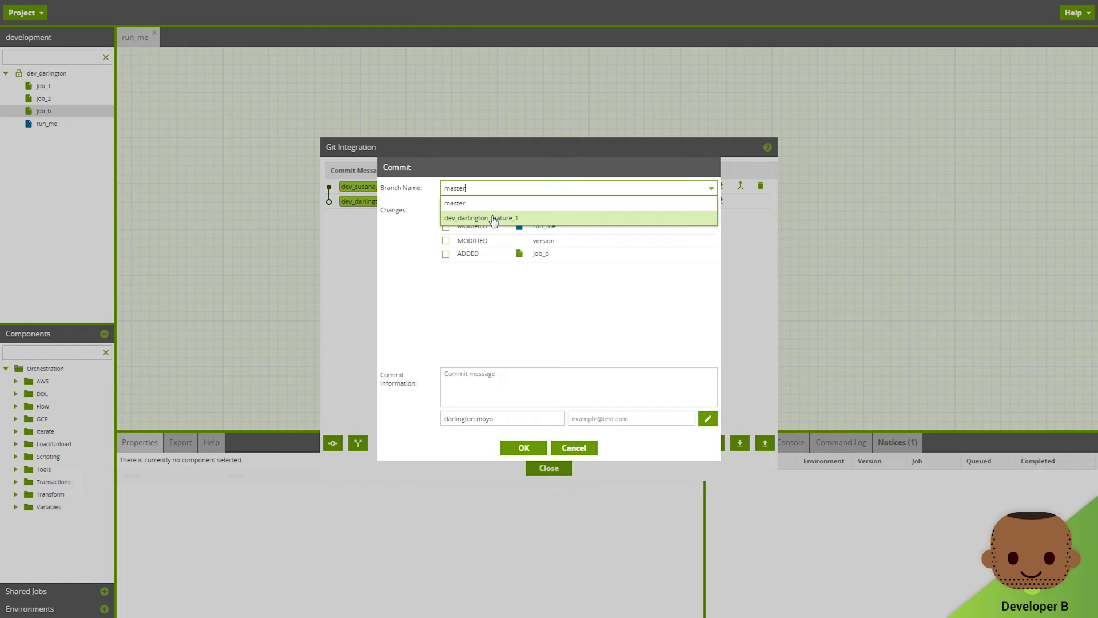
click(493, 218)
click(446, 226)
click(446, 240)
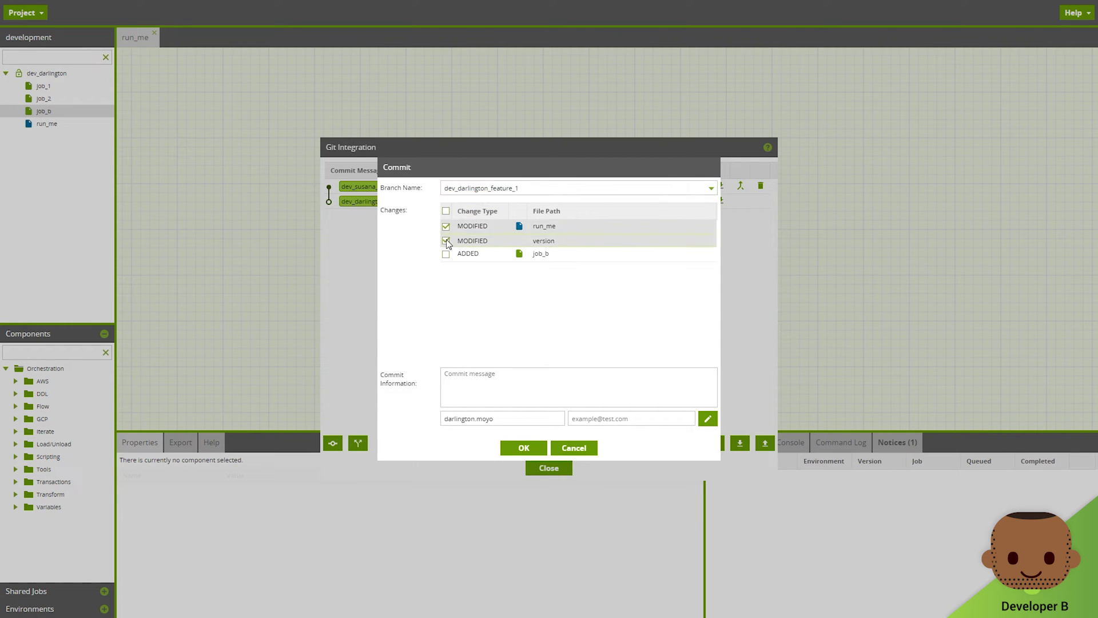
click(446, 254)
click(476, 397)
text(D)
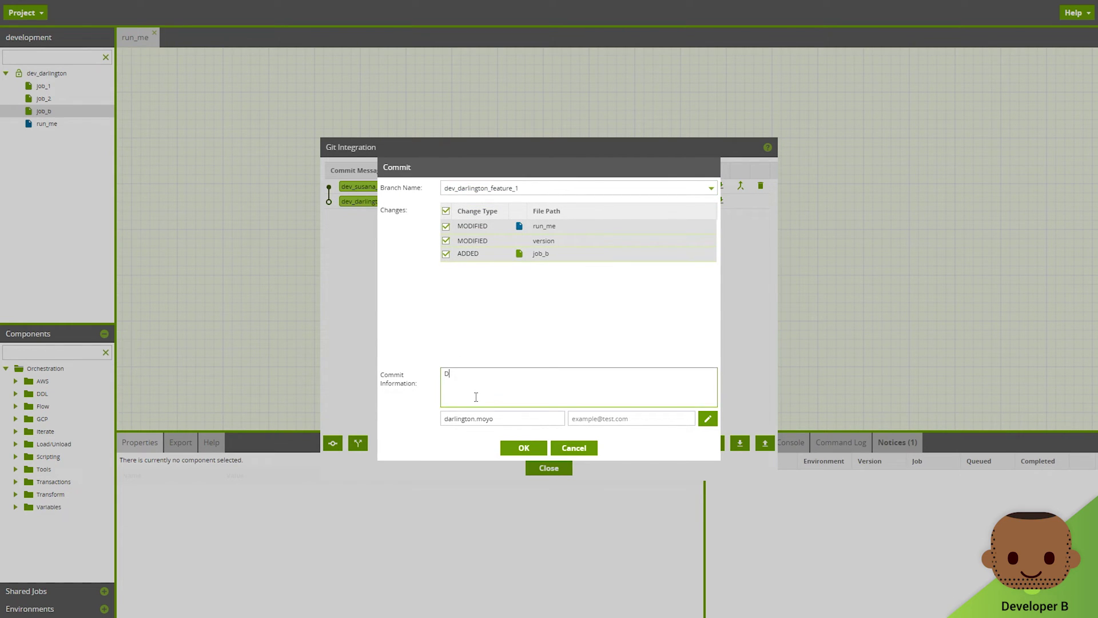
text(arlington's commit)
Step: Save the developer's default author email, commit to the feature branch, and close Git Integration
click(708, 418)
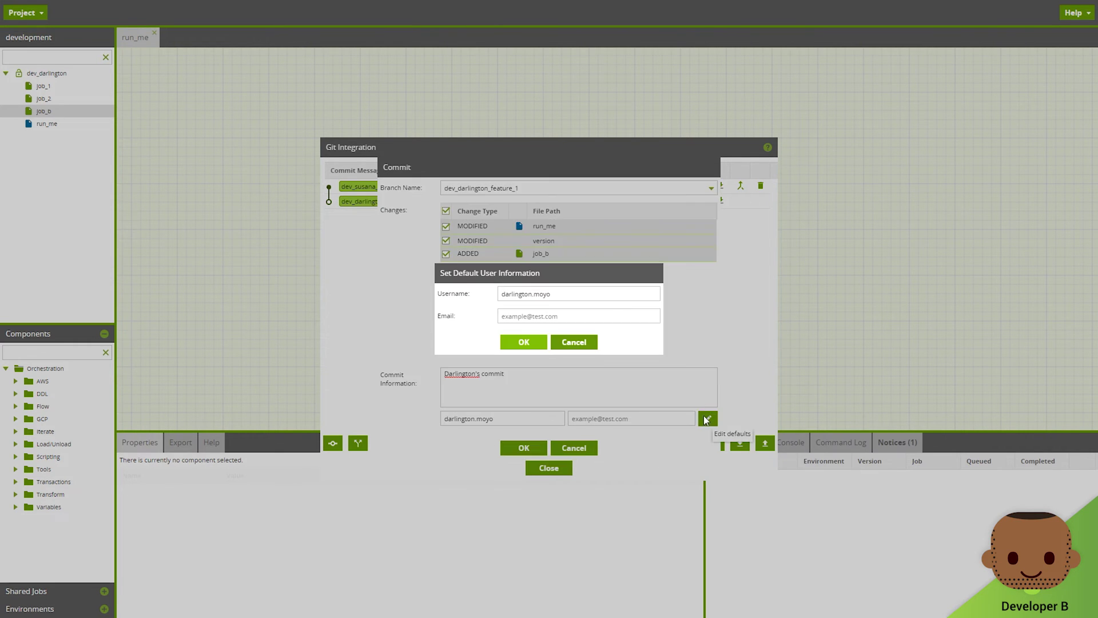
click(588, 316)
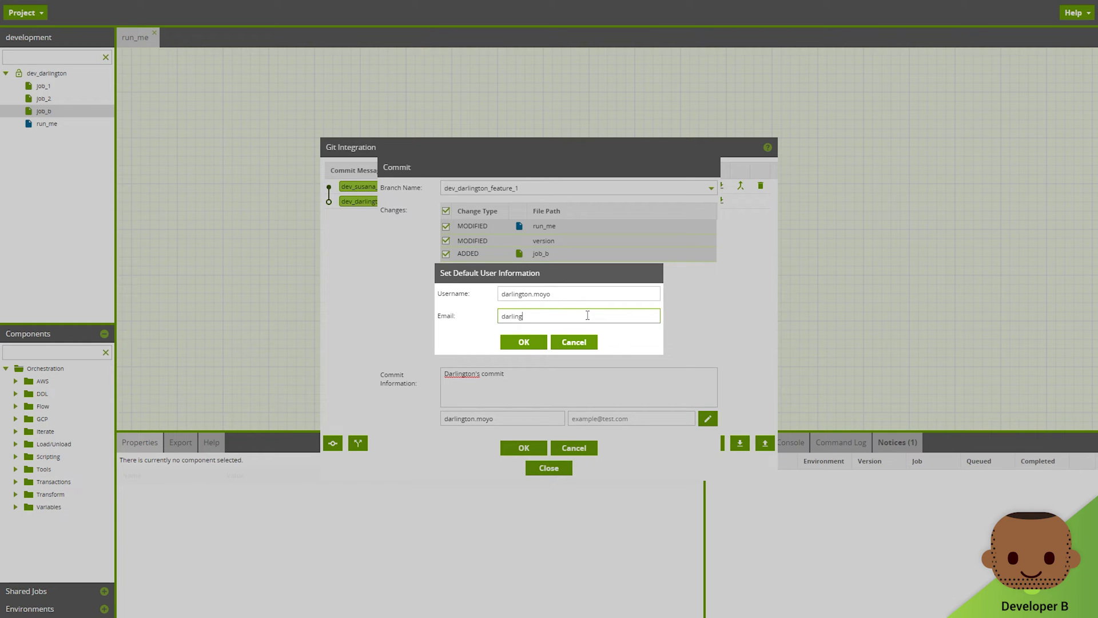
click(536, 343)
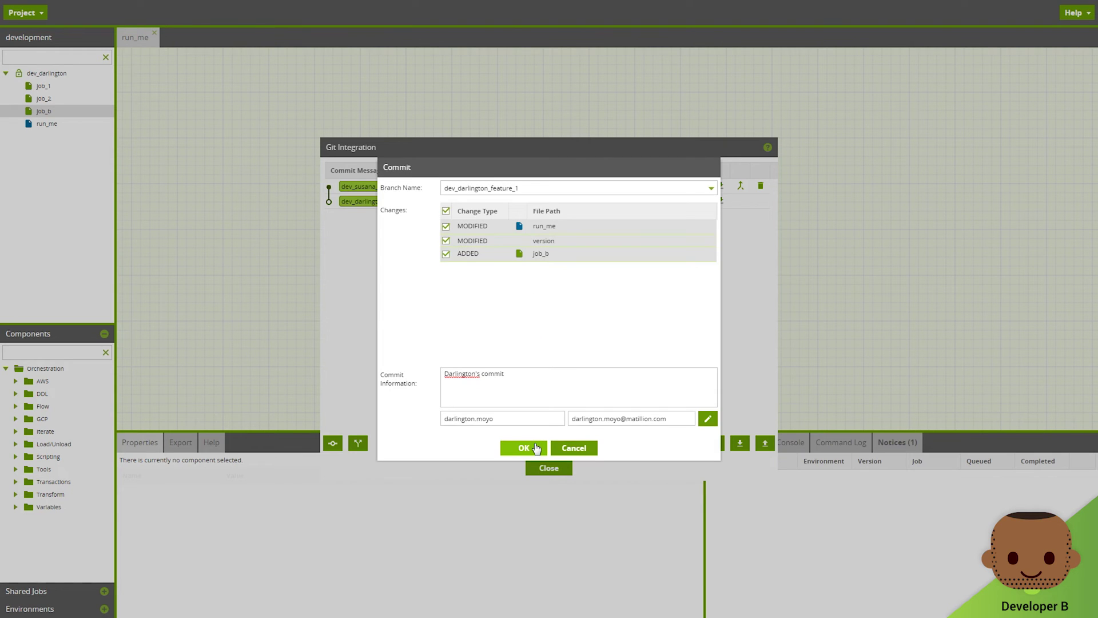
click(523, 448)
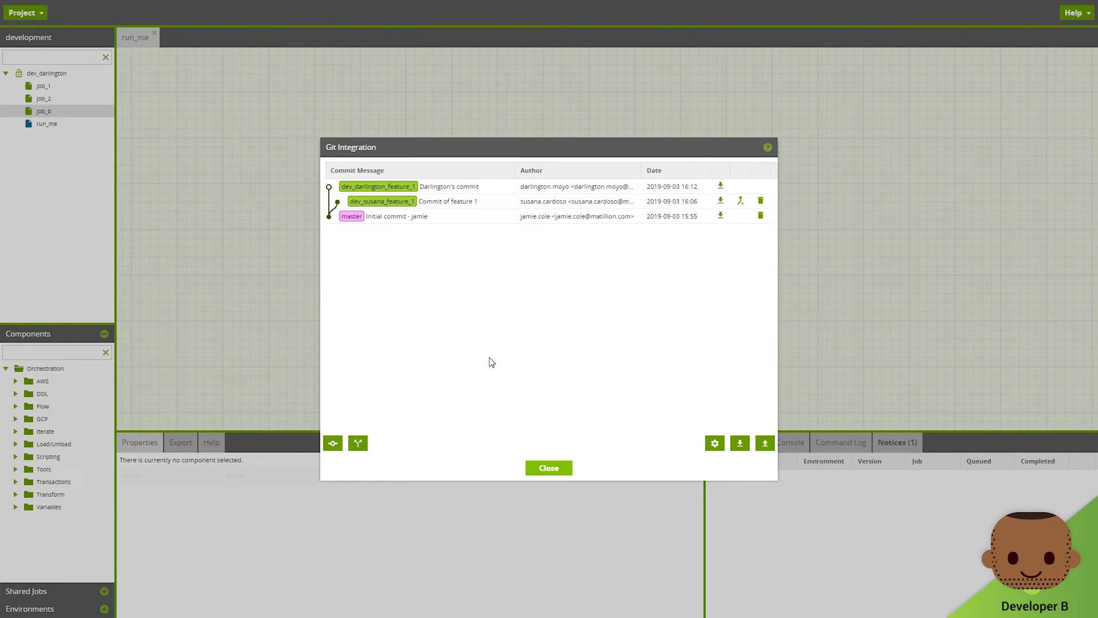
click(546, 469)
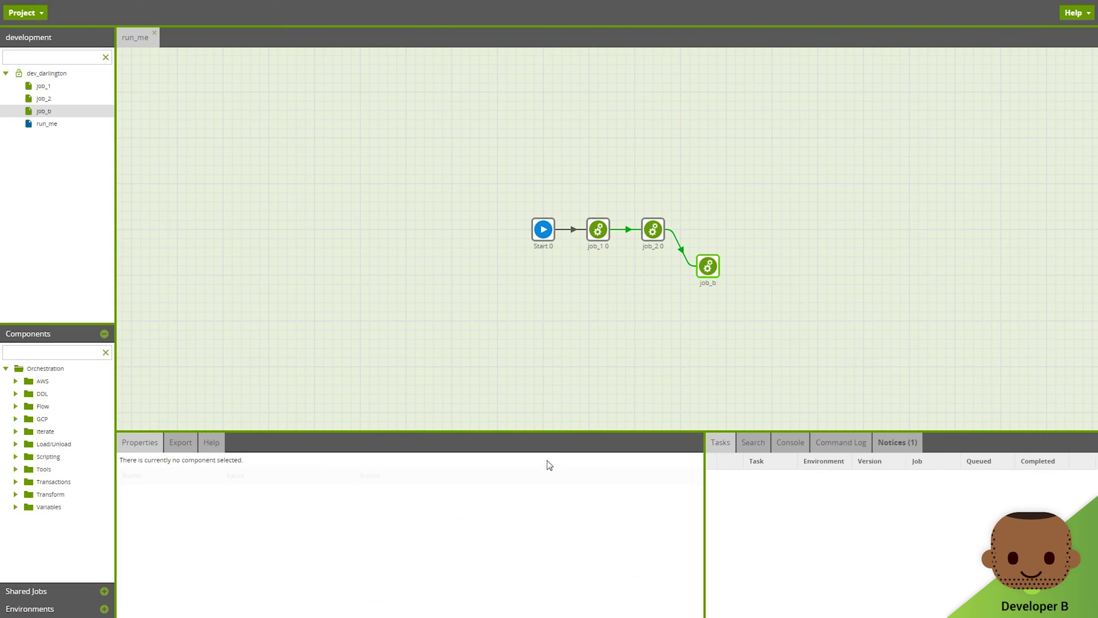
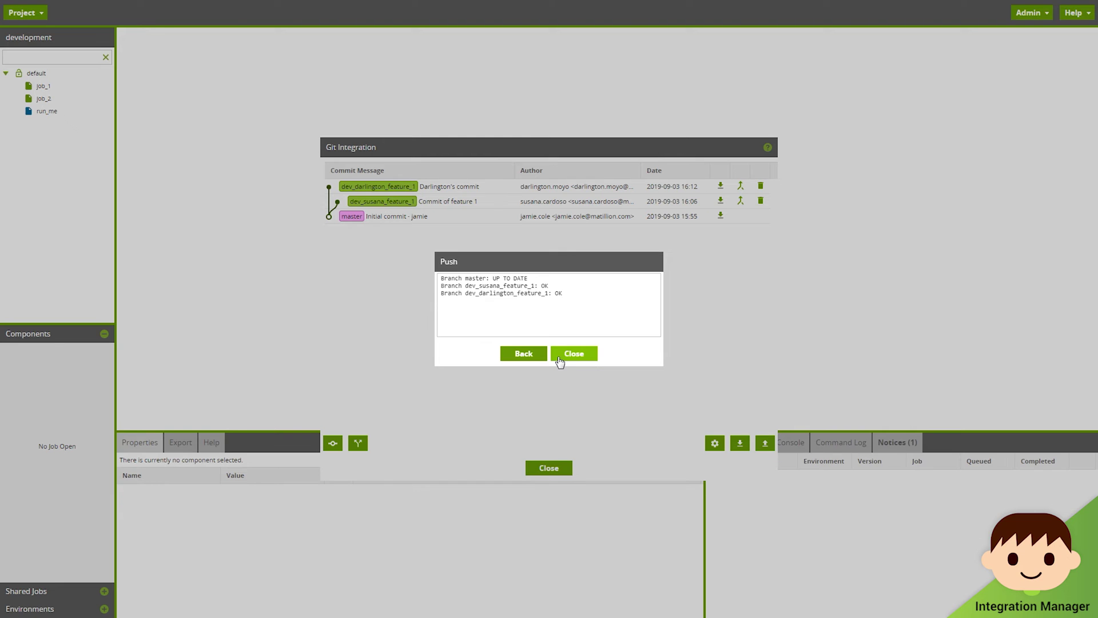
Step: Close the push results and Git Integration windows, then switch to the production project
click(559, 359)
click(557, 469)
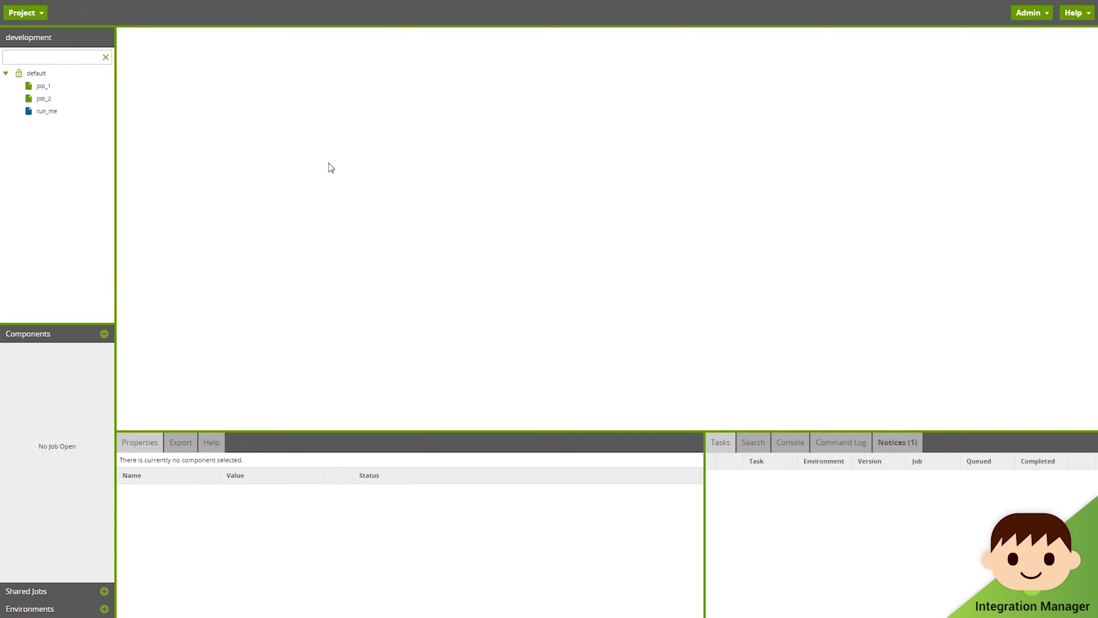
click(23, 14)
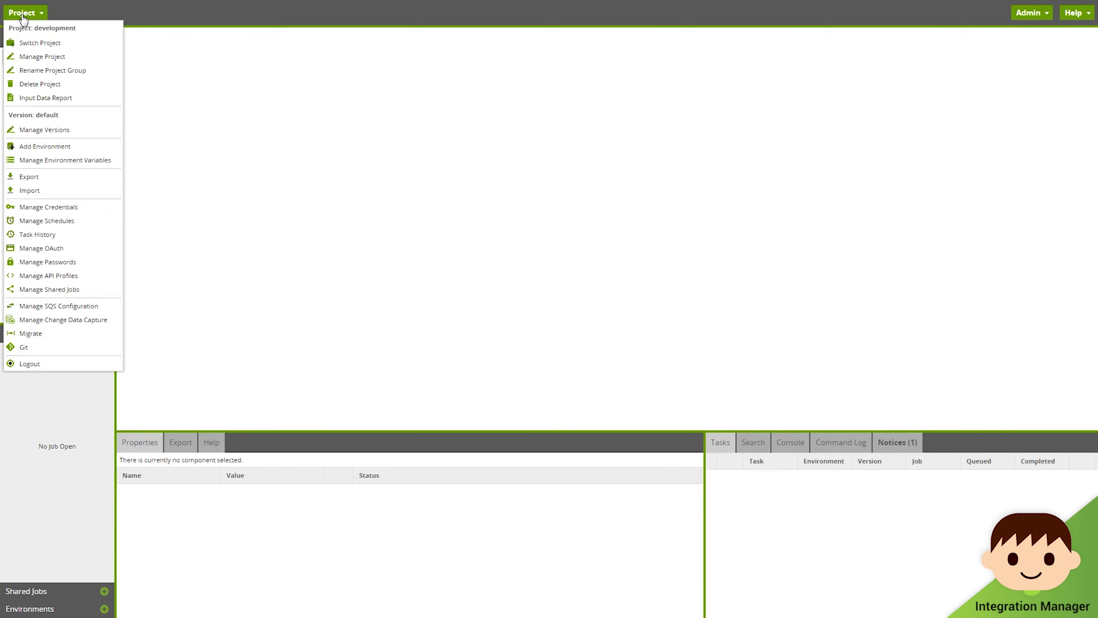
click(47, 47)
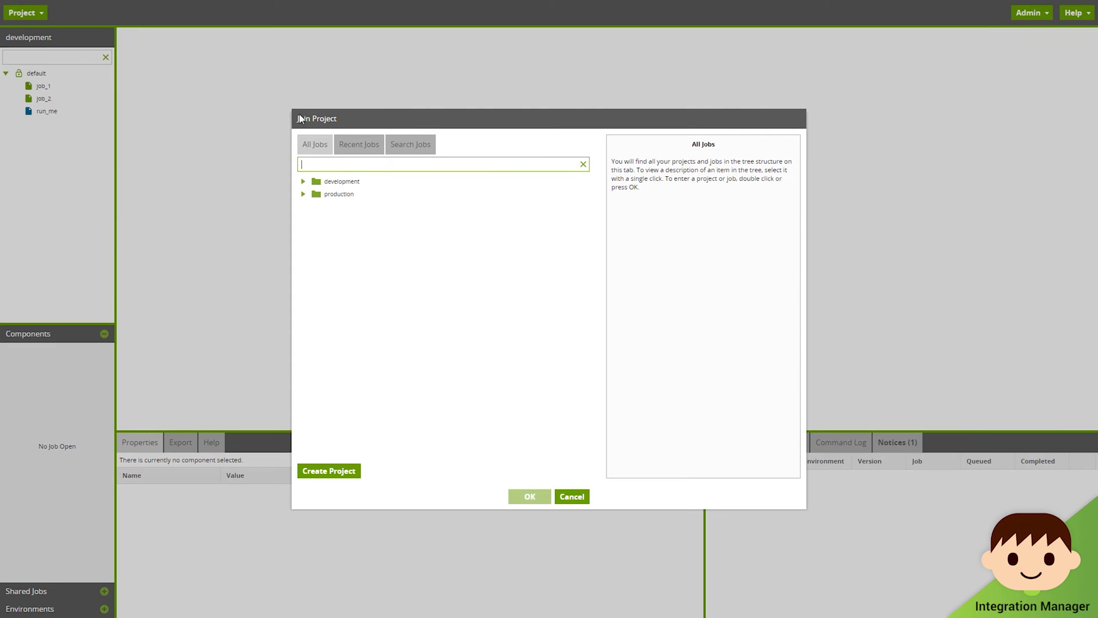
click(304, 194)
click(332, 207)
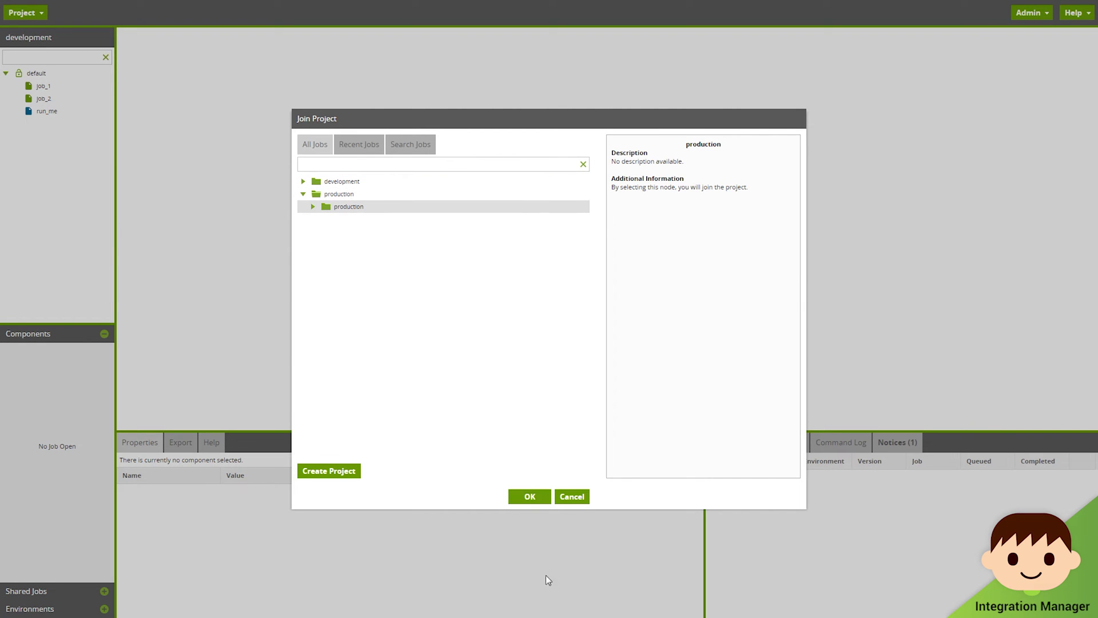
click(530, 497)
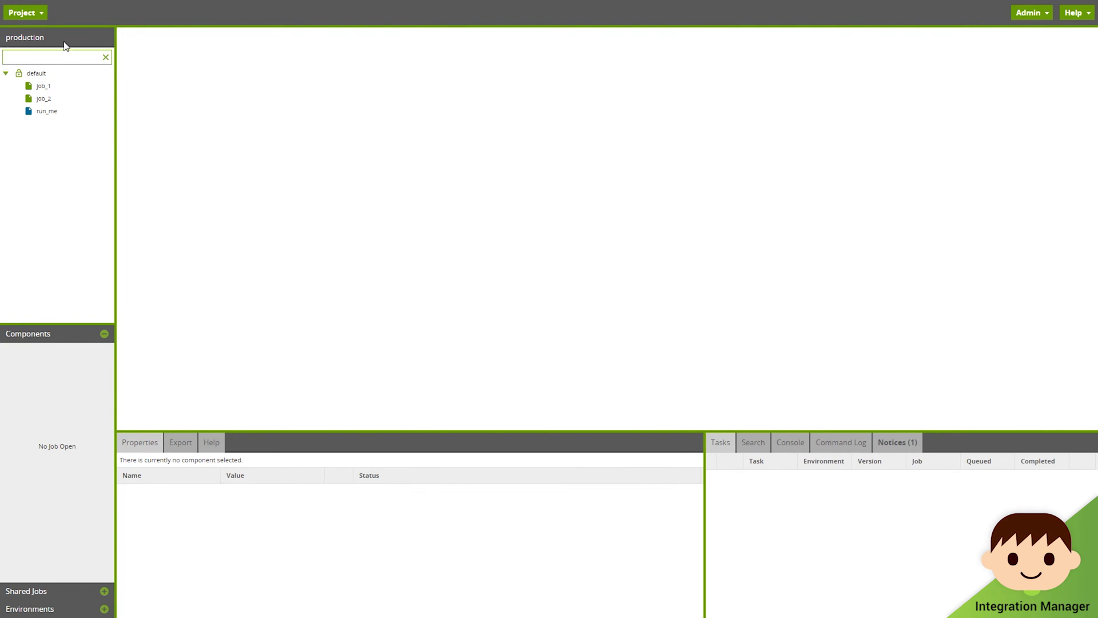
Step: Switch the production project to its workspace_merge version via Manage Versions
click(34, 14)
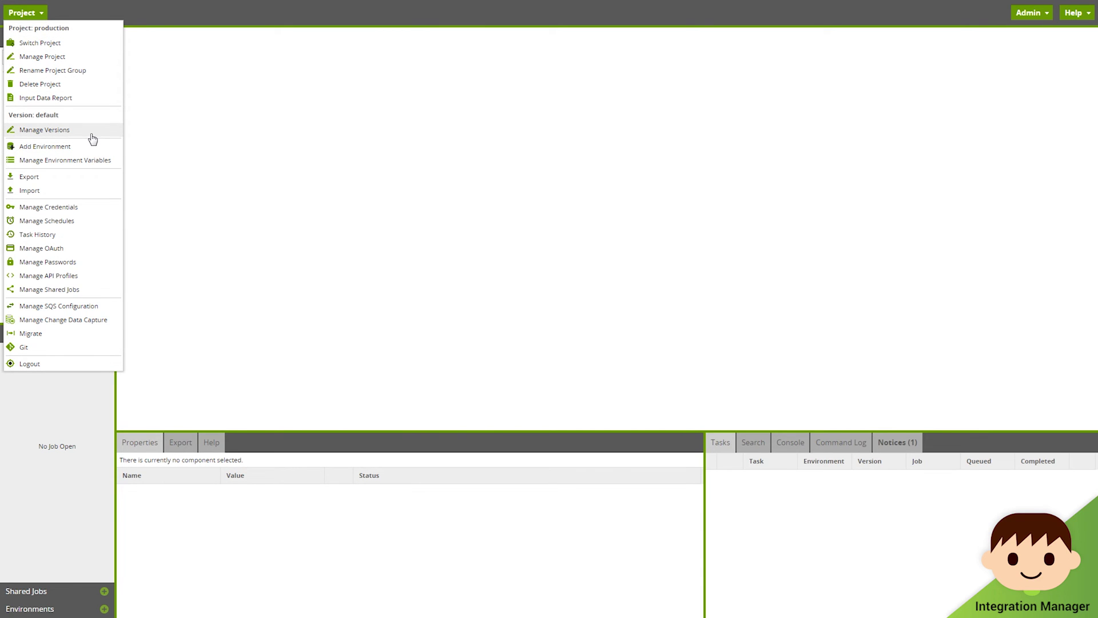
click(92, 136)
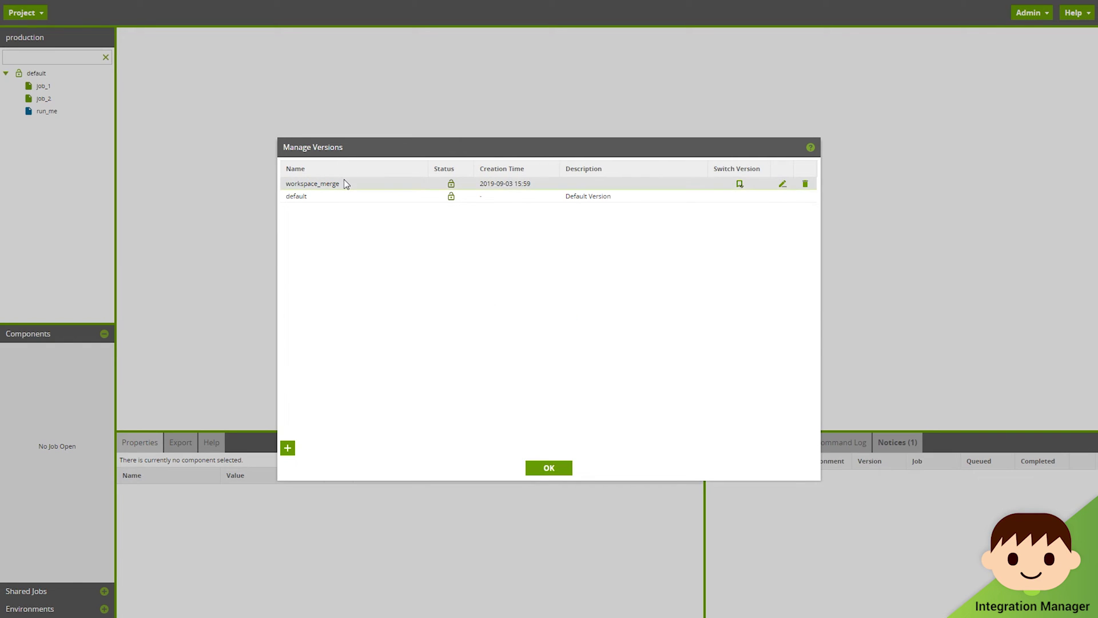
click(740, 184)
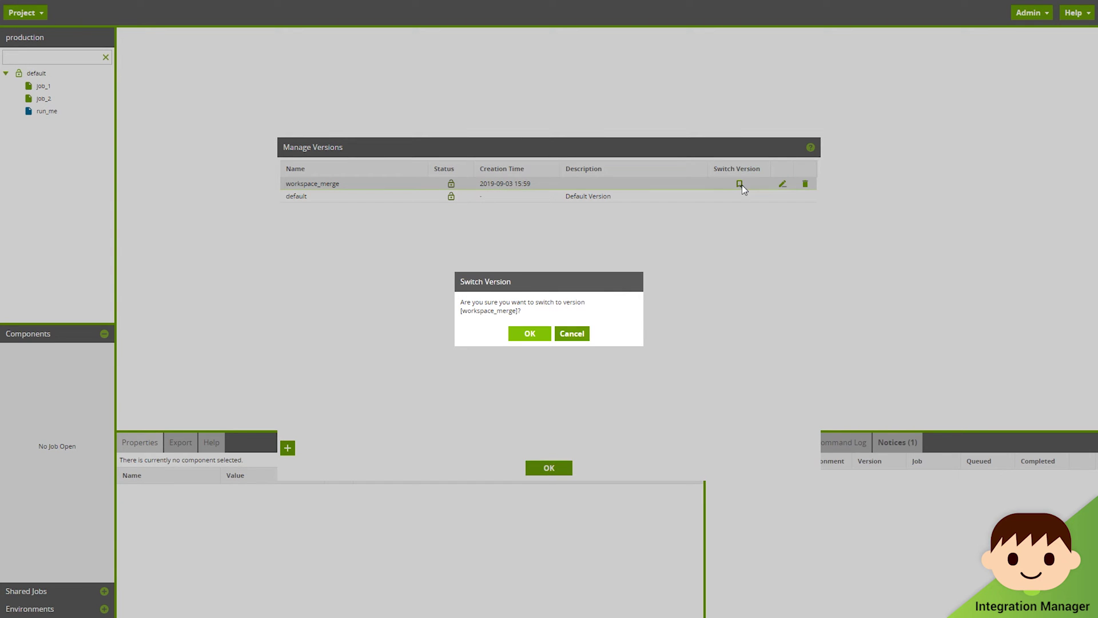
click(542, 332)
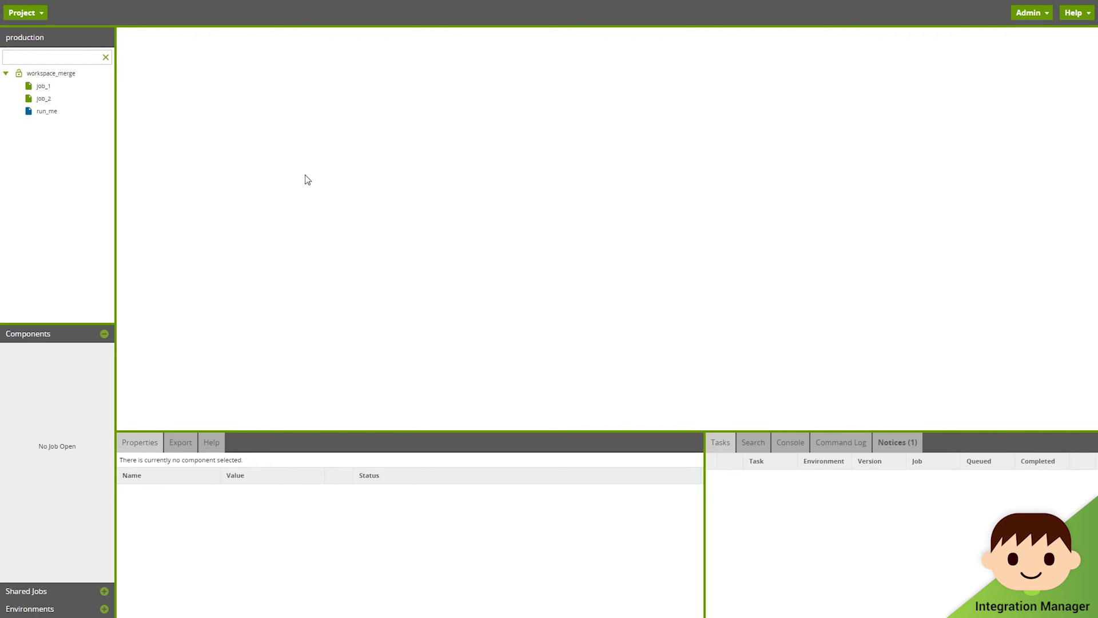
Step: Fetch the remote feature branches in Git Integration, signing in with the Git username and password
click(23, 14)
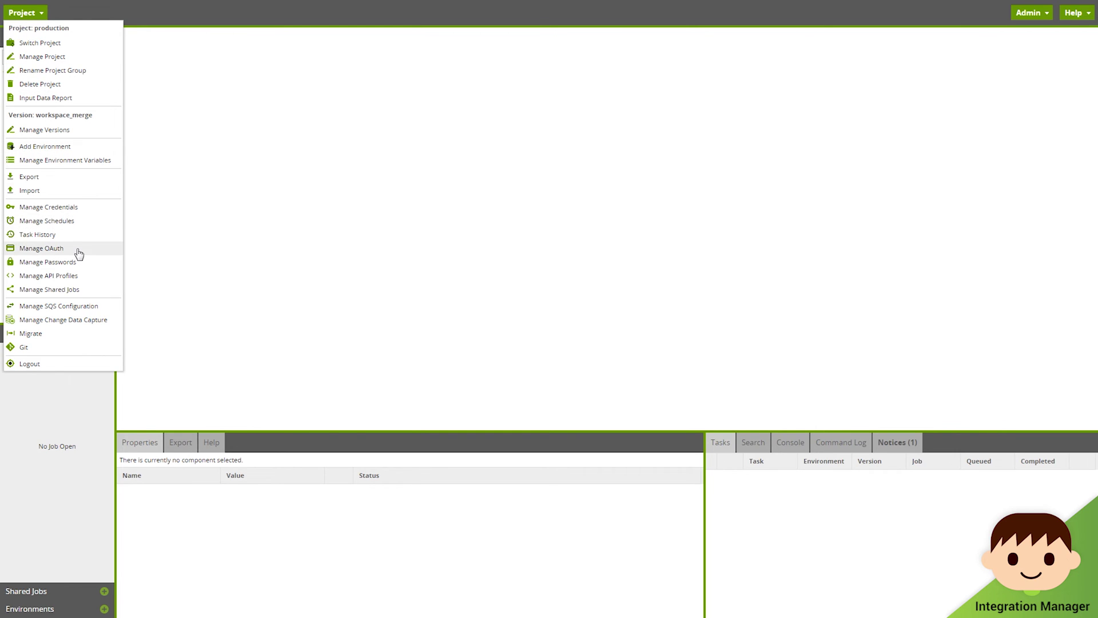
click(76, 349)
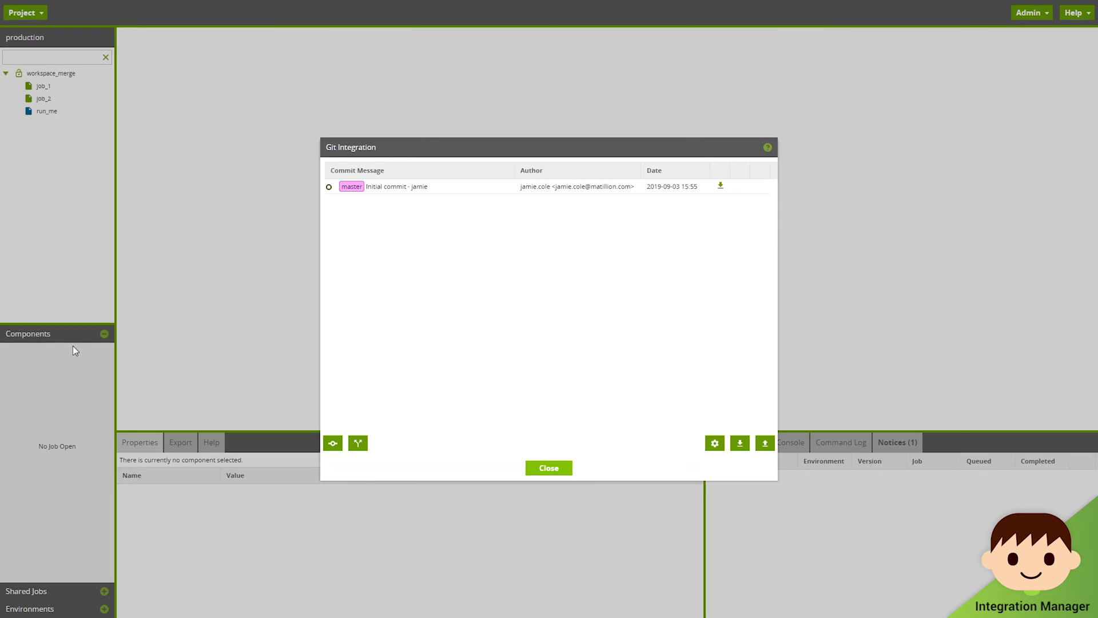
click(741, 443)
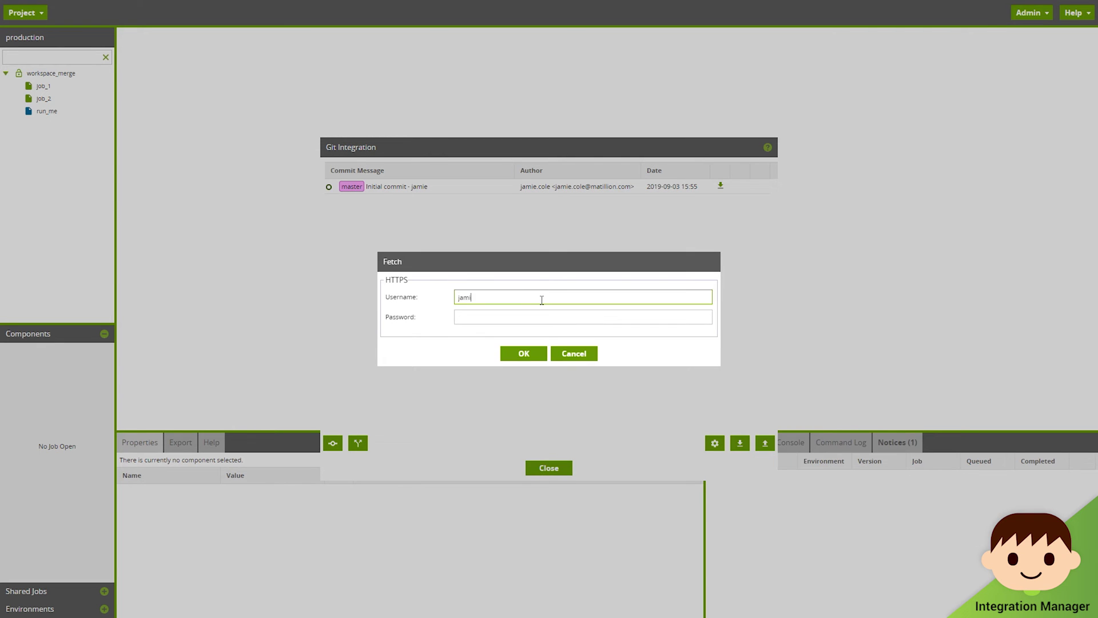
key(Tab)
text(•••••••••)
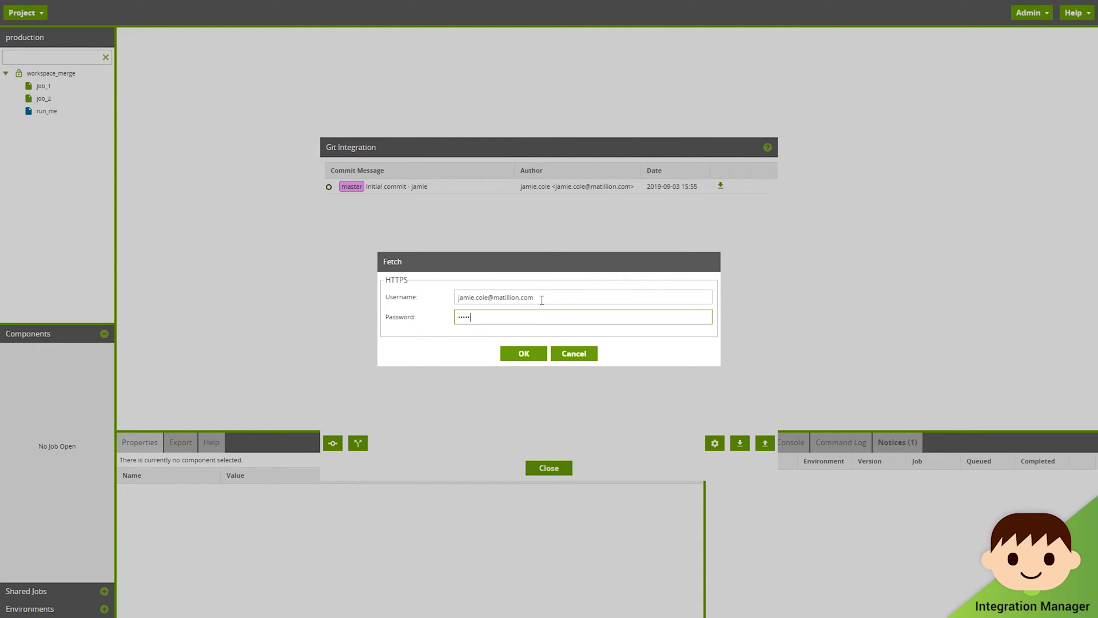
click(519, 353)
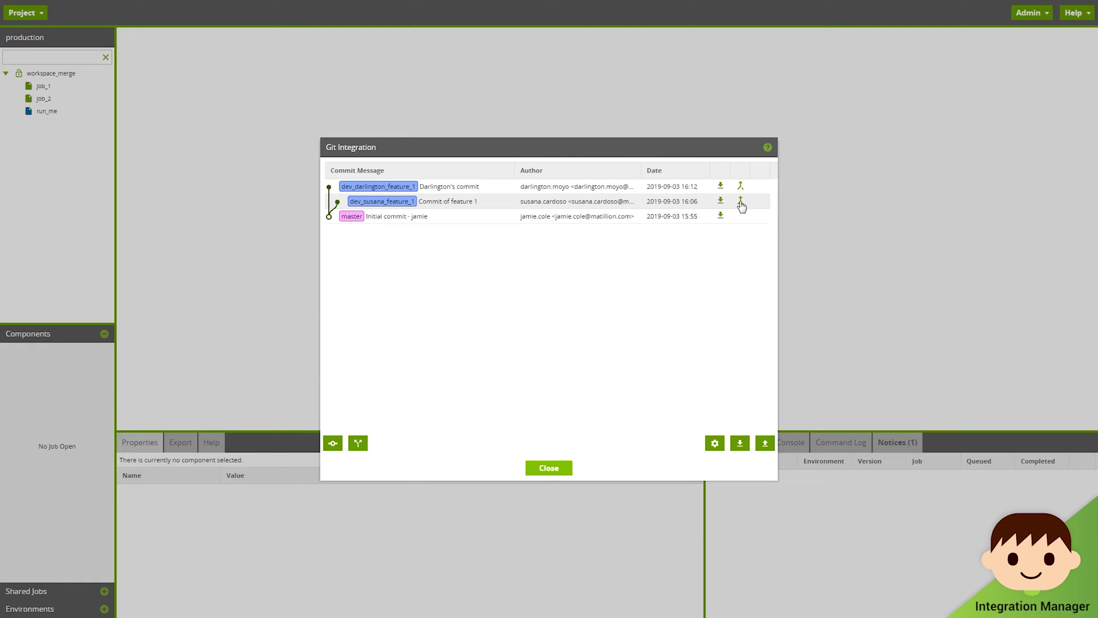
Step: Merge dev_susana_feature_1 into master, bringing job_a into workspace_merge
click(741, 201)
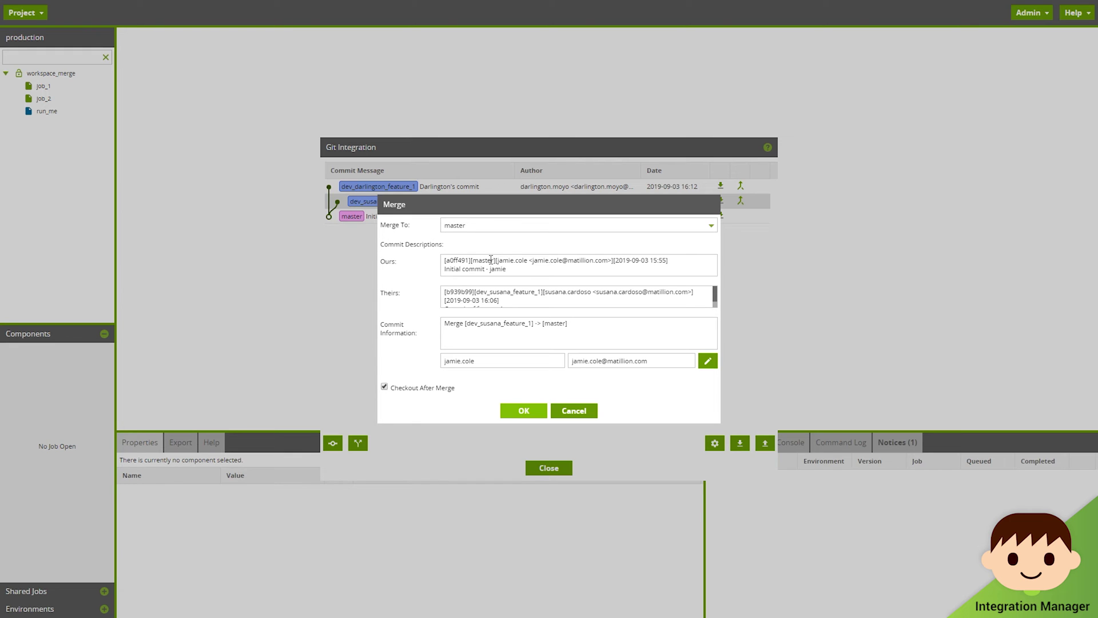
click(577, 323)
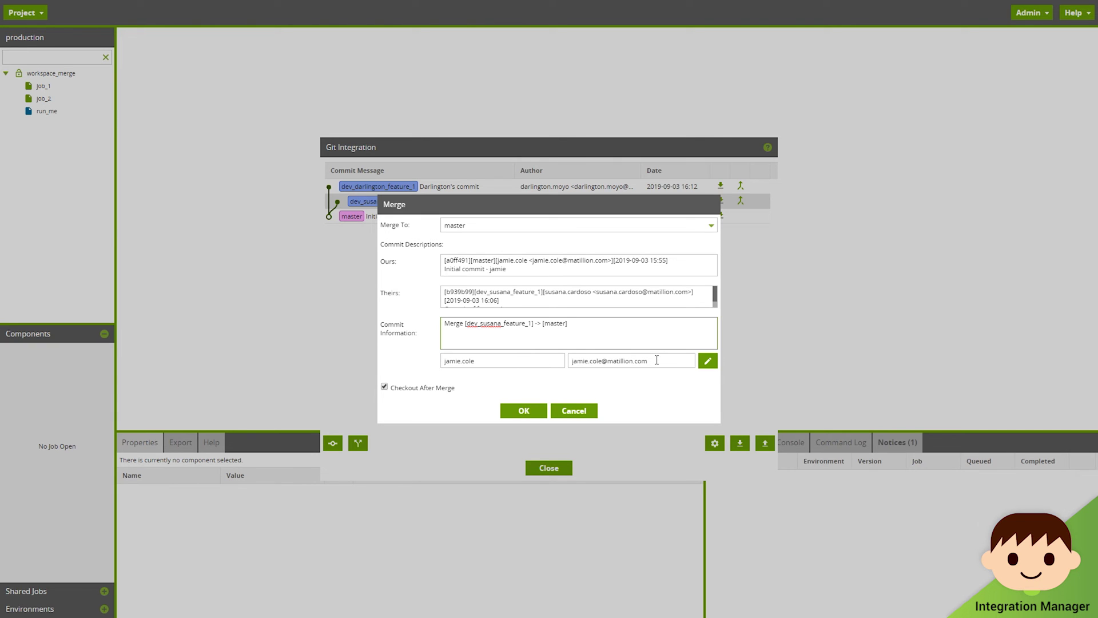
click(524, 410)
click(549, 341)
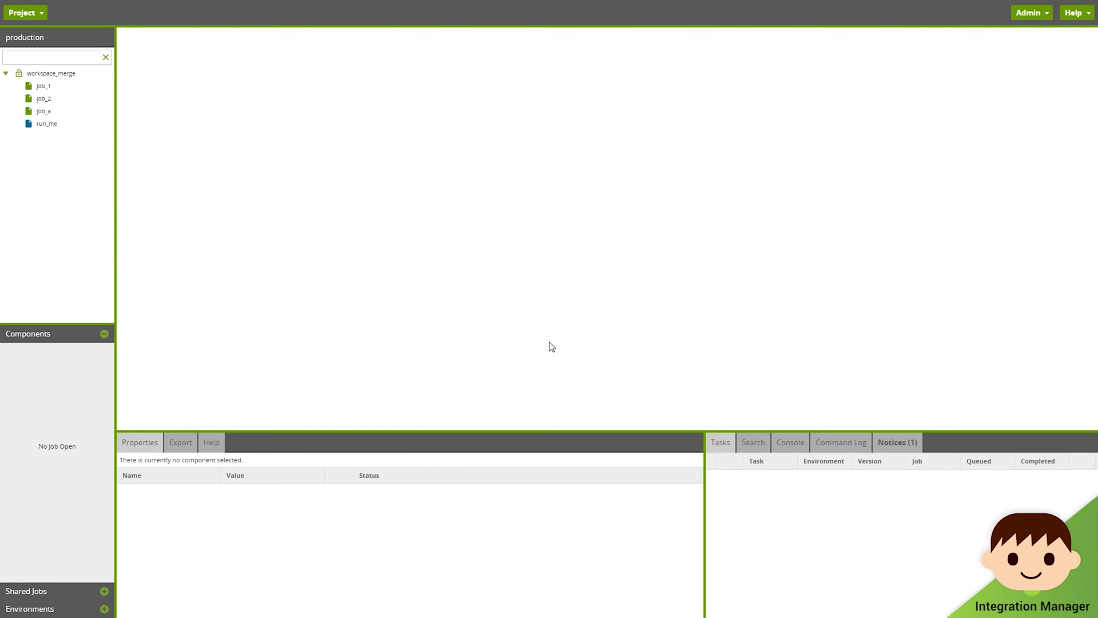
Step: Open the run_me job and inspect the job_a Run Transformation step chained after job_2
double_click(54, 129)
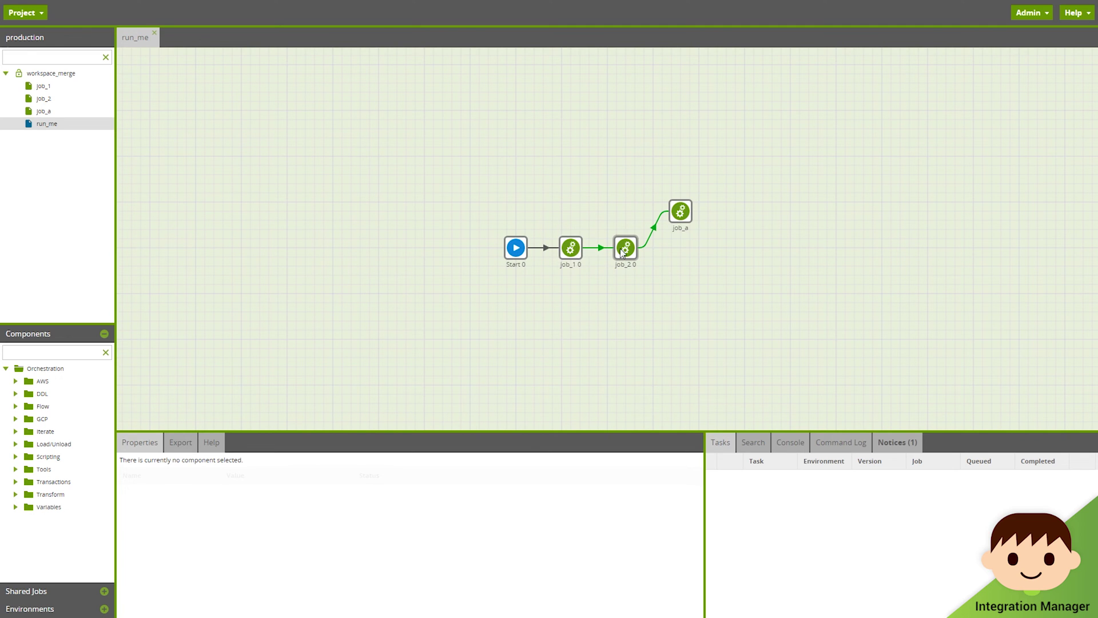
click(681, 216)
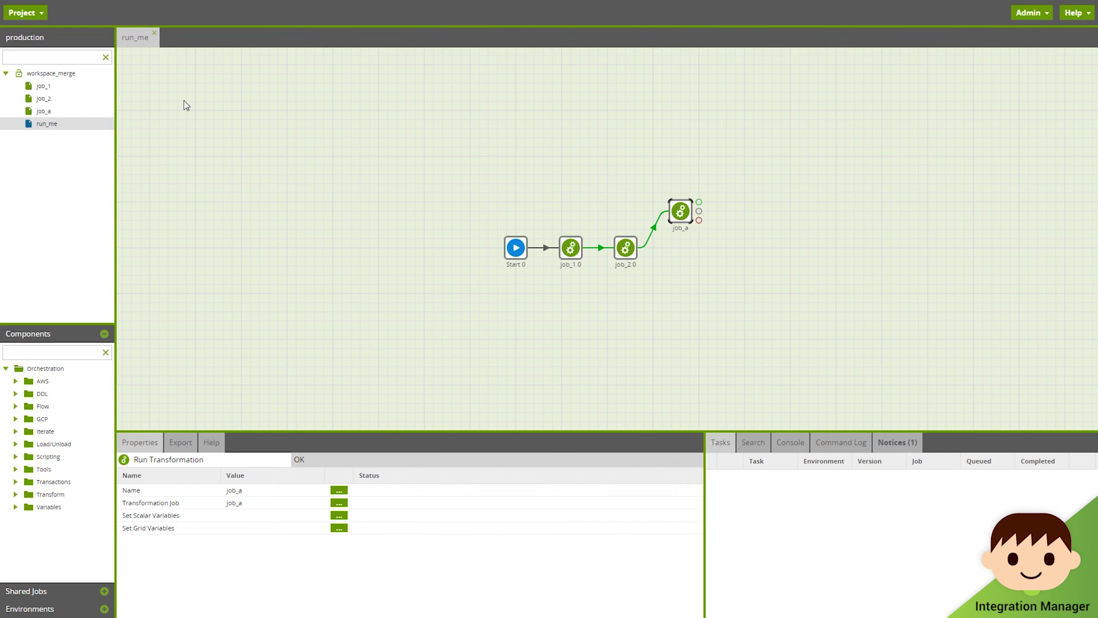
click(29, 12)
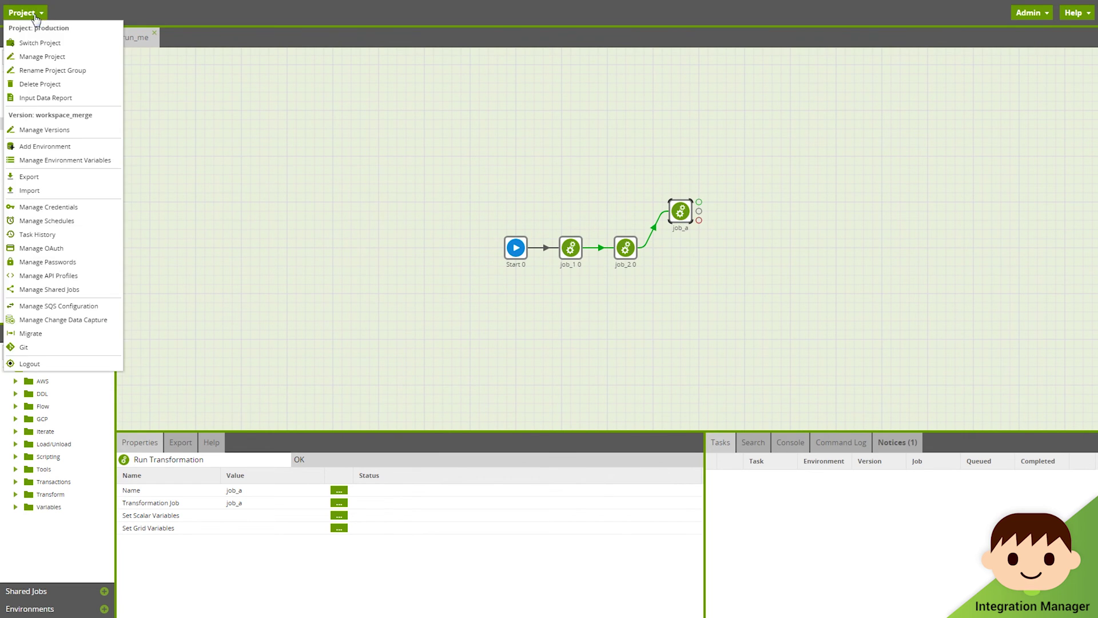
Step: Read the full message of the merge commit in the Git history
click(62, 347)
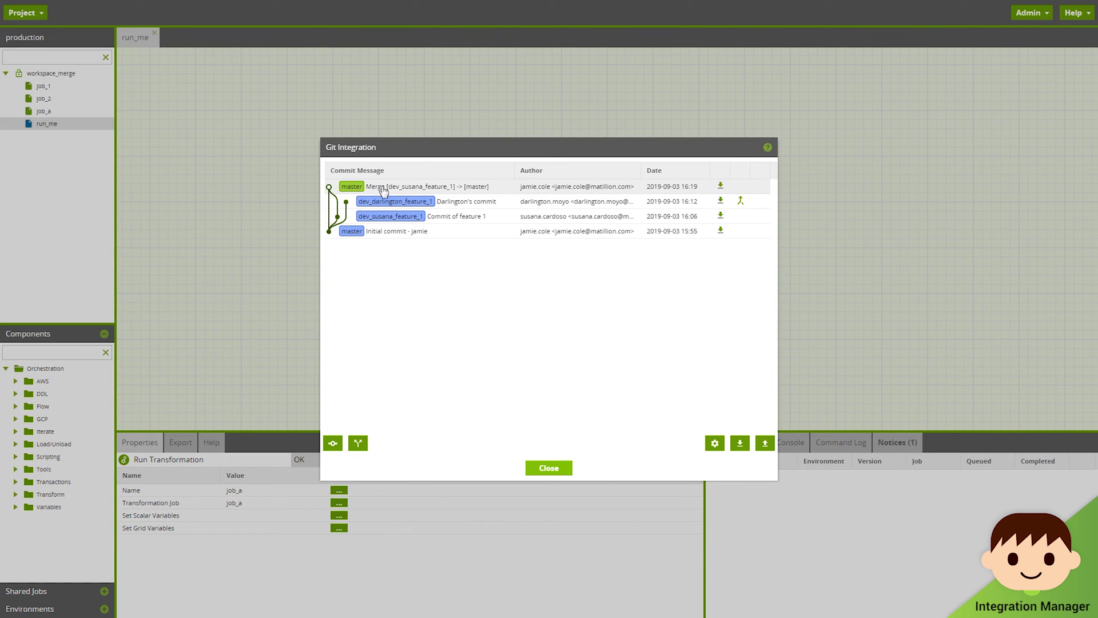
double_click(384, 188)
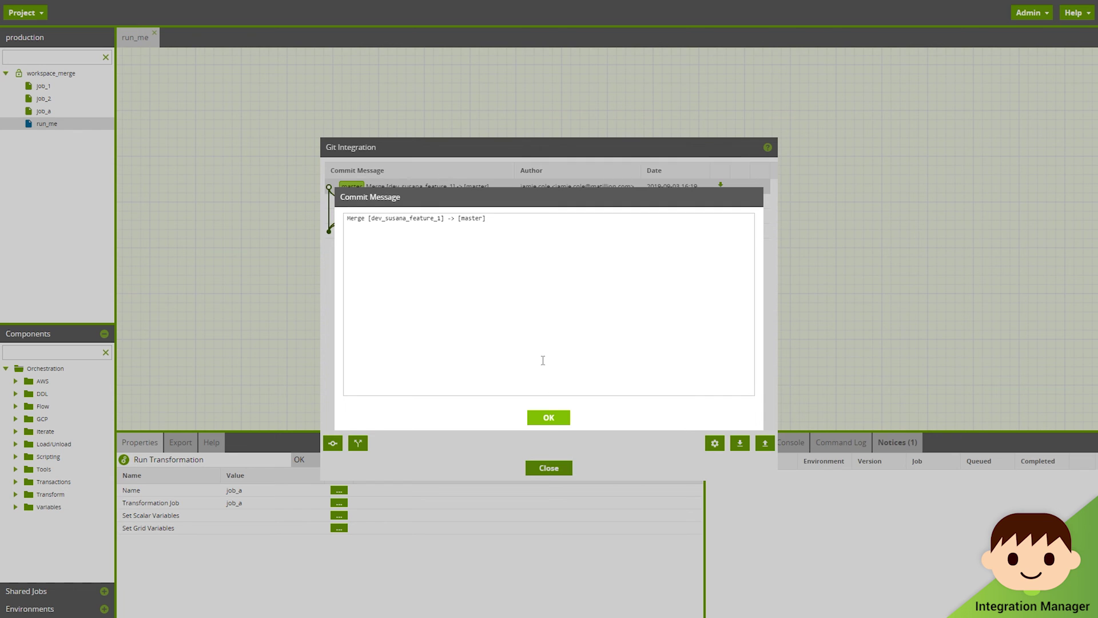
click(546, 420)
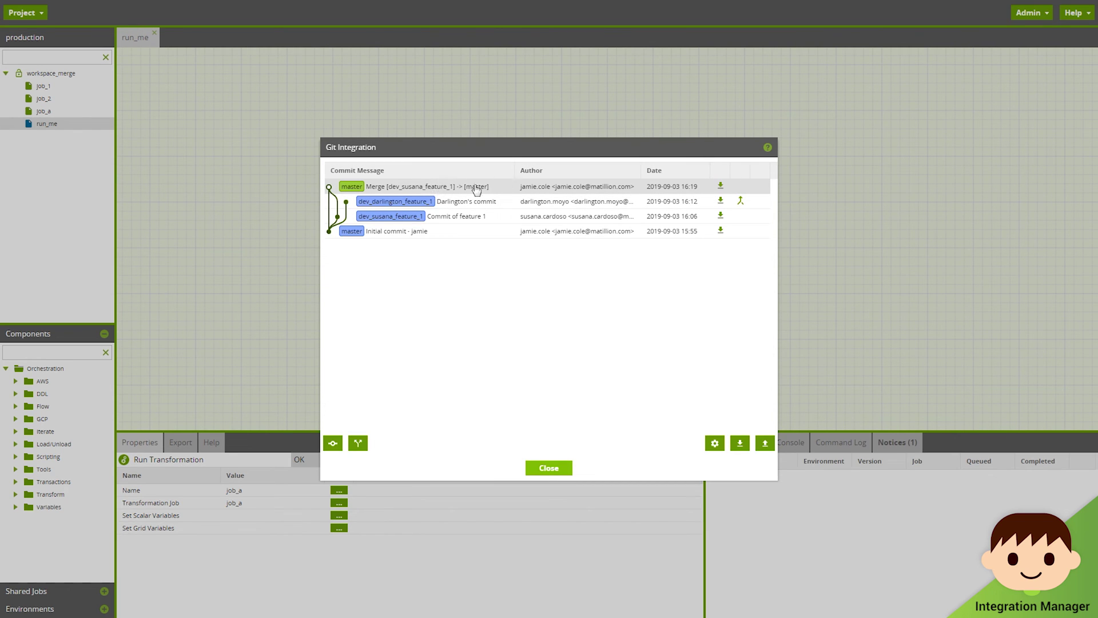
Step: Attempt merging dev_darlington_feature_1 into master, which reports conflicts
click(741, 201)
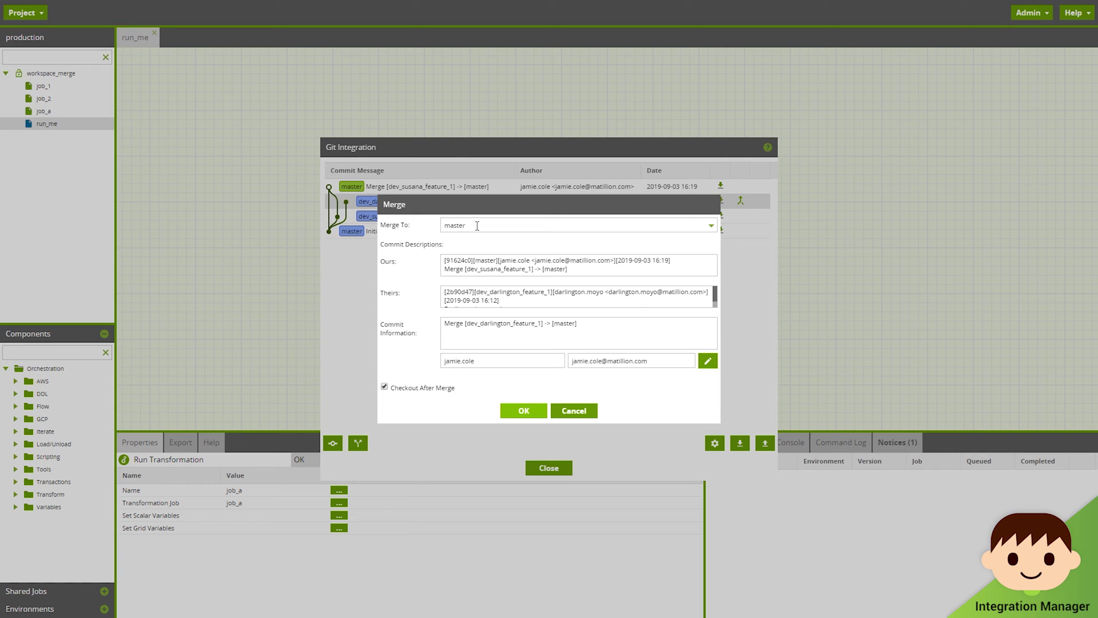
click(599, 329)
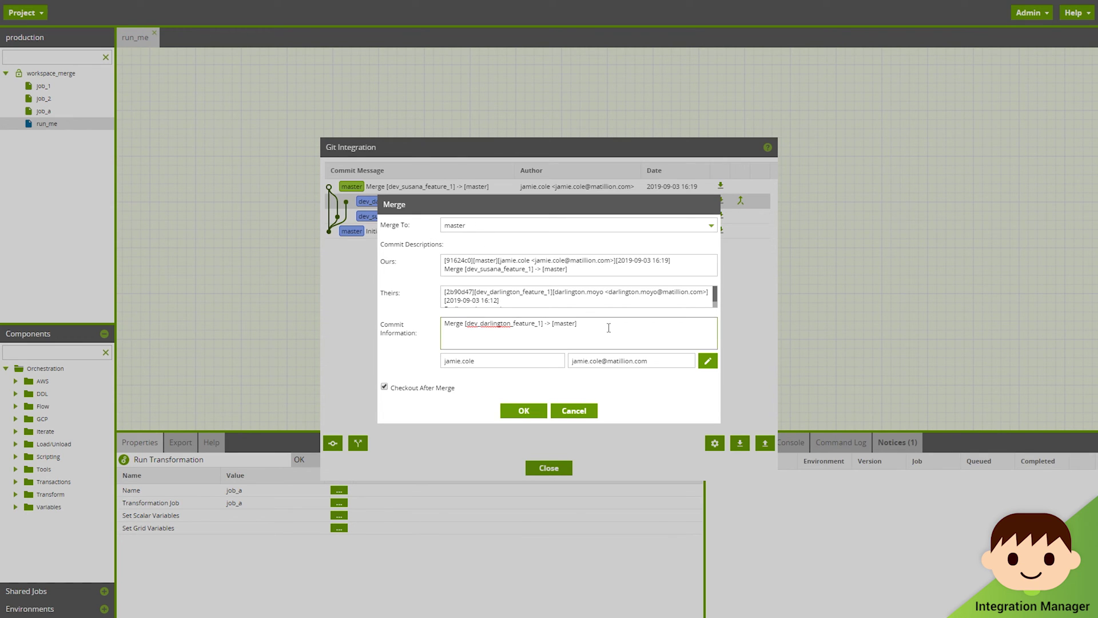
click(523, 411)
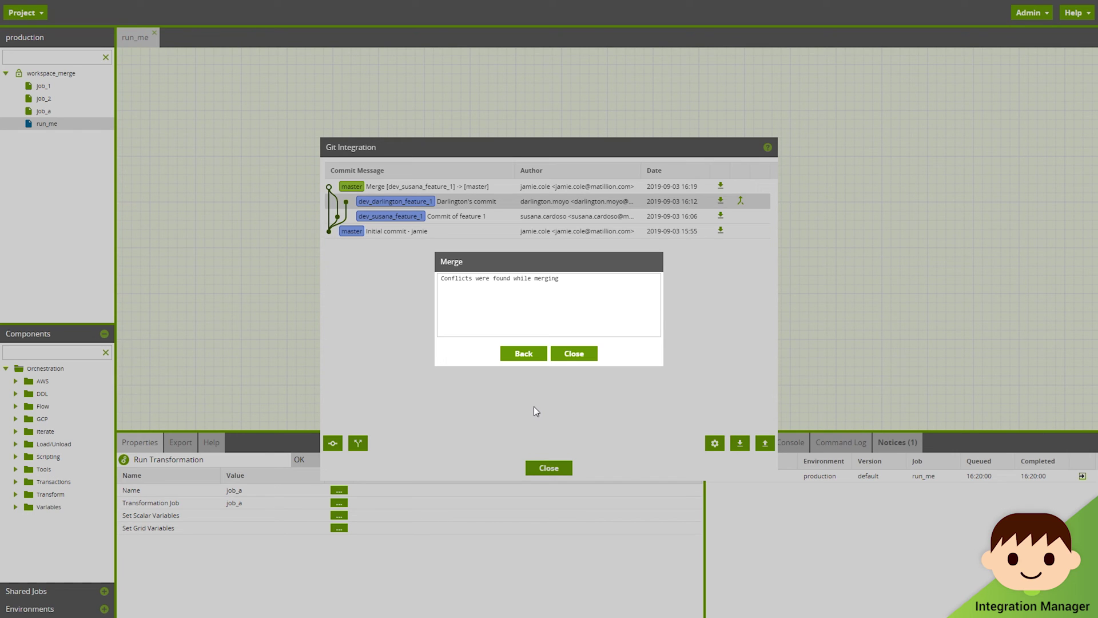
Step: Resolve the run_me conflict as OURS and complete the dev_darlington_feature_1 merge into master
click(529, 359)
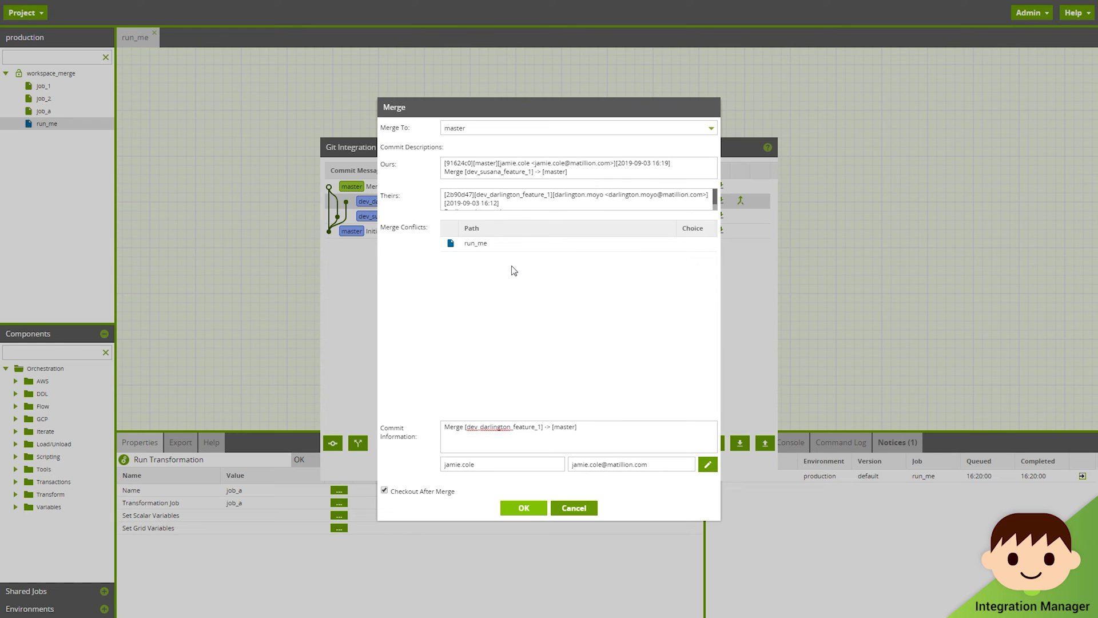
click(694, 244)
click(711, 246)
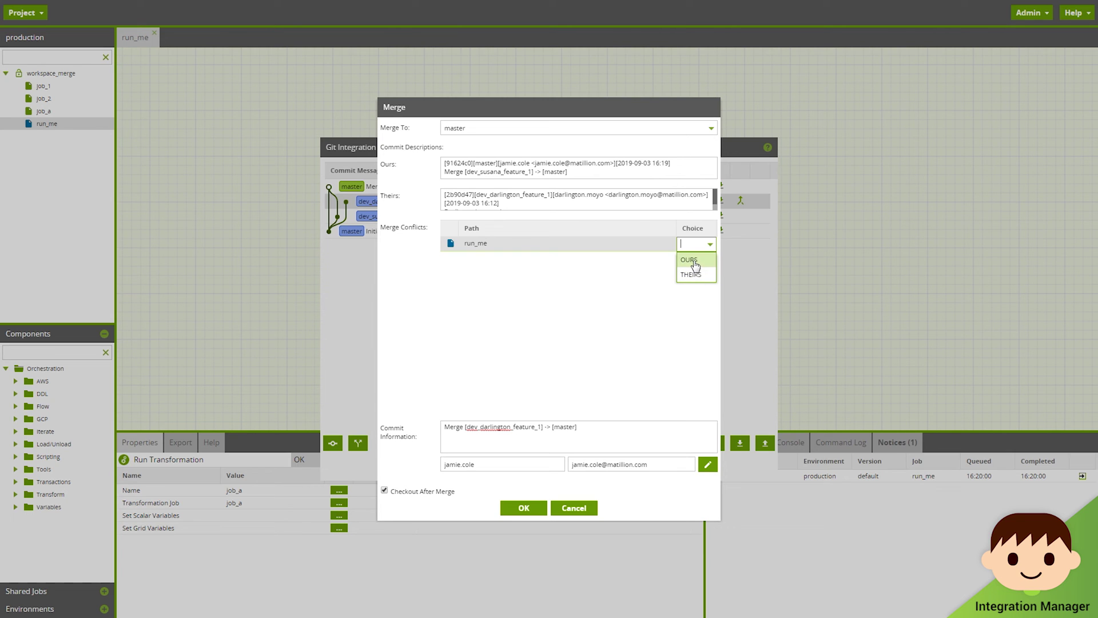
click(694, 261)
click(530, 507)
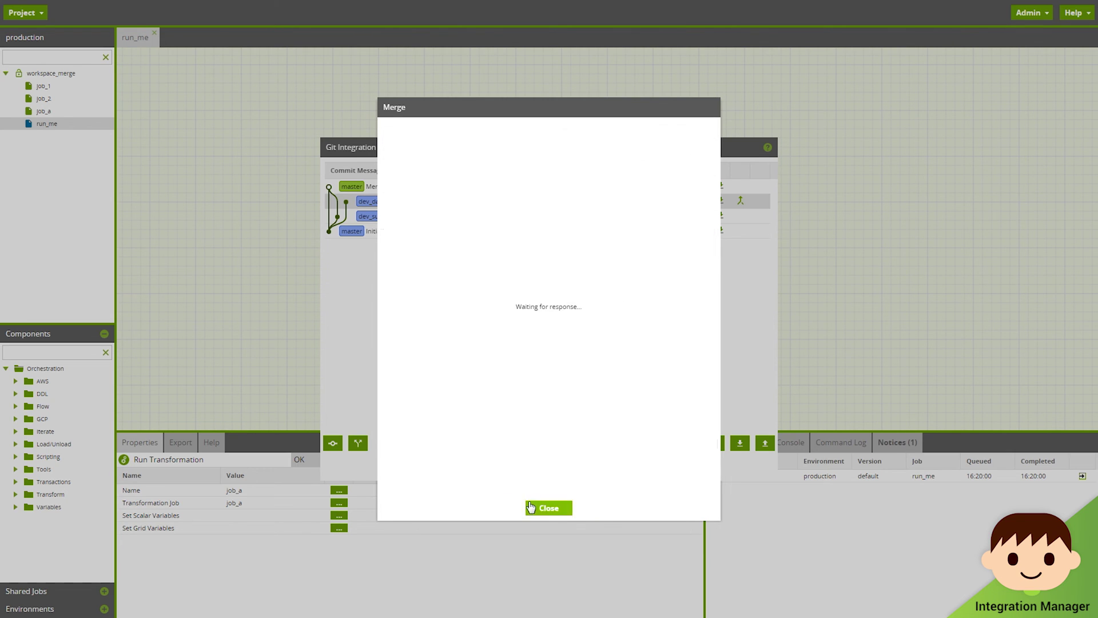
click(530, 507)
click(560, 339)
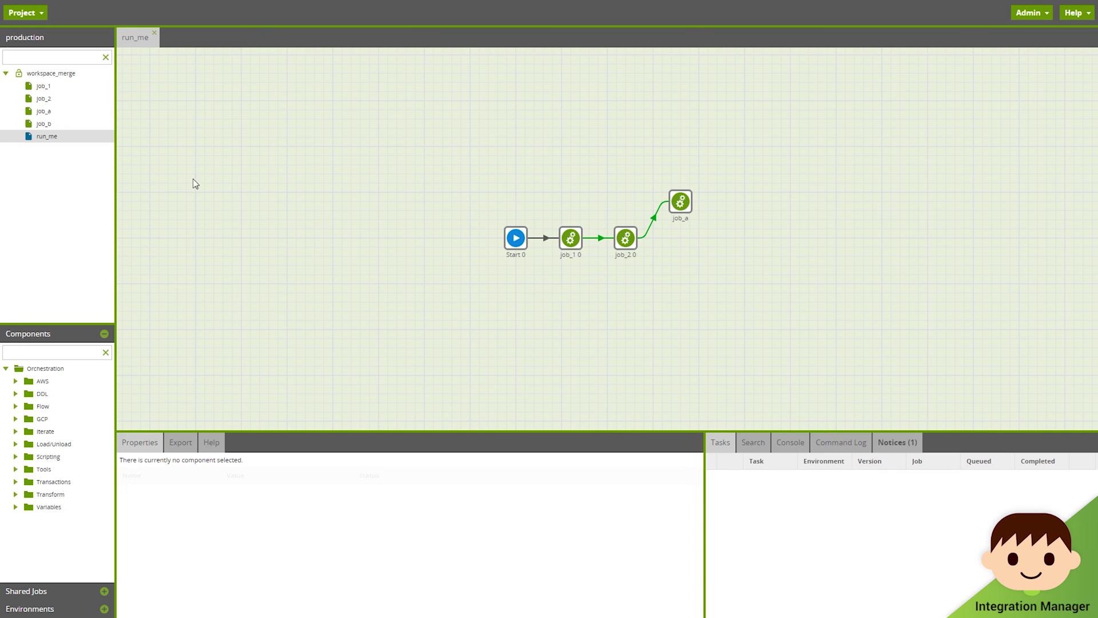
Step: Drag job_b onto the run_me canvas, connecting it after job_2 alongside job_a
click(65, 126)
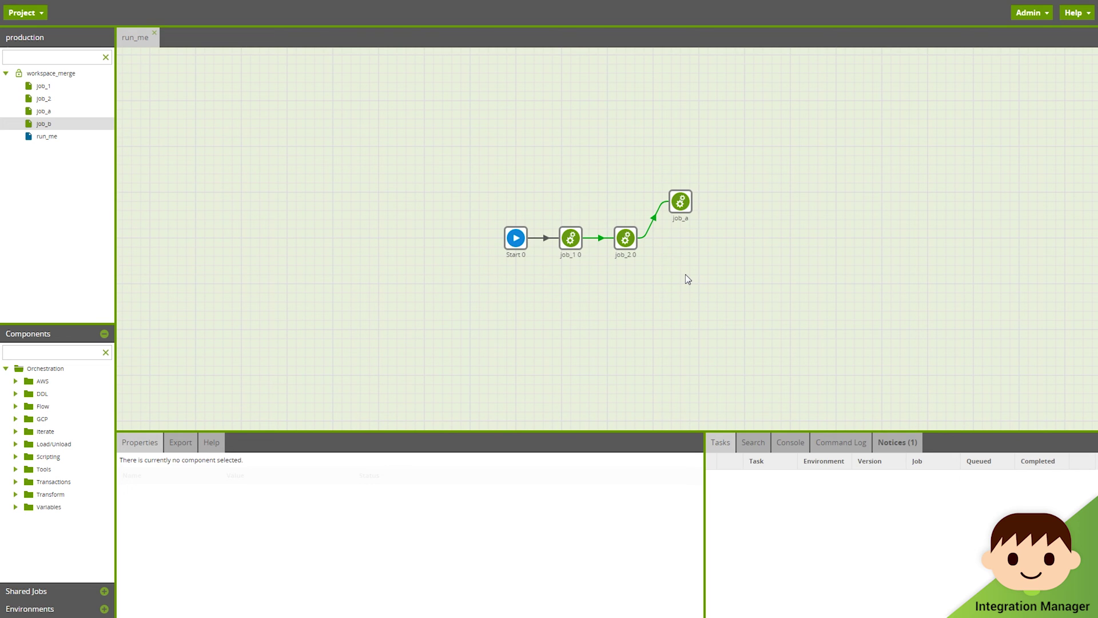
drag(44, 124, 680, 260)
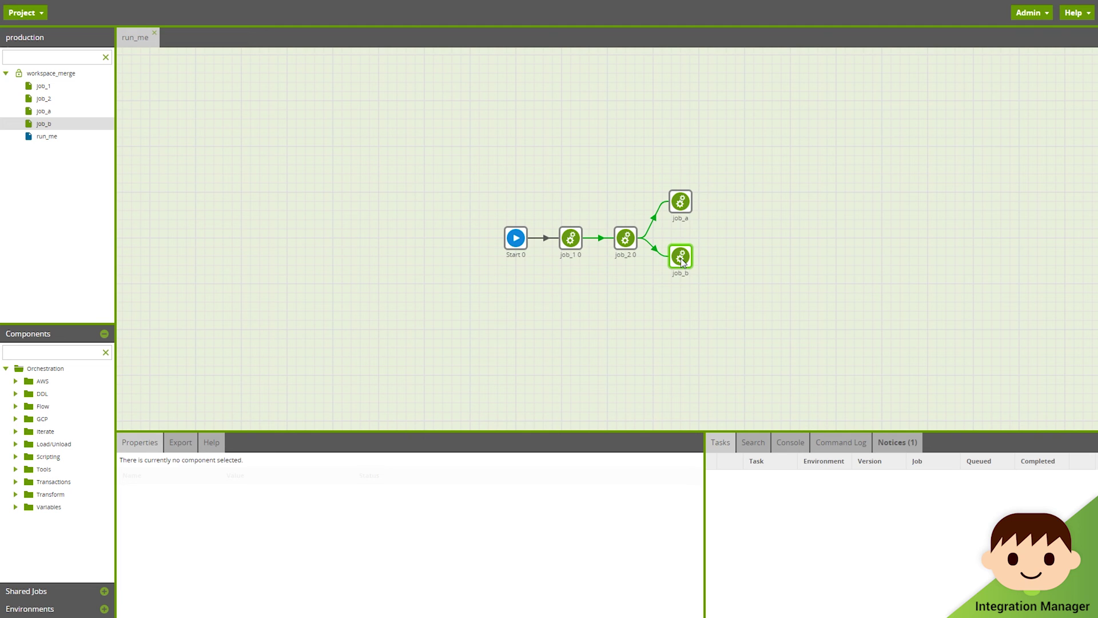
Step: Commit the modified run_me to master with message 'Corrected merge of new features' and verify it
click(27, 13)
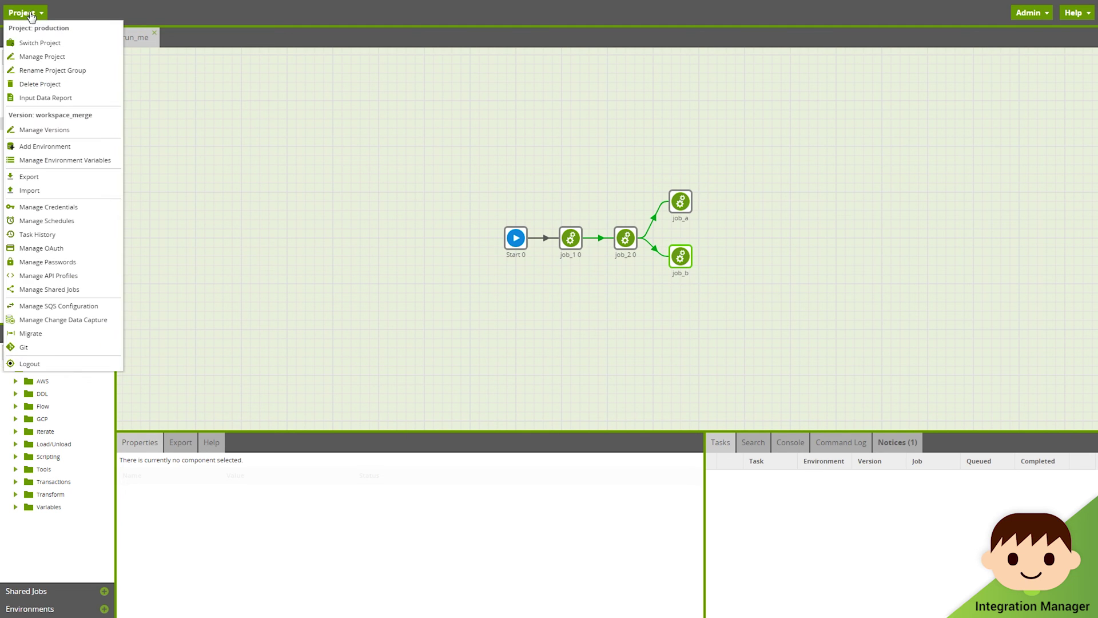
click(86, 346)
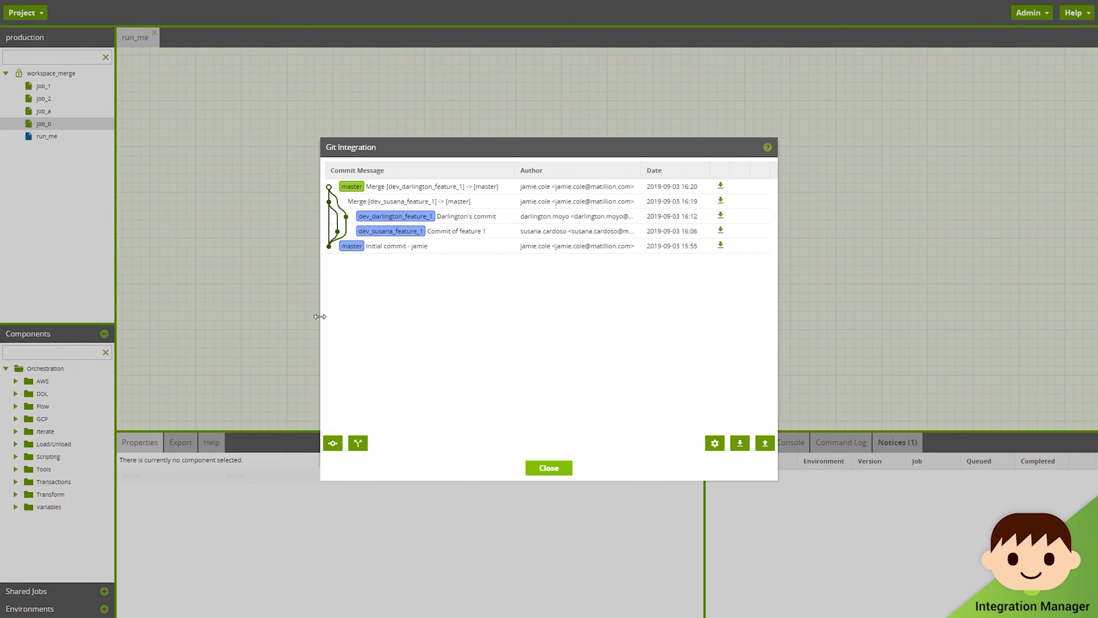
click(332, 443)
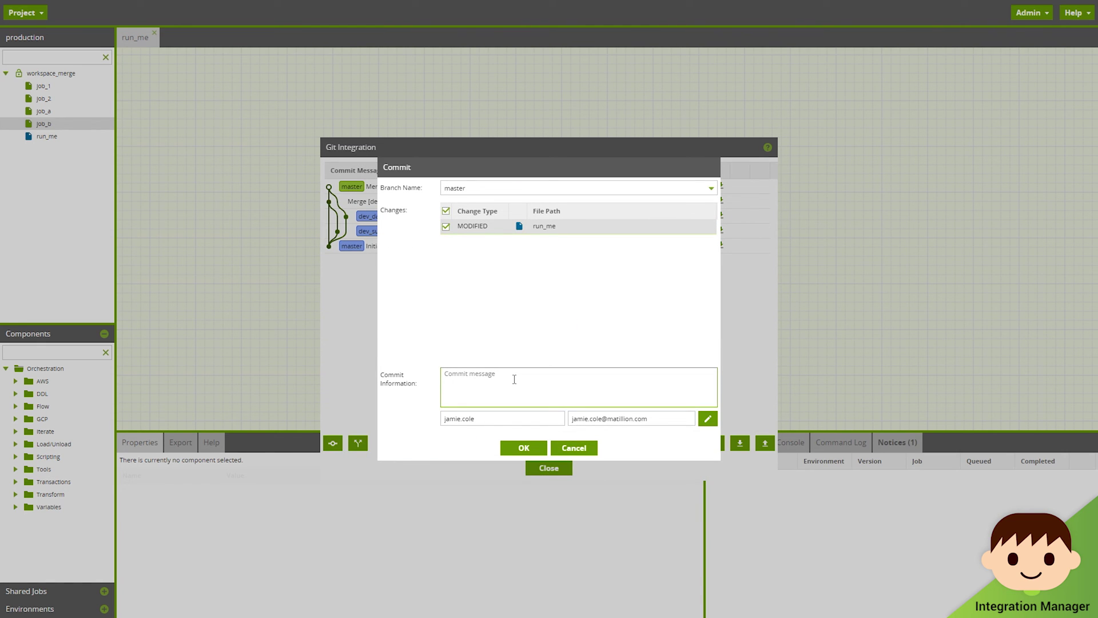
text(Corrected merge of new features)
click(523, 448)
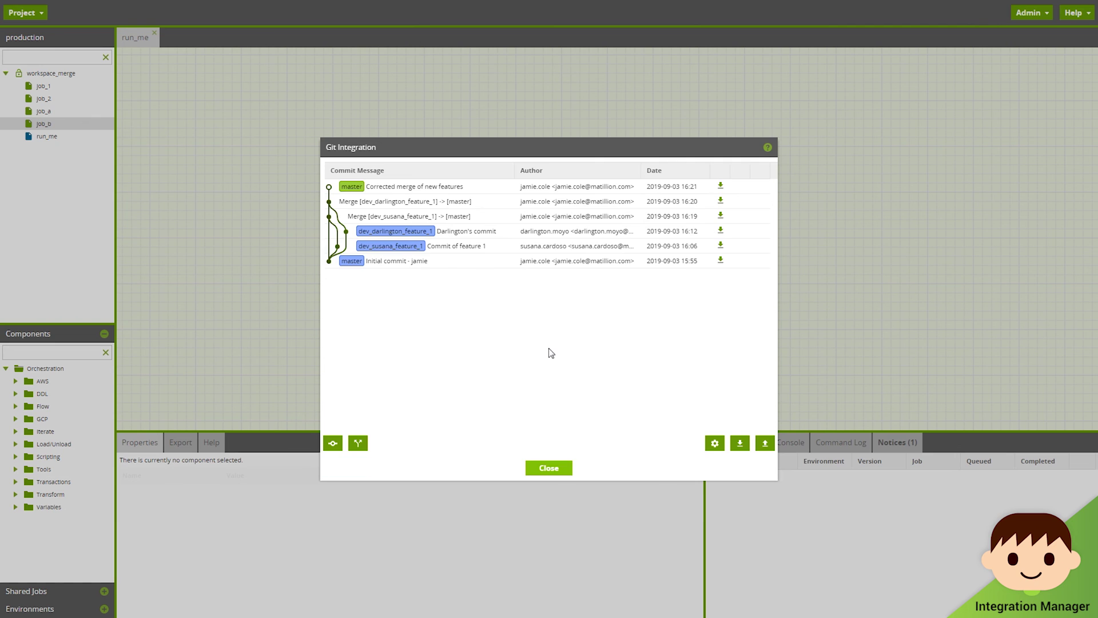
double_click(426, 187)
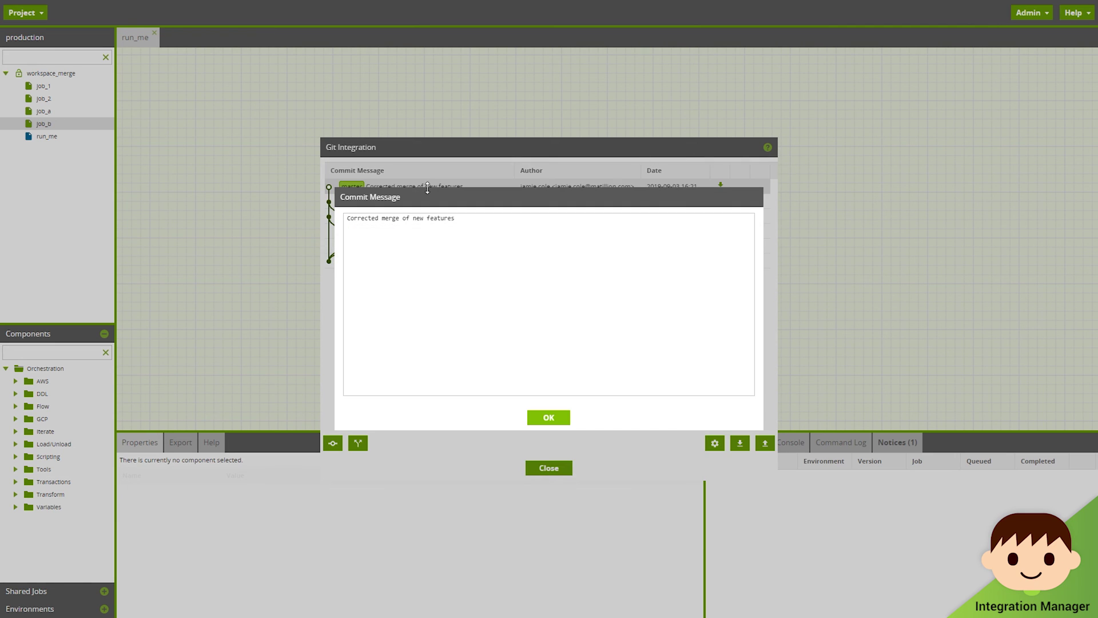
click(564, 419)
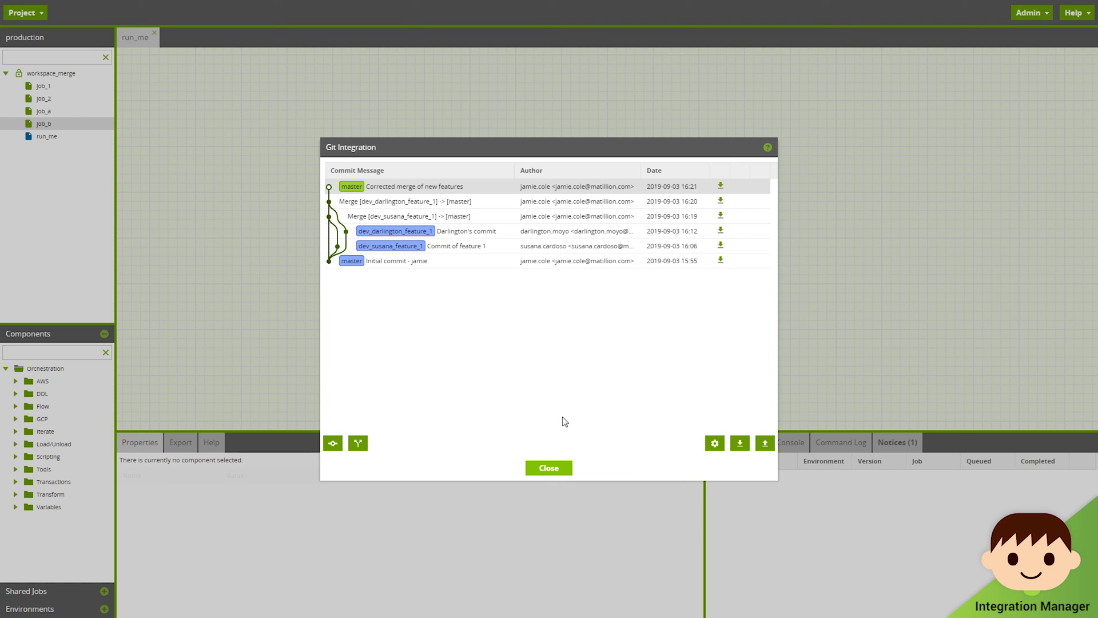
Step: Push master to the remote with the Git username and password, then close the Git windows
click(767, 443)
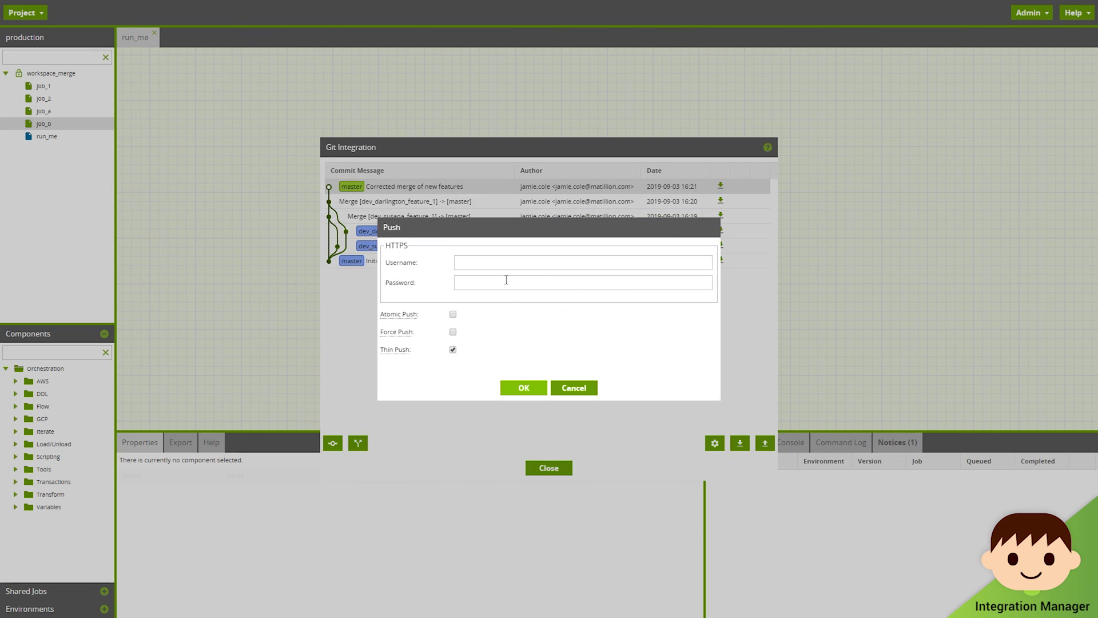
click(502, 264)
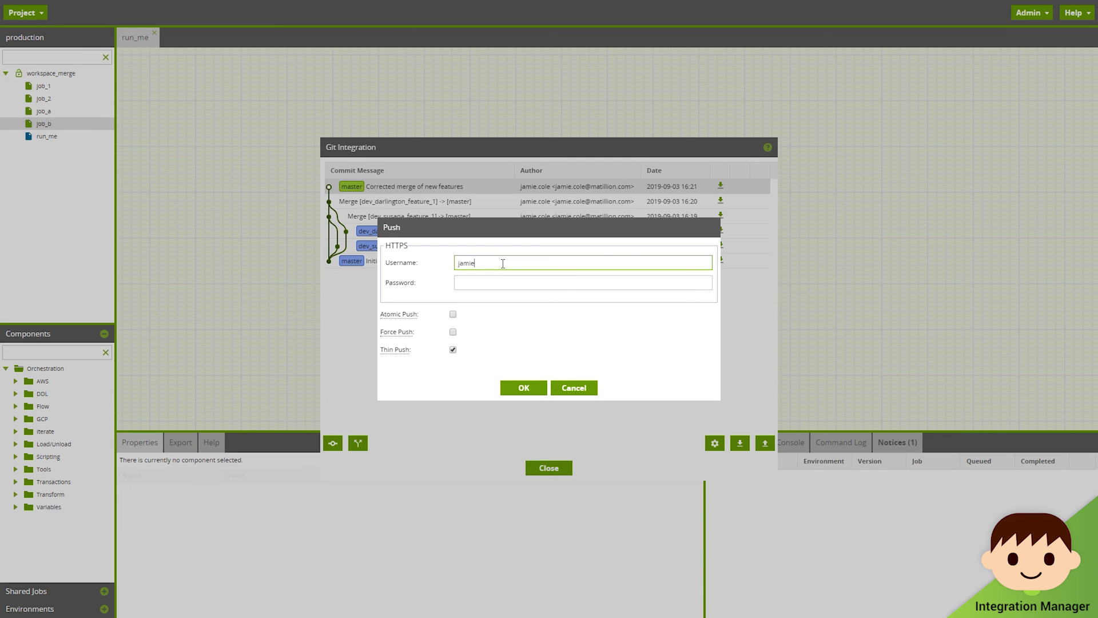
key(Tab)
text(********)
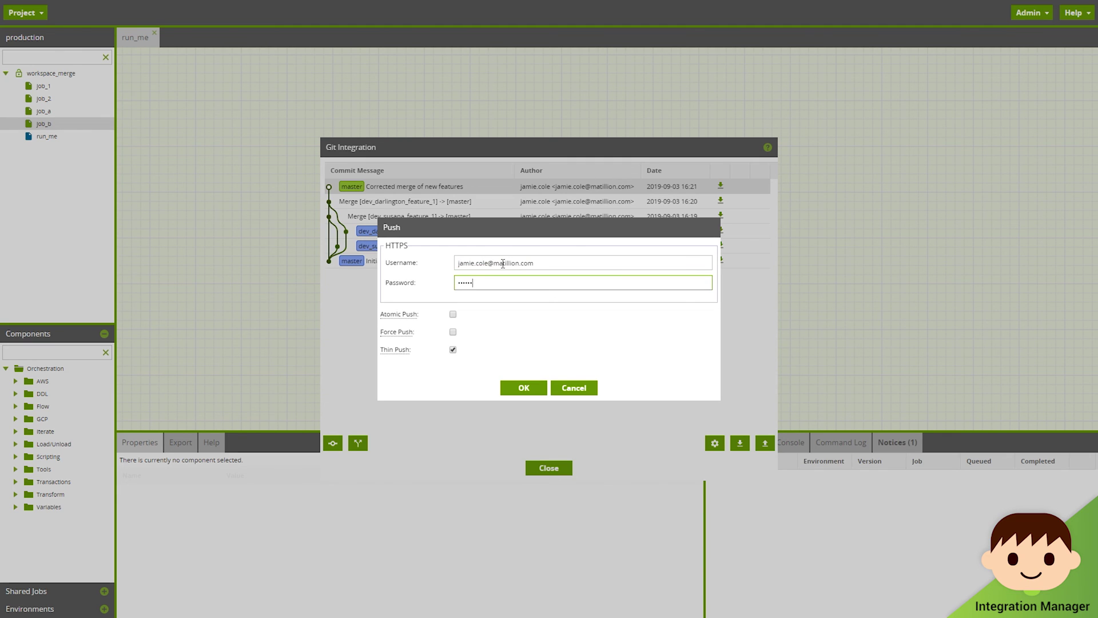
click(524, 388)
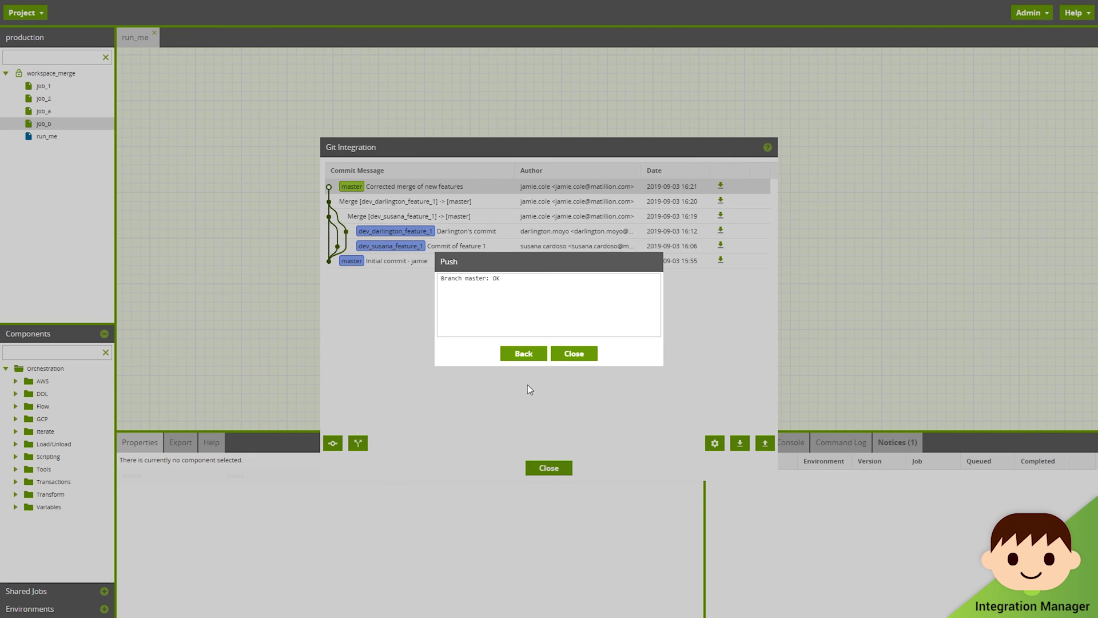
click(584, 358)
click(561, 468)
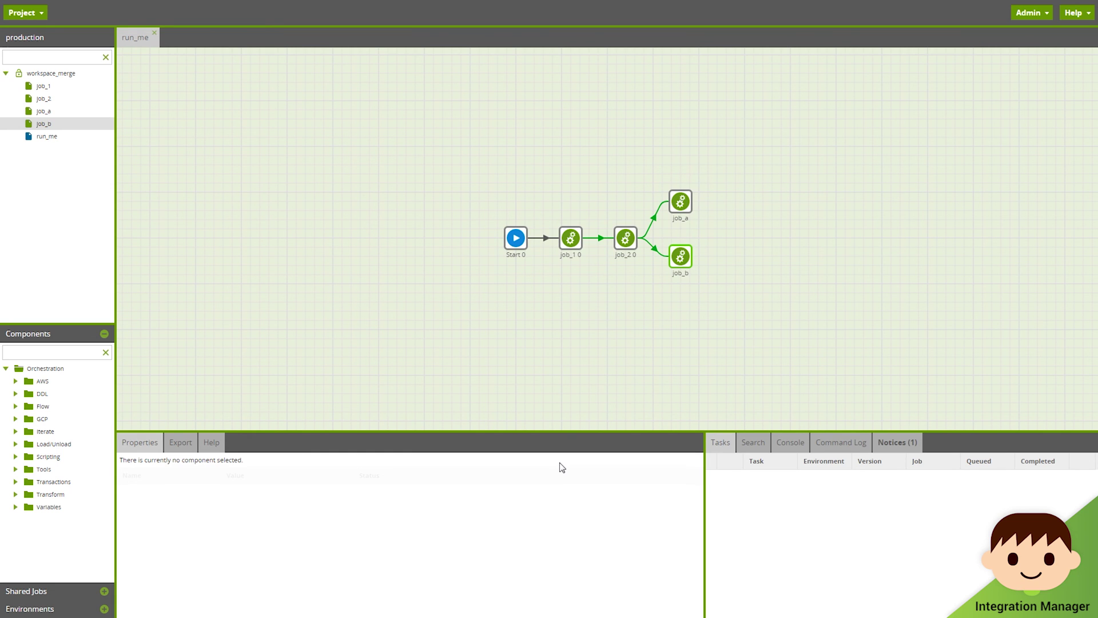
Step: Switch the project to the default version and open its Git commit history
click(36, 15)
click(60, 130)
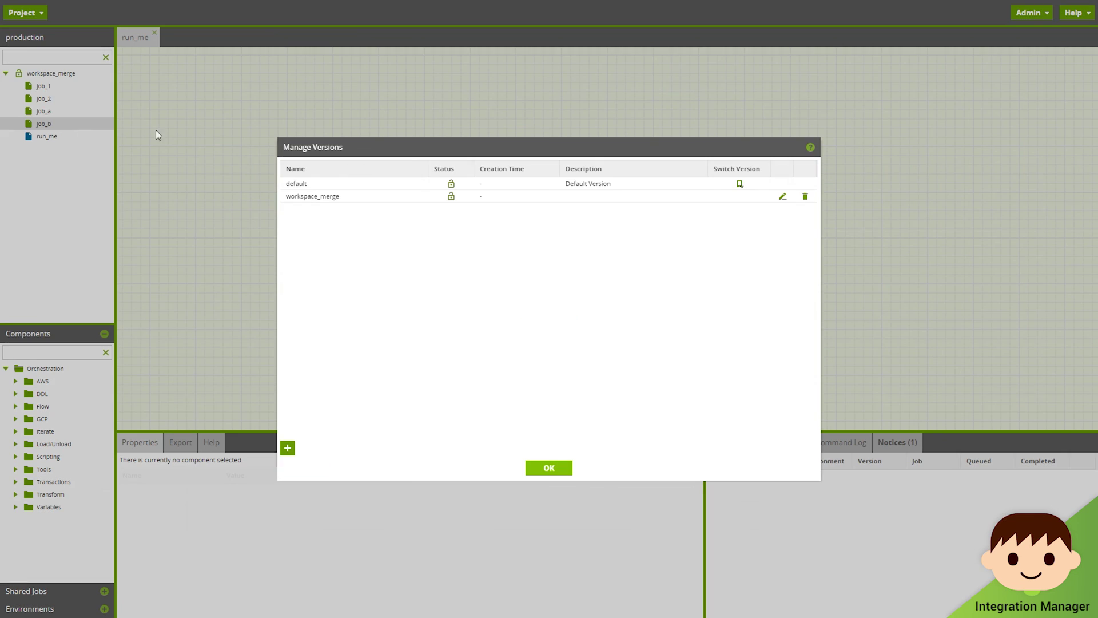
click(740, 184)
click(538, 337)
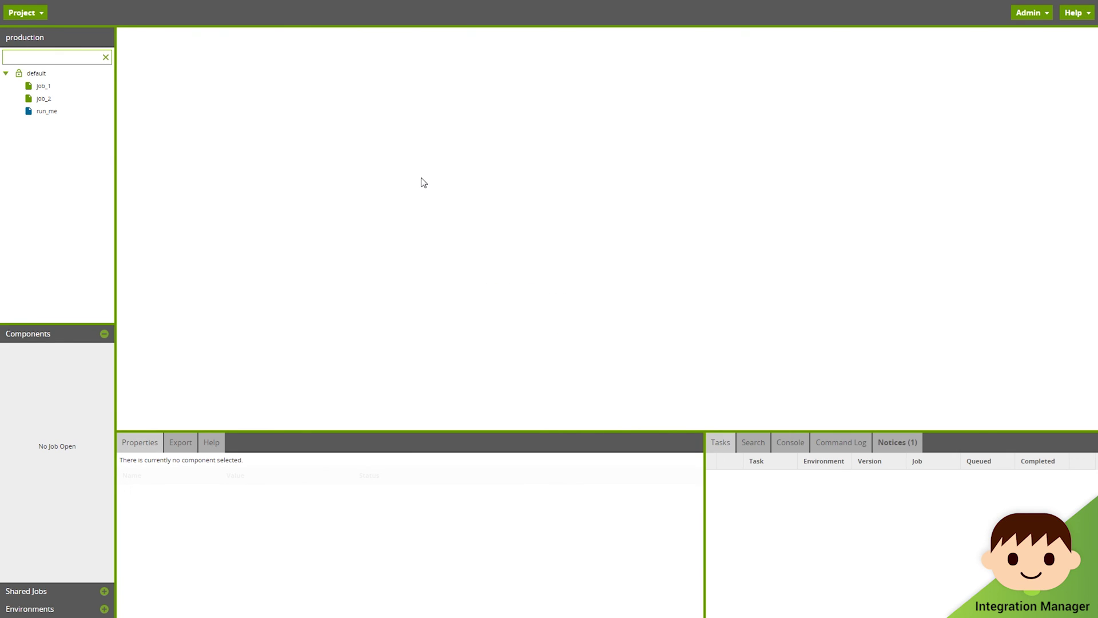
click(23, 14)
click(71, 347)
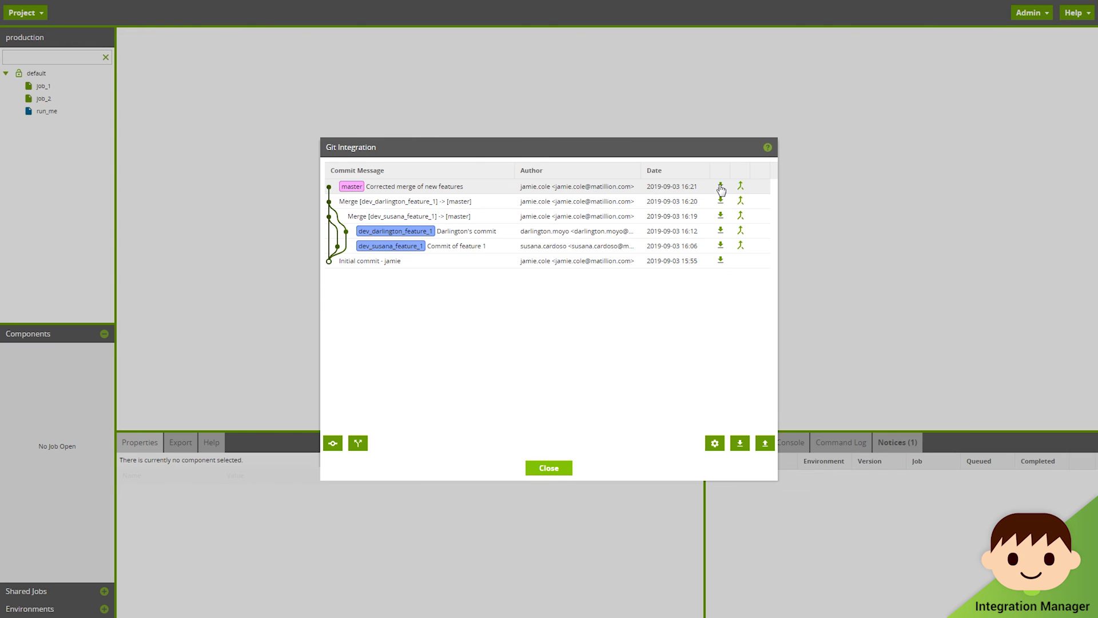
Step: Check out the latest master commit with job_a and job_b, then open the run_me job
click(721, 187)
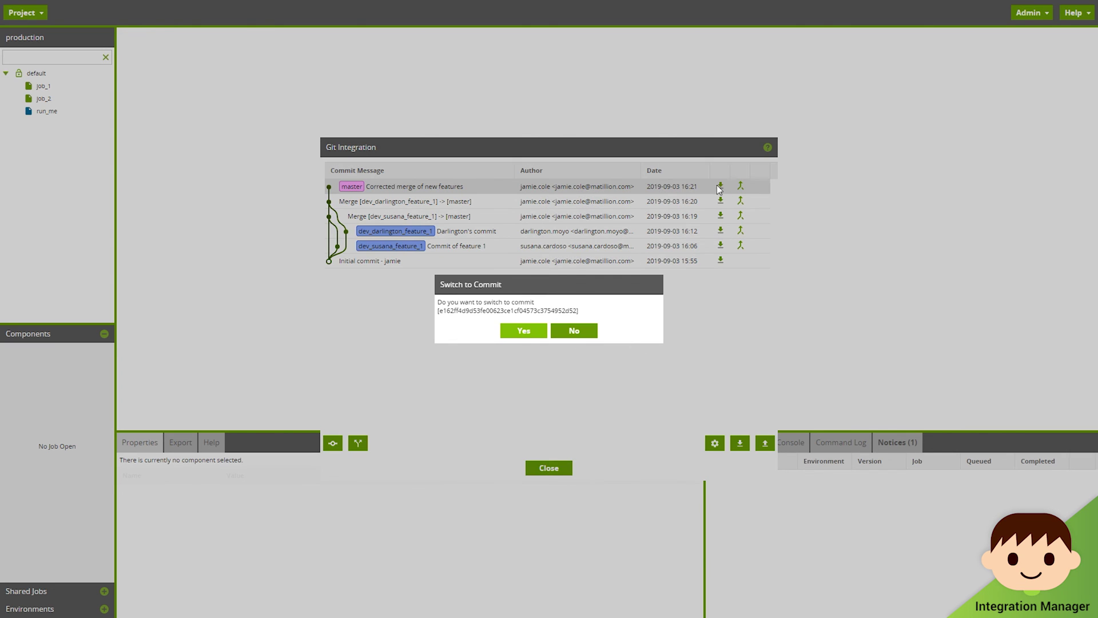
click(523, 330)
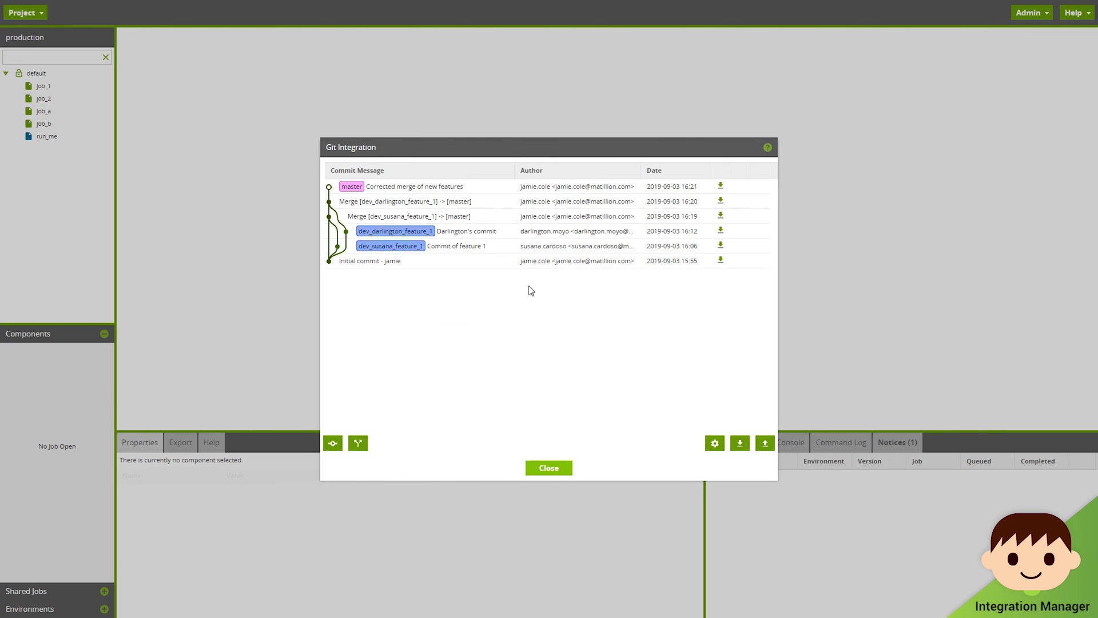
click(549, 468)
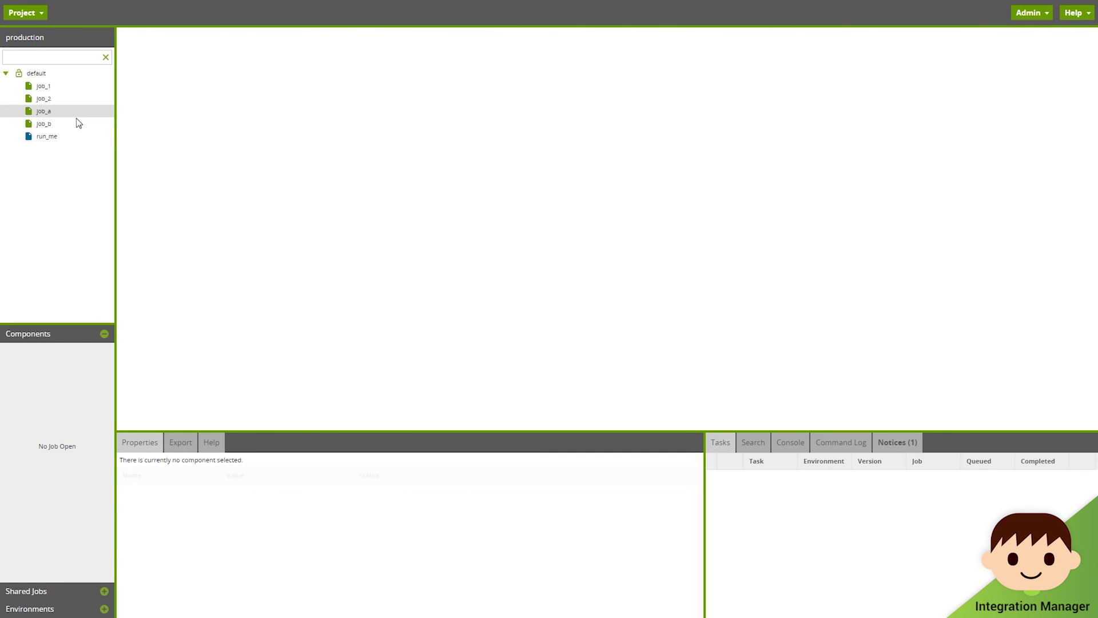
double_click(79, 140)
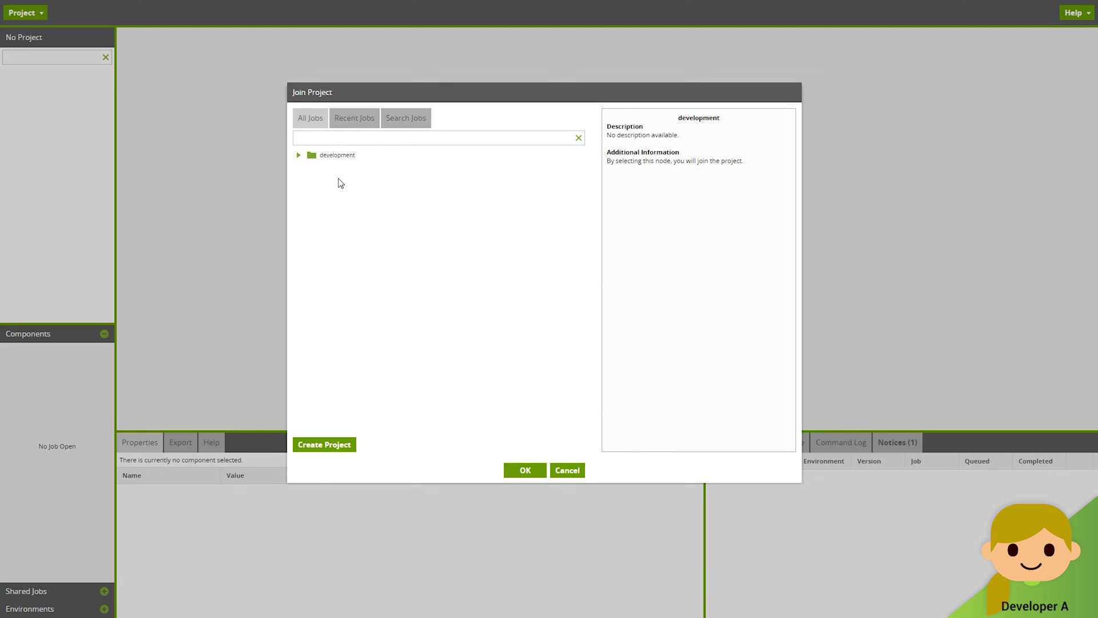
Step: Join the development project, switch to its dev version containing job_a, and open run_me
click(299, 155)
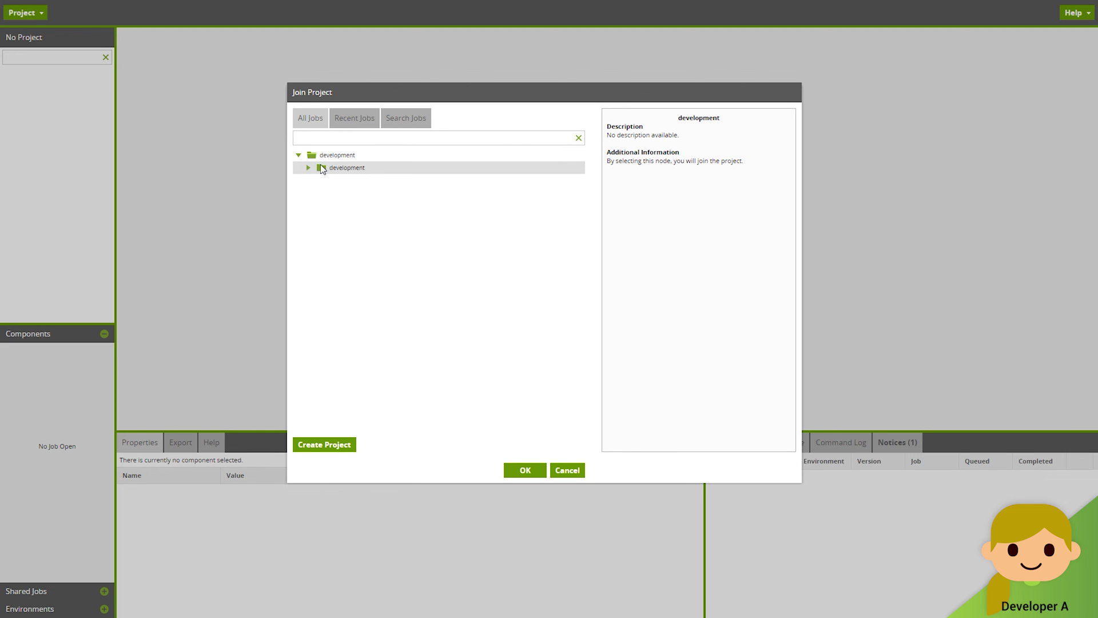
click(536, 470)
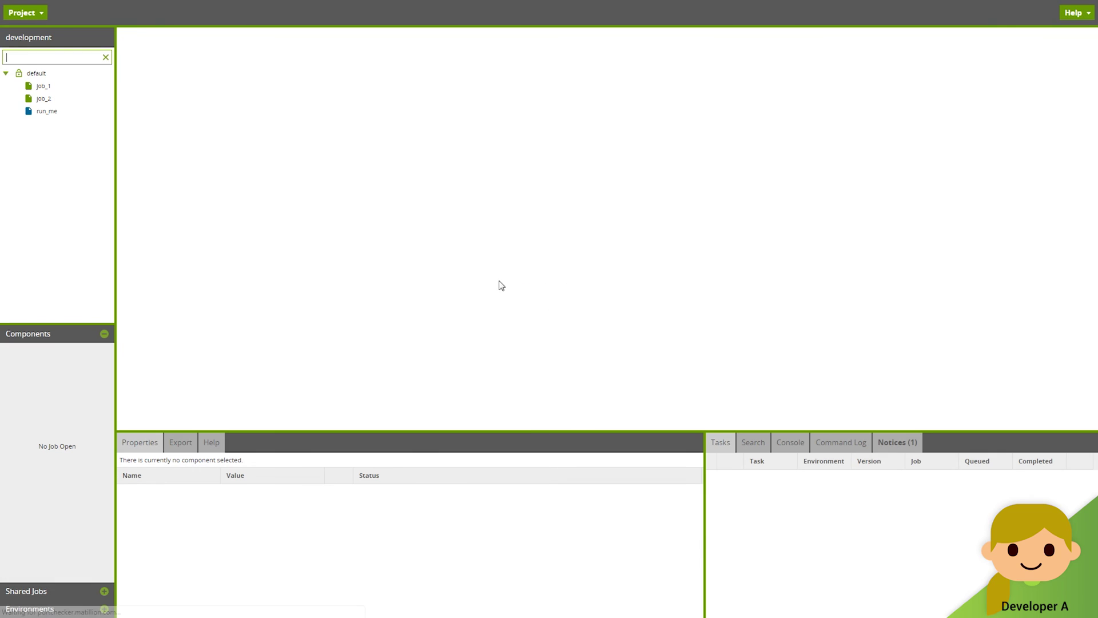
click(22, 12)
click(83, 129)
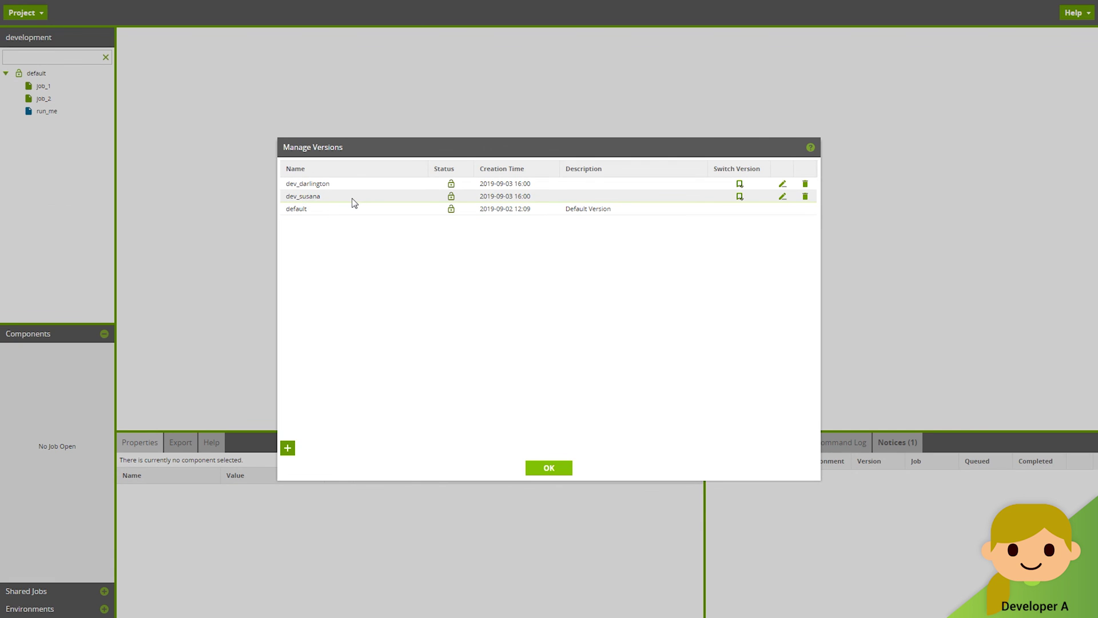
click(740, 197)
click(538, 334)
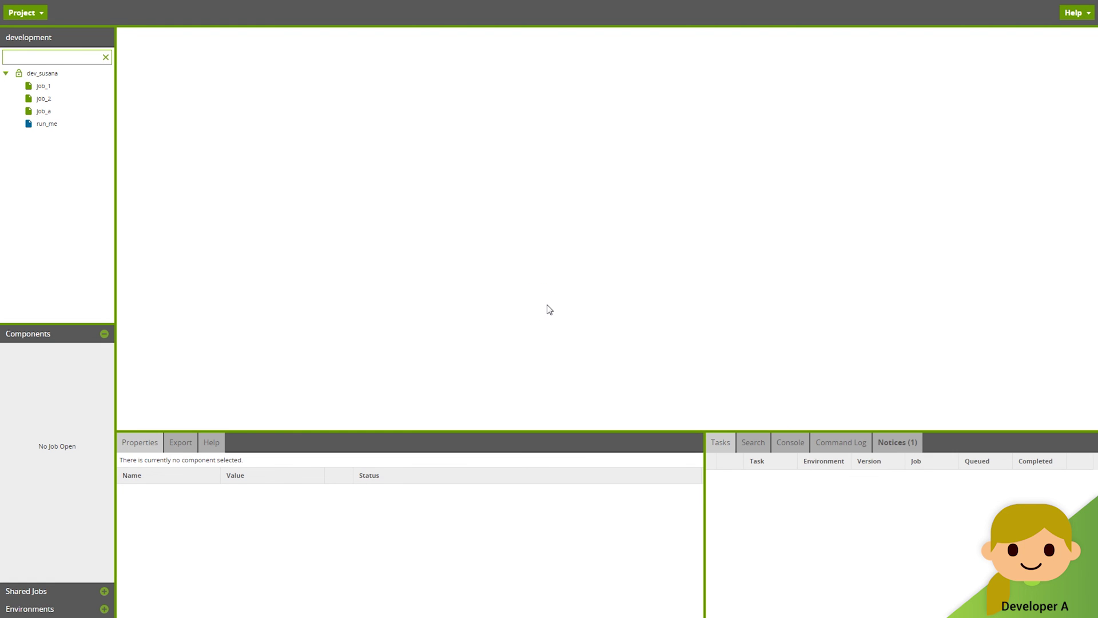
double_click(43, 123)
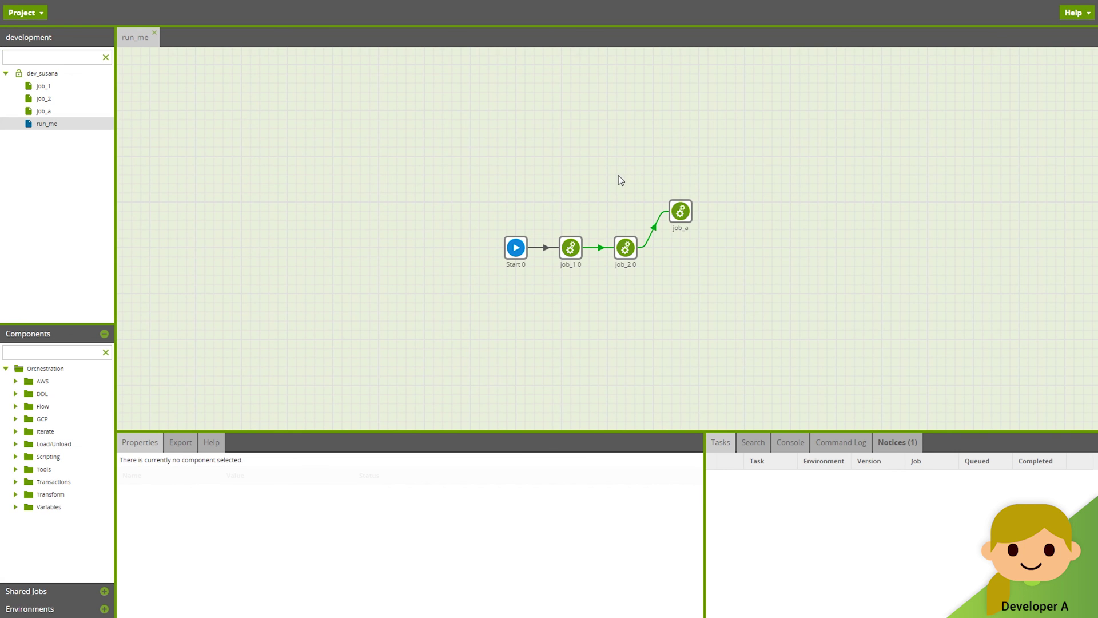